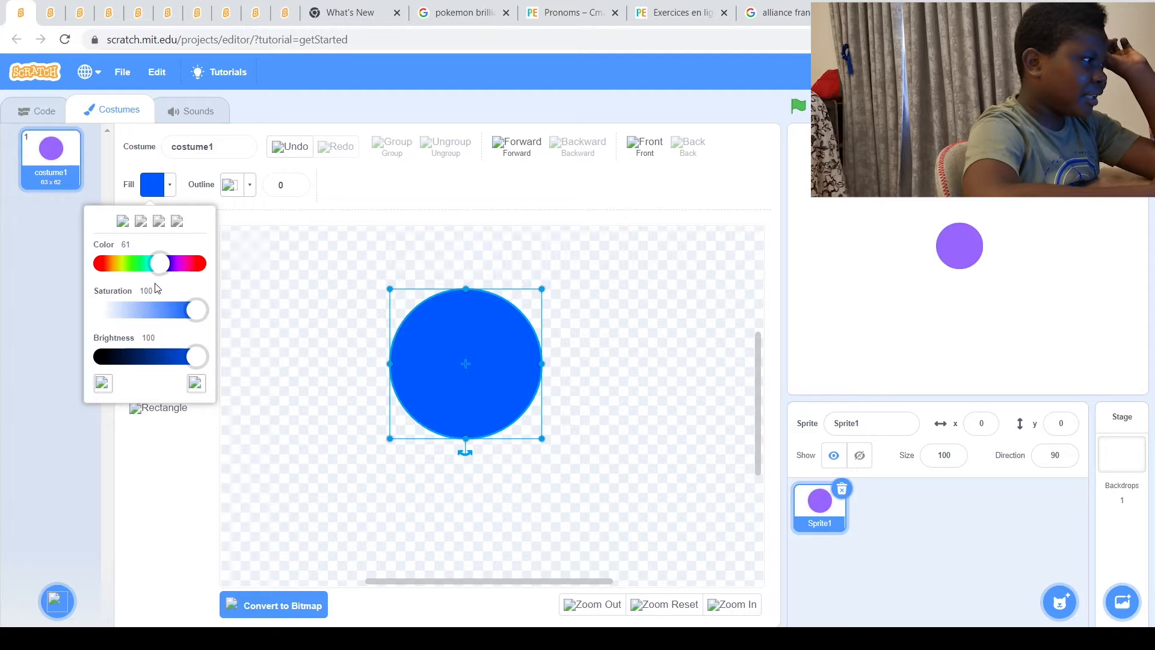
Keep the blue fill on the circle and give it a black outline with width 5
{"action": "left_click", "coordinate": [292, 377]}
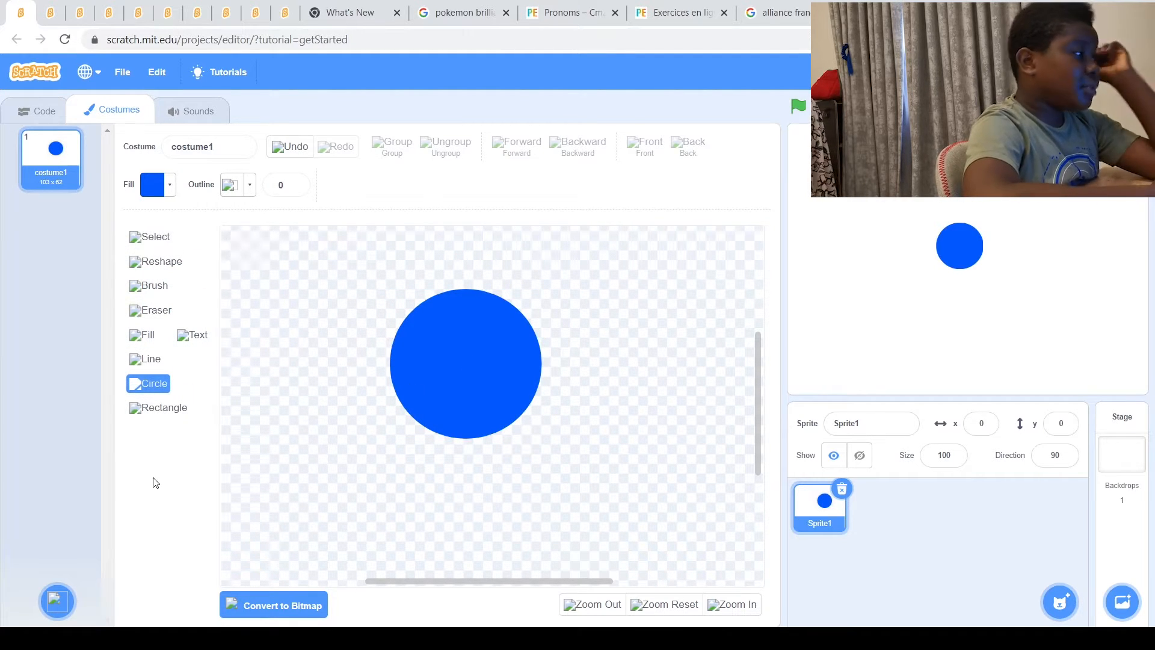
{"action": "left_click", "coordinate": [139, 236]}
{"action": "left_click", "coordinate": [496, 408]}
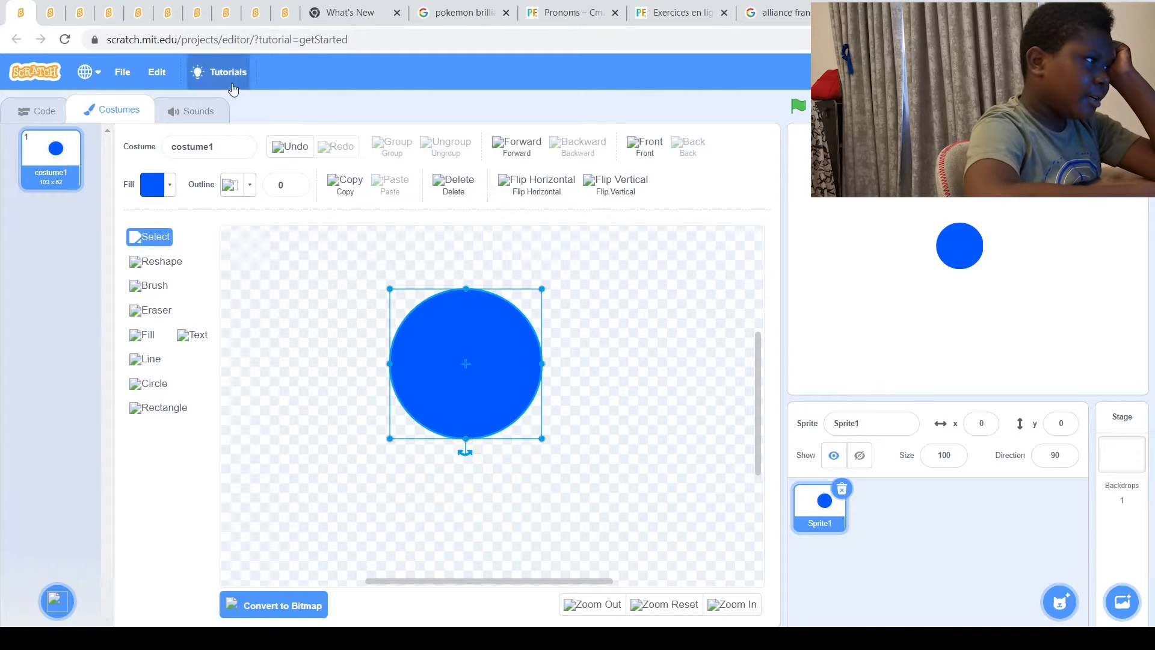
{"action": "left_click", "coordinate": [292, 181]}
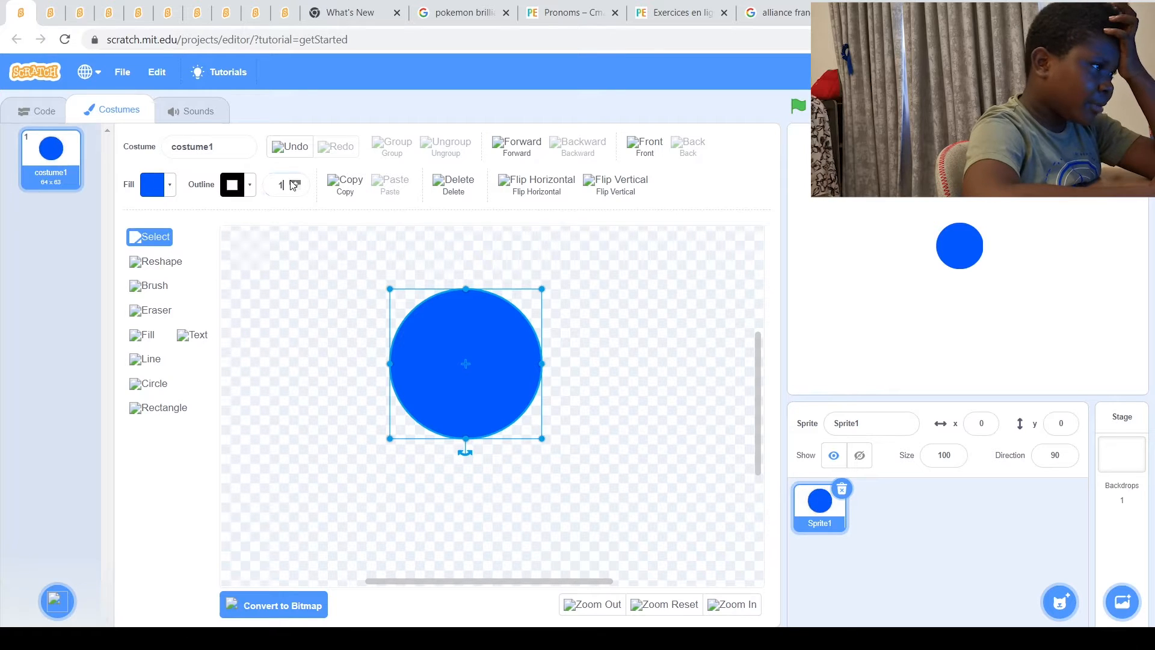
{"action": "left_click", "coordinate": [293, 181]}
{"action": "left_click", "coordinate": [293, 181]}
{"action": "left_click", "coordinate": [293, 182]}
{"action": "left_click", "coordinate": [294, 182]}
{"action": "left_click", "coordinate": [293, 182]}
{"action": "left_click", "coordinate": [293, 182]}
{"action": "left_click", "coordinate": [293, 182]}
{"action": "left_click", "coordinate": [293, 182]}
{"action": "left_click", "coordinate": [293, 182]}
{"action": "left_click", "coordinate": [293, 181]}
{"action": "left_click", "coordinate": [293, 182]}
{"action": "left_click", "coordinate": [293, 182]}
{"action": "left_click", "coordinate": [293, 181]}
{"action": "left_click", "coordinate": [293, 181]}
{"action": "left_click", "coordinate": [293, 181]}
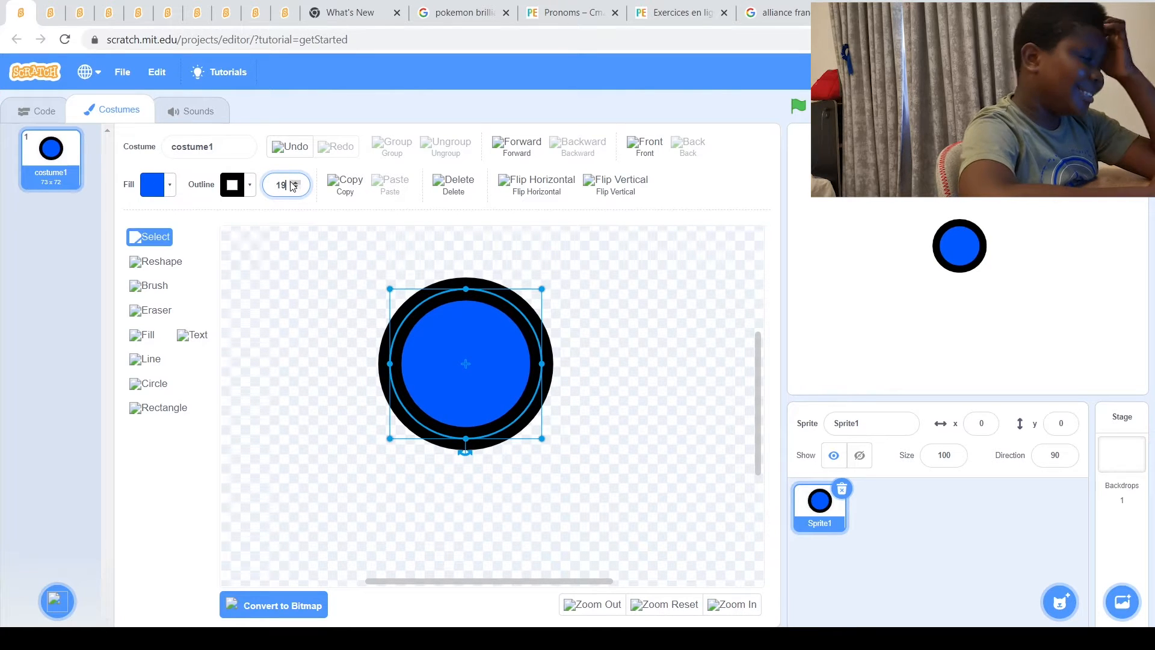
{"action": "left_click", "coordinate": [295, 188]}
{"action": "left_click", "coordinate": [295, 188]}
{"action": "left_click", "coordinate": [295, 189]}
{"action": "left_click", "coordinate": [295, 189]}
{"action": "left_click", "coordinate": [295, 188]}
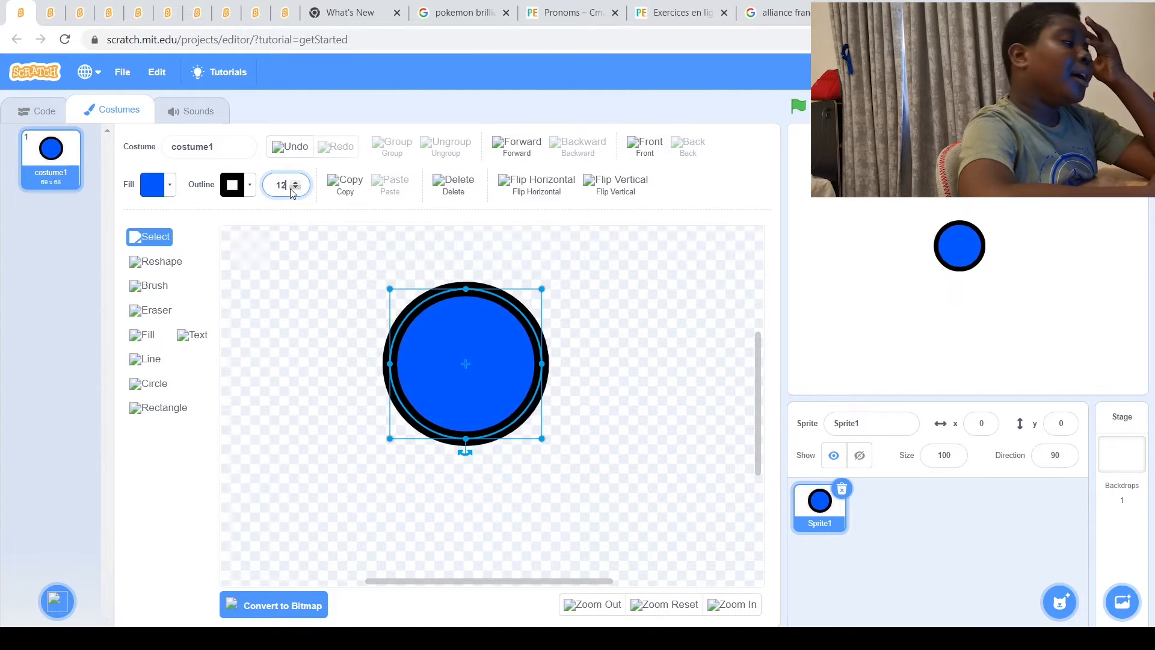
{"action": "left_click", "coordinate": [295, 189]}
{"action": "left_click", "coordinate": [295, 189]}
{"action": "left_click", "coordinate": [295, 189]}
{"action": "left_click", "coordinate": [294, 188]}
{"action": "left_click", "coordinate": [294, 188]}
{"action": "left_click", "coordinate": [294, 188]}
{"action": "left_click", "coordinate": [294, 189]}
{"action": "left_click", "coordinate": [295, 189]}
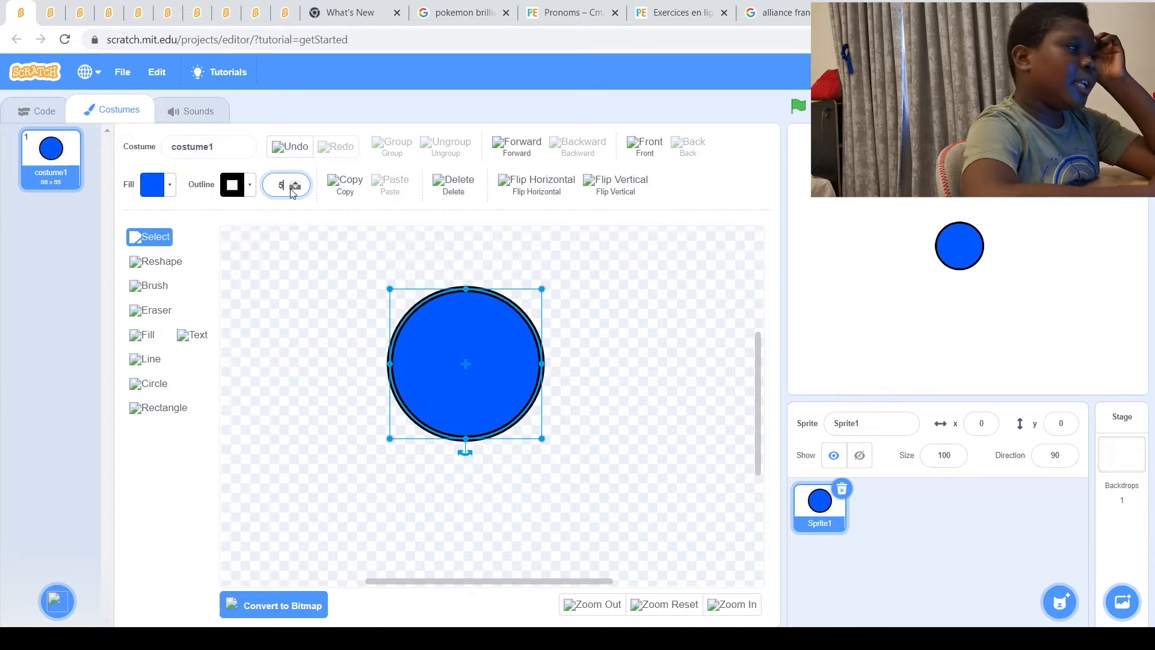
{"action": "left_click", "coordinate": [294, 188]}
{"action": "left_click", "coordinate": [295, 182]}
{"action": "left_click", "coordinate": [322, 250]}
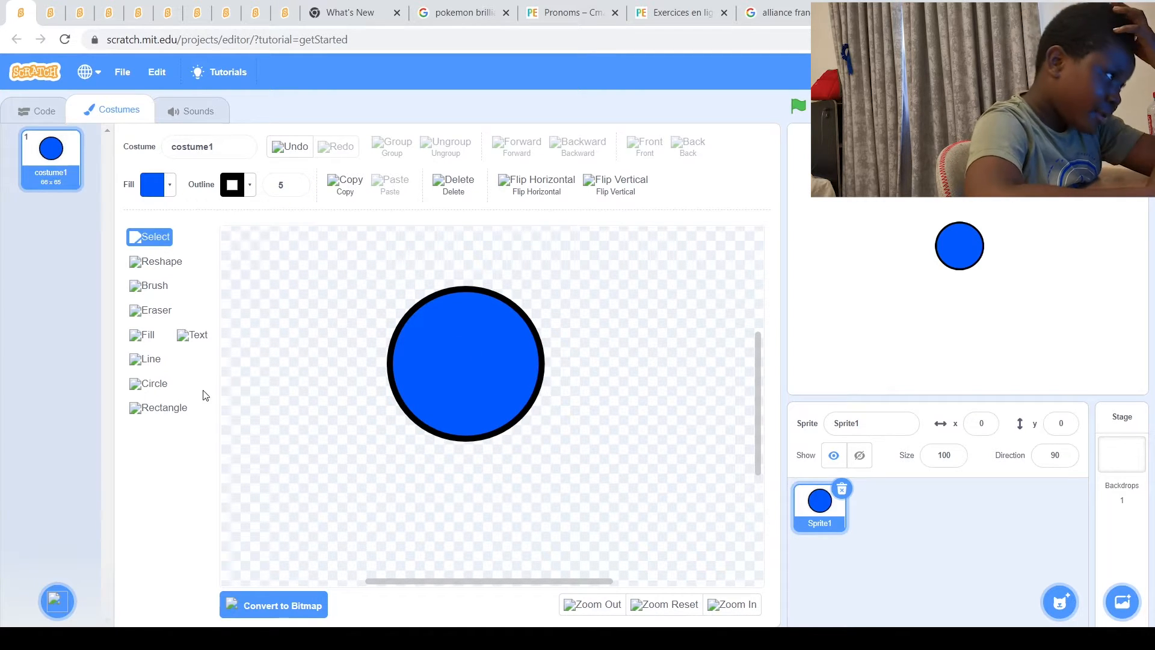
Prepare the Circle tool with a near-black fill of saturation 0 and brightness 10
{"action": "left_click", "coordinate": [160, 381]}
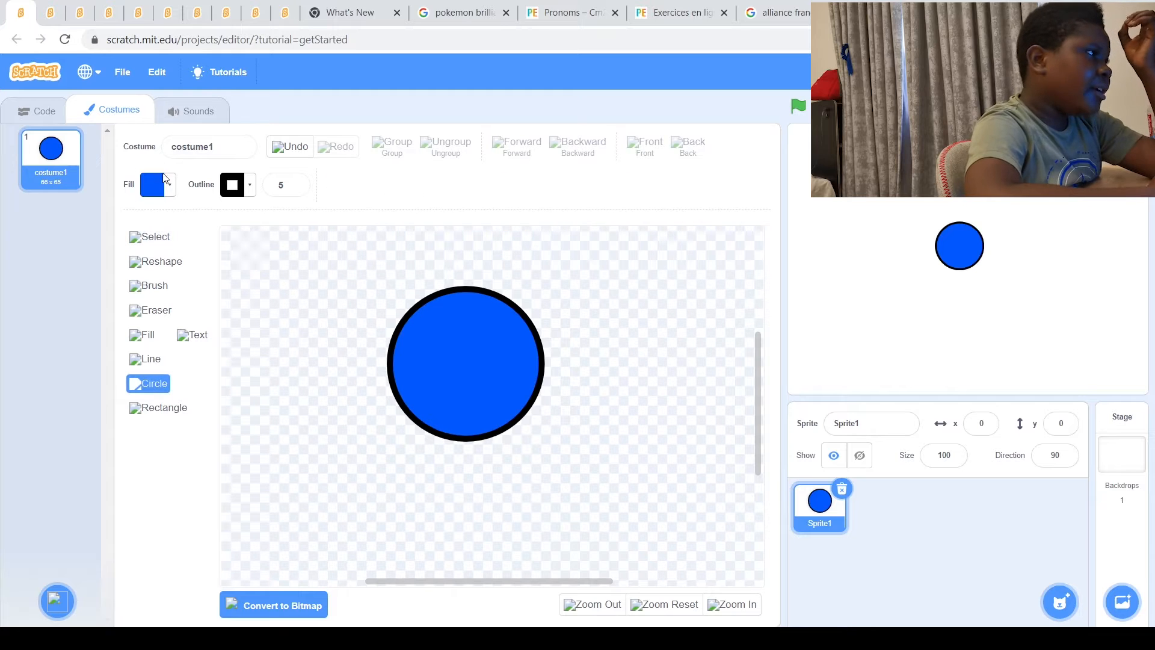
{"action": "left_click", "coordinate": [169, 188]}
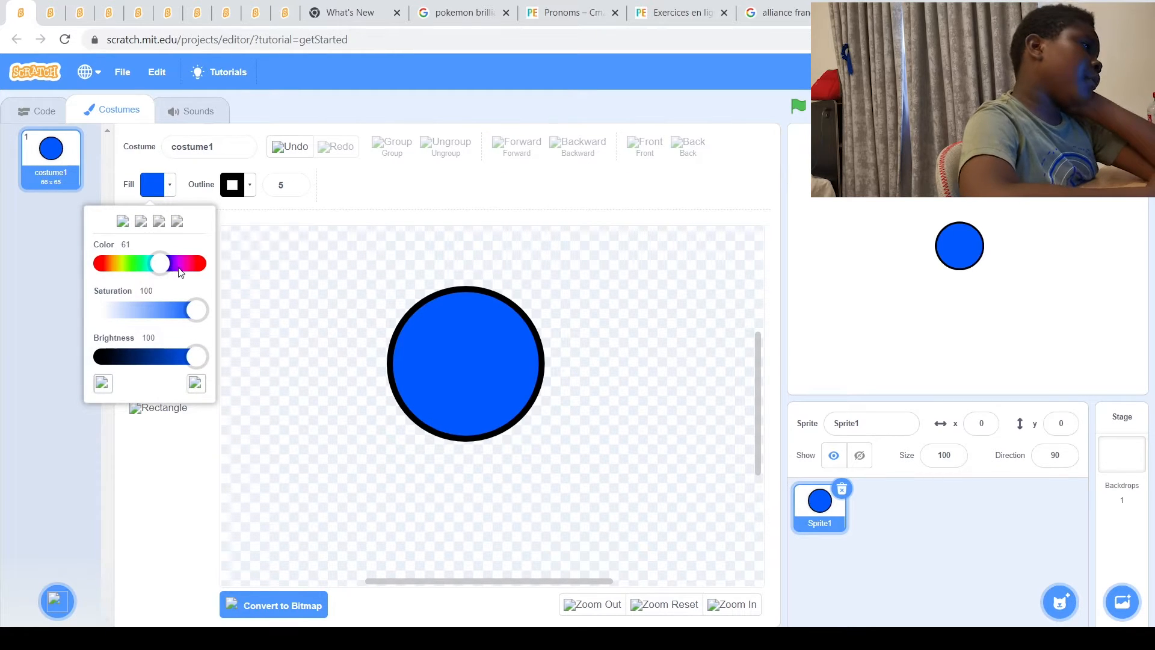
{"action": "left_click_drag", "start_coordinate": [203, 363], "coordinate": [28, 360]}
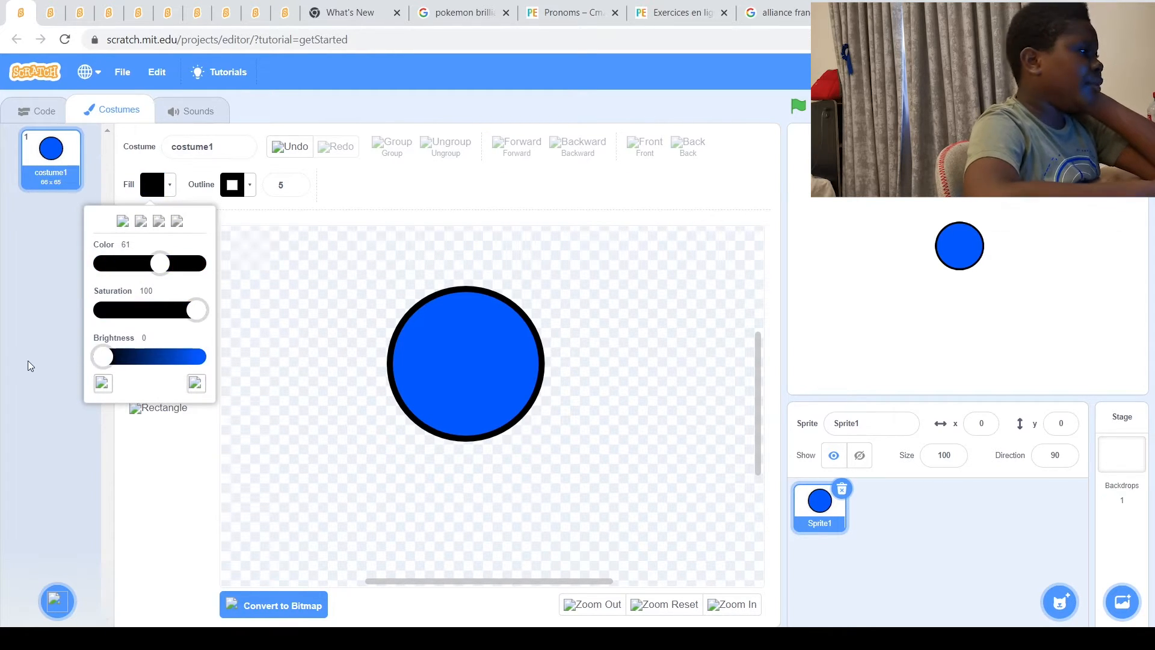
{"action": "left_click_drag", "start_coordinate": [200, 310], "coordinate": [56, 312]}
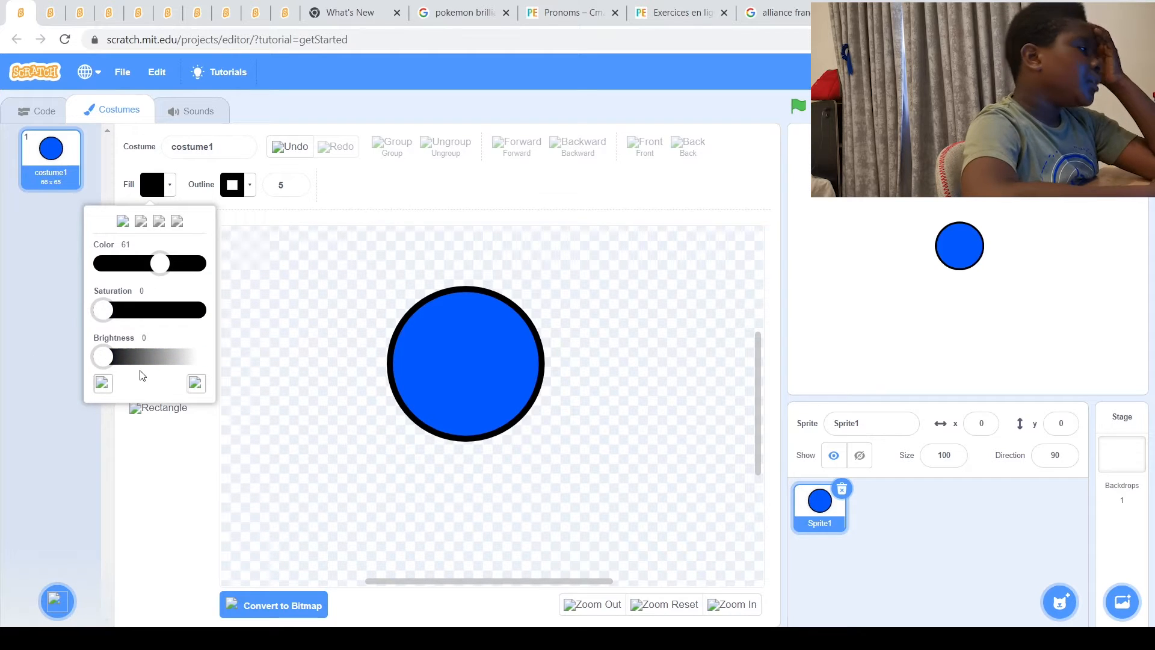
{"action": "mouse_move", "coordinate": [105, 358]}
{"action": "left_mouse_down"}
{"action": "mouse_move", "coordinate": [128, 364]}
{"action": "mouse_move", "coordinate": [113, 358]}
{"action": "left_mouse_up"}
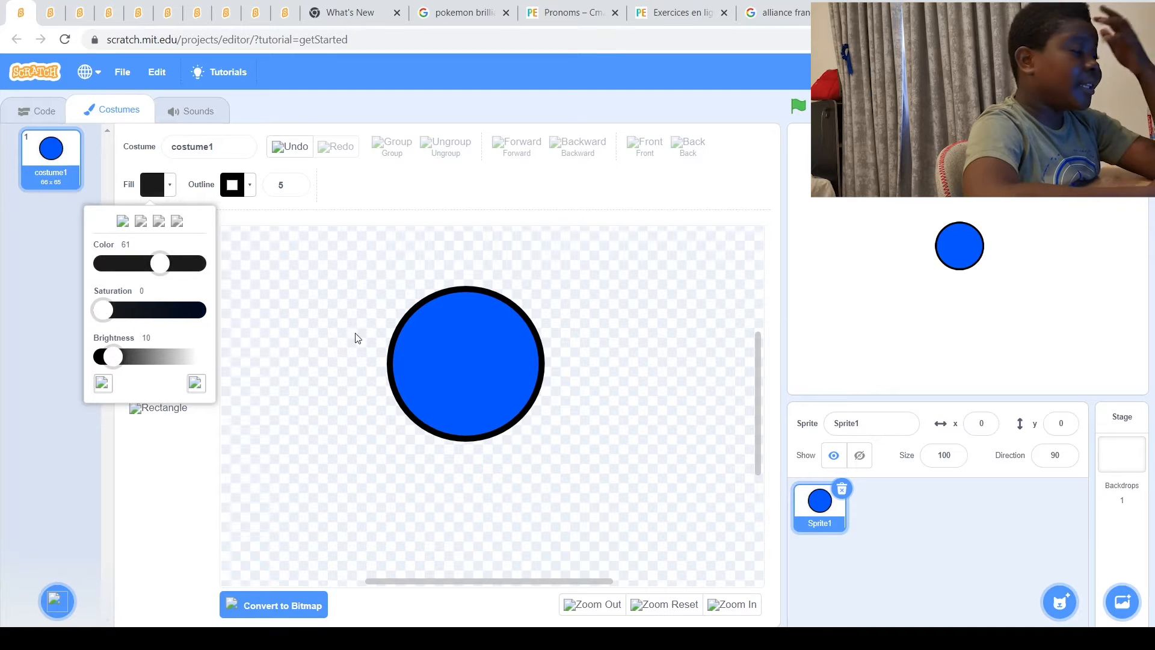
Draw a small, tall oval eye inside the blue circle and place it just right of centre
{"action": "left_click", "coordinate": [430, 280]}
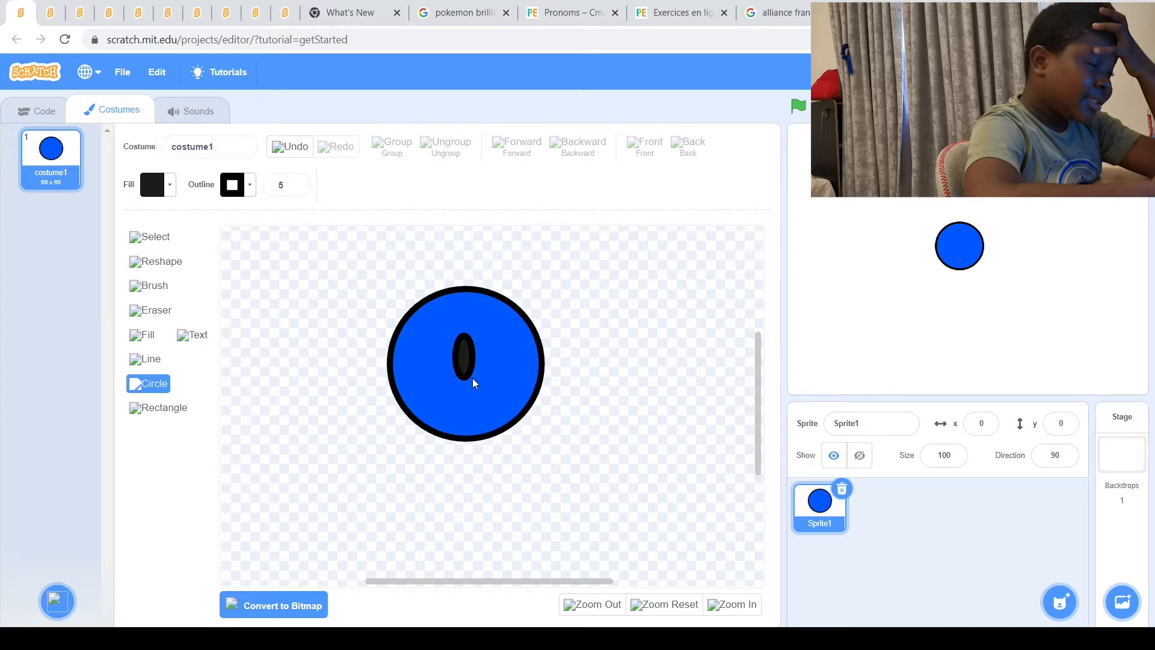
{"action": "left_click_drag", "start_coordinate": [473, 379], "coordinate": [473, 378]}
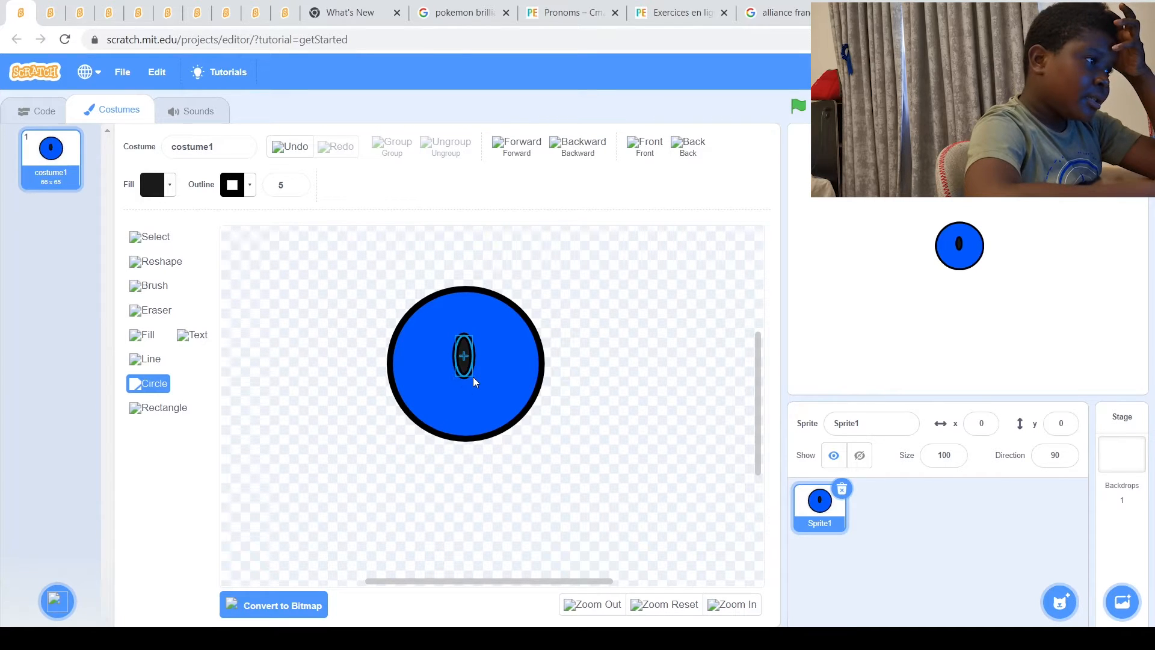
{"action": "left_click_drag", "start_coordinate": [473, 378], "coordinate": [481, 374]}
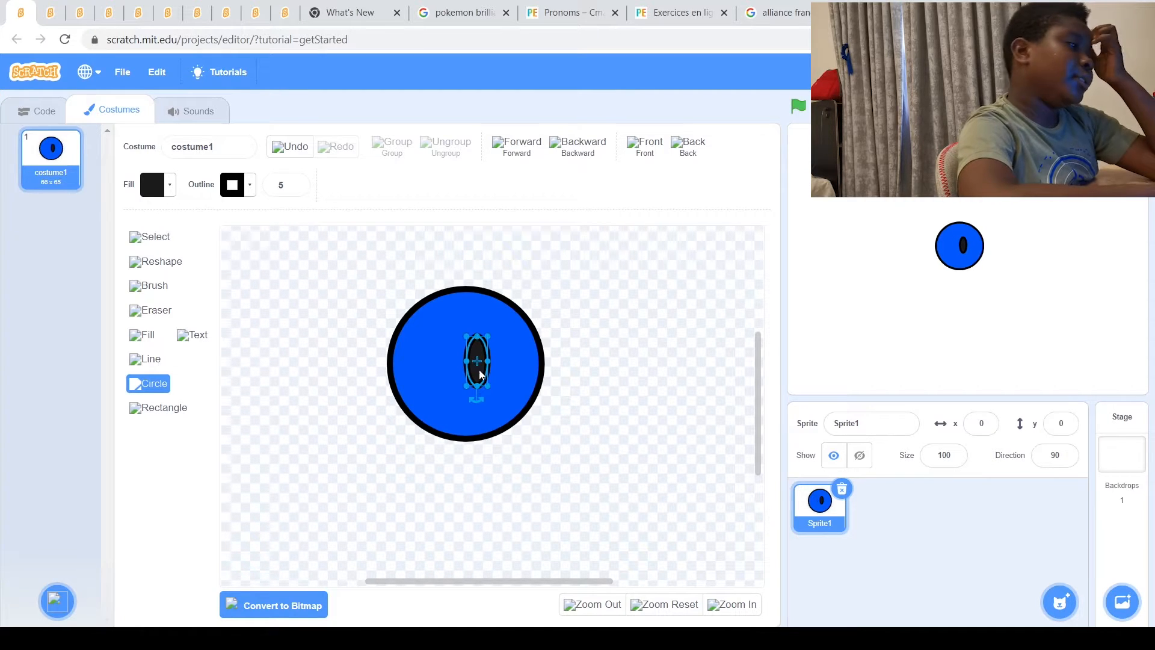
Duplicate the oval eye, place the copy near the blue circle's right edge and make it narrower
{"action": "left_click", "coordinate": [153, 237]}
{"action": "left_click", "coordinate": [348, 186]}
{"action": "left_click", "coordinate": [371, 190]}
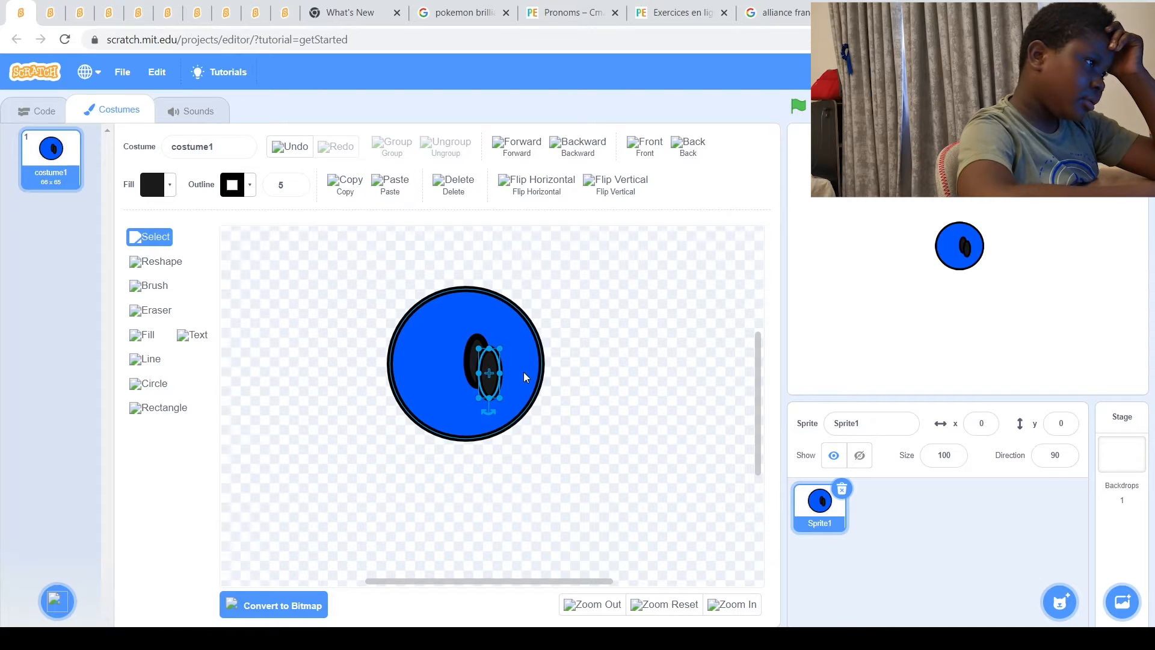
{"action": "left_click_drag", "start_coordinate": [479, 374], "coordinate": [518, 361]}
{"action": "left_click", "coordinate": [643, 374]}
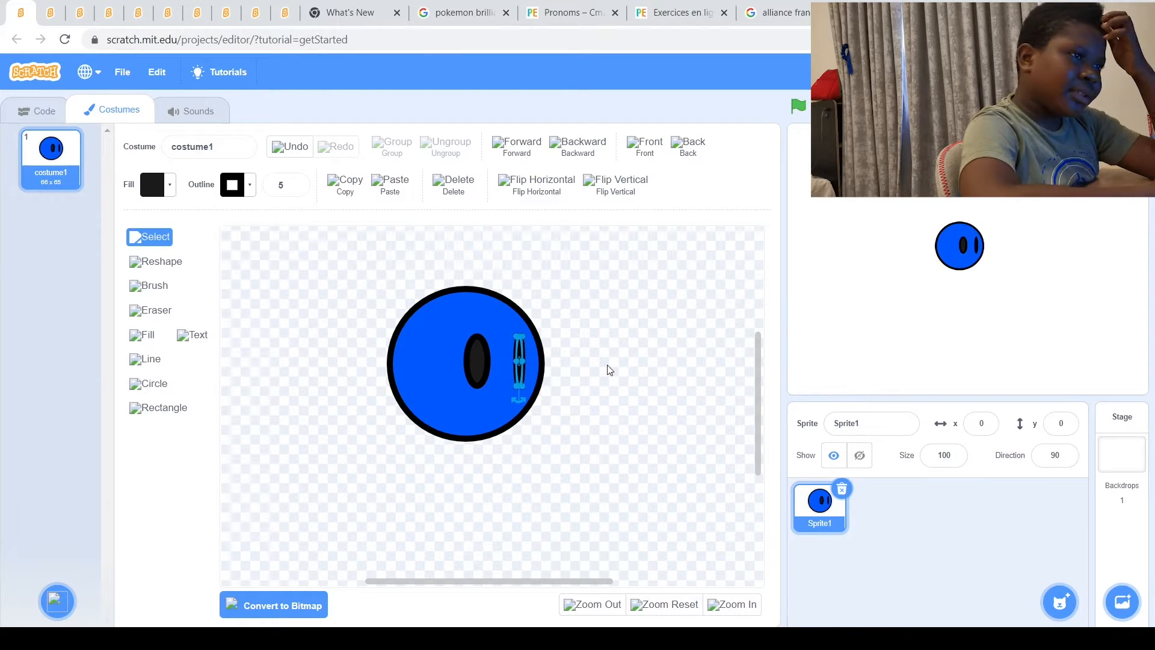
{"action": "left_click", "coordinate": [560, 362]}
{"action": "left_click", "coordinate": [521, 361]}
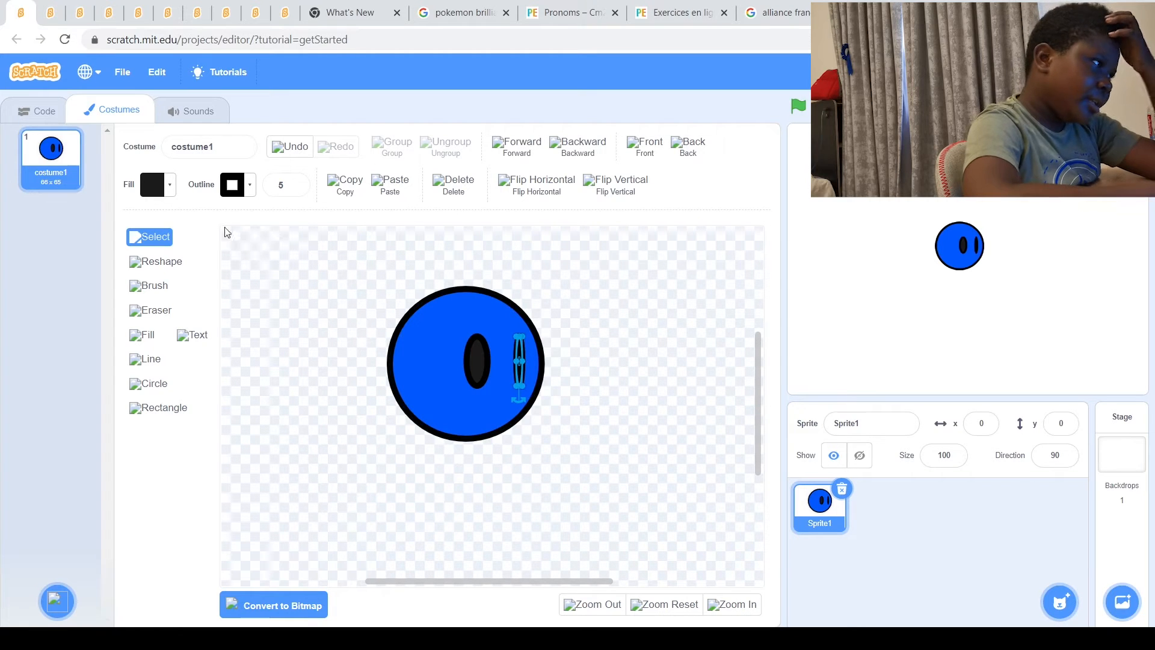
Reshape the narrow eye by pulling its right-hand point slightly outward
{"action": "left_click", "coordinate": [158, 262]}
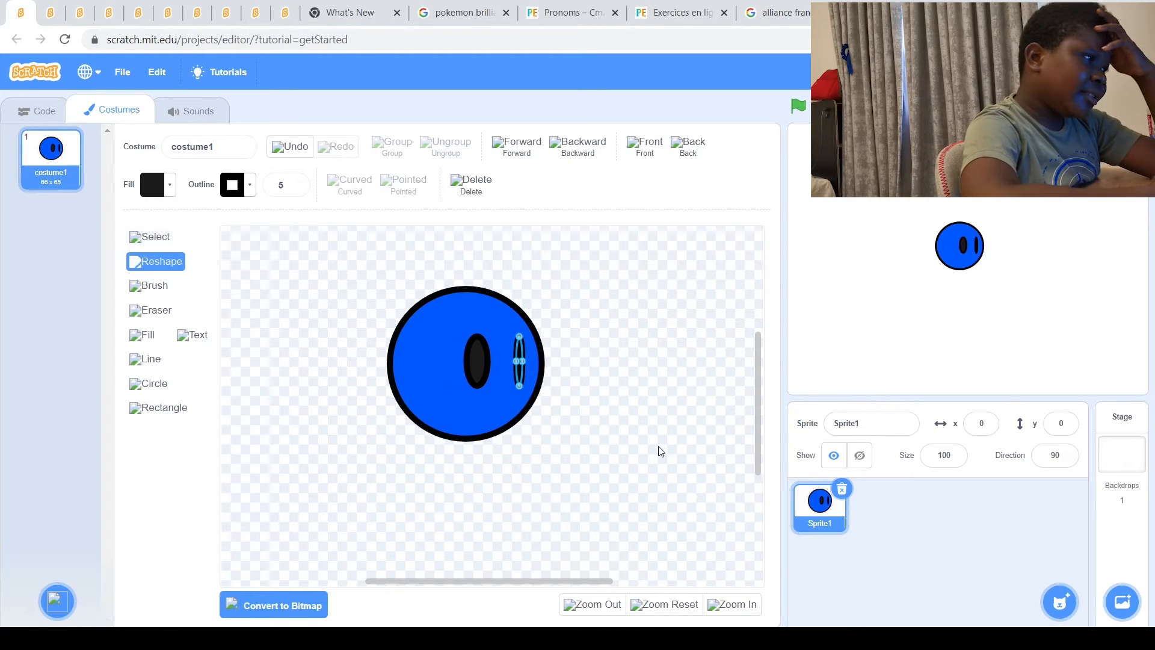
{"action": "left_click", "coordinate": [525, 362]}
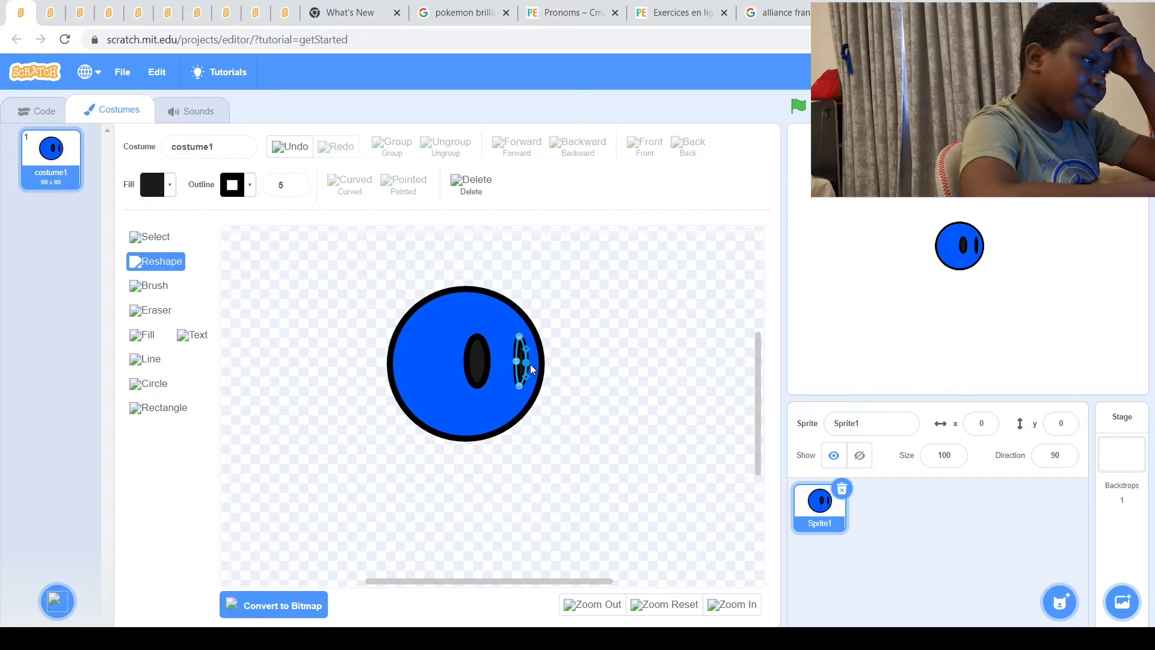
{"action": "left_click", "coordinate": [614, 399]}
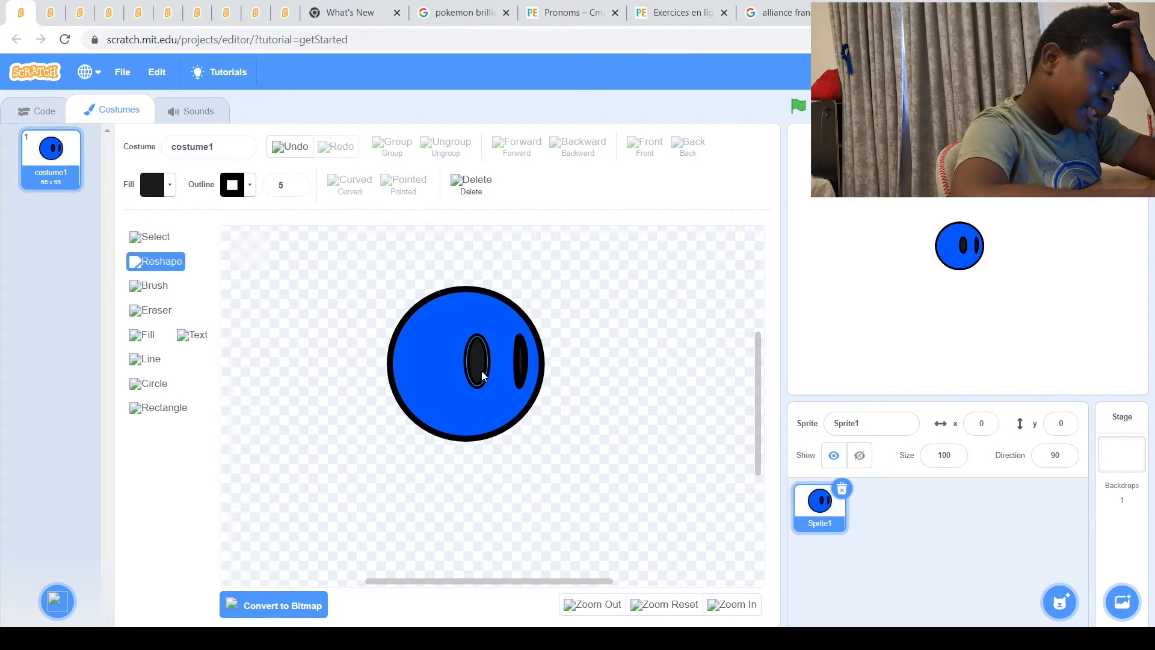
Nudge the blue circle down slightly behind the eyes
{"action": "left_click", "coordinate": [442, 356]}
{"action": "key", "text": "Down"}
{"action": "key", "text": "Down"}
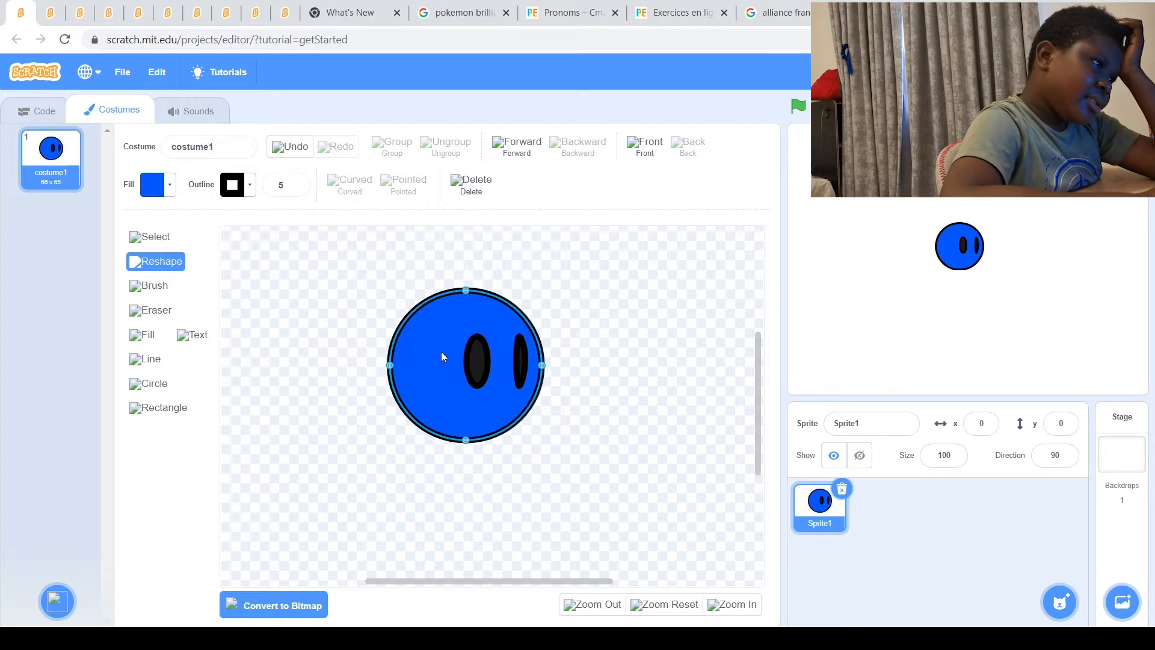
{"action": "left_click", "coordinate": [622, 361]}
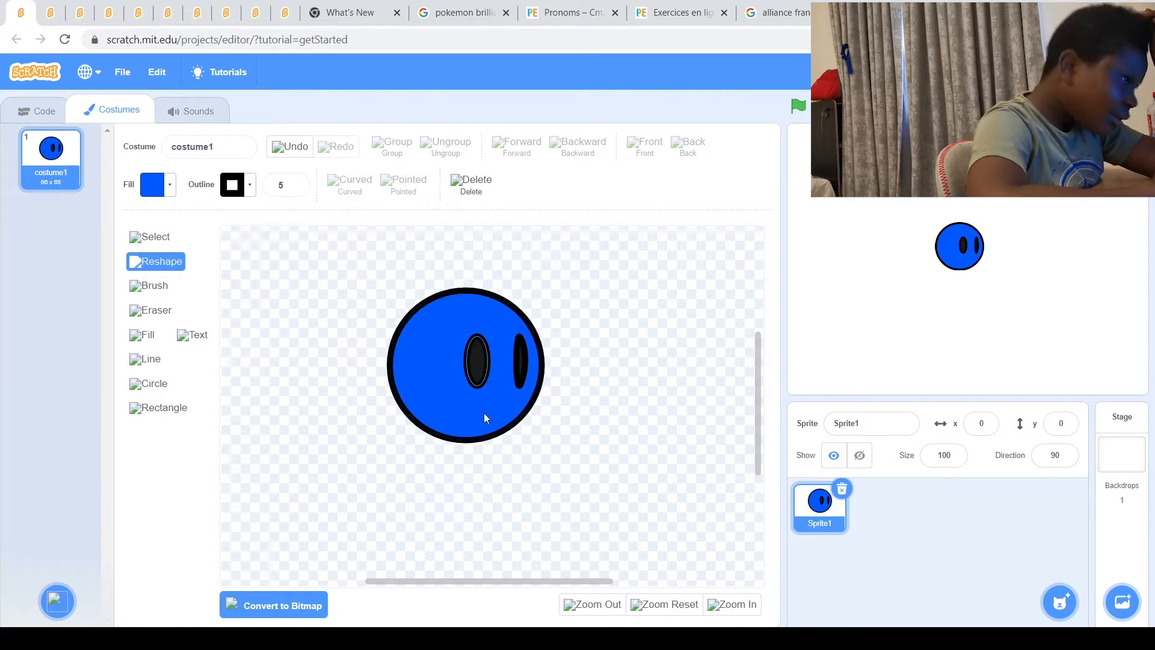
Draw a hooked mouth from joined lines beneath the eyes and stretch its top slightly upward
{"action": "left_click", "coordinate": [156, 361]}
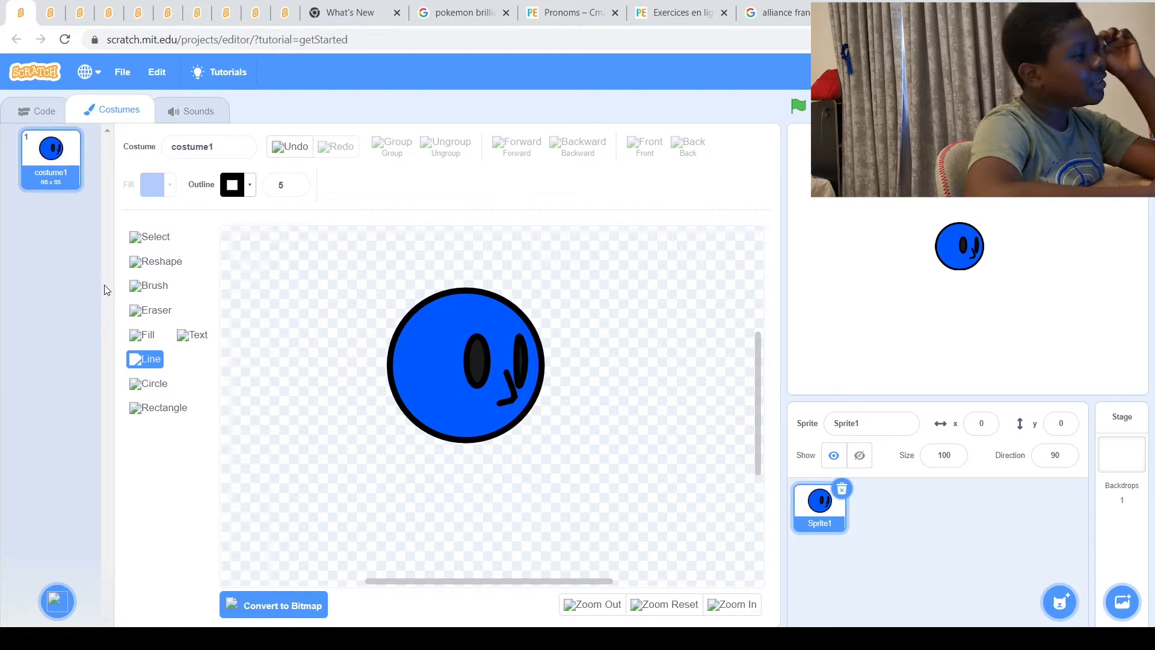
{"action": "left_click", "coordinate": [150, 237]}
{"action": "left_click", "coordinate": [481, 360]}
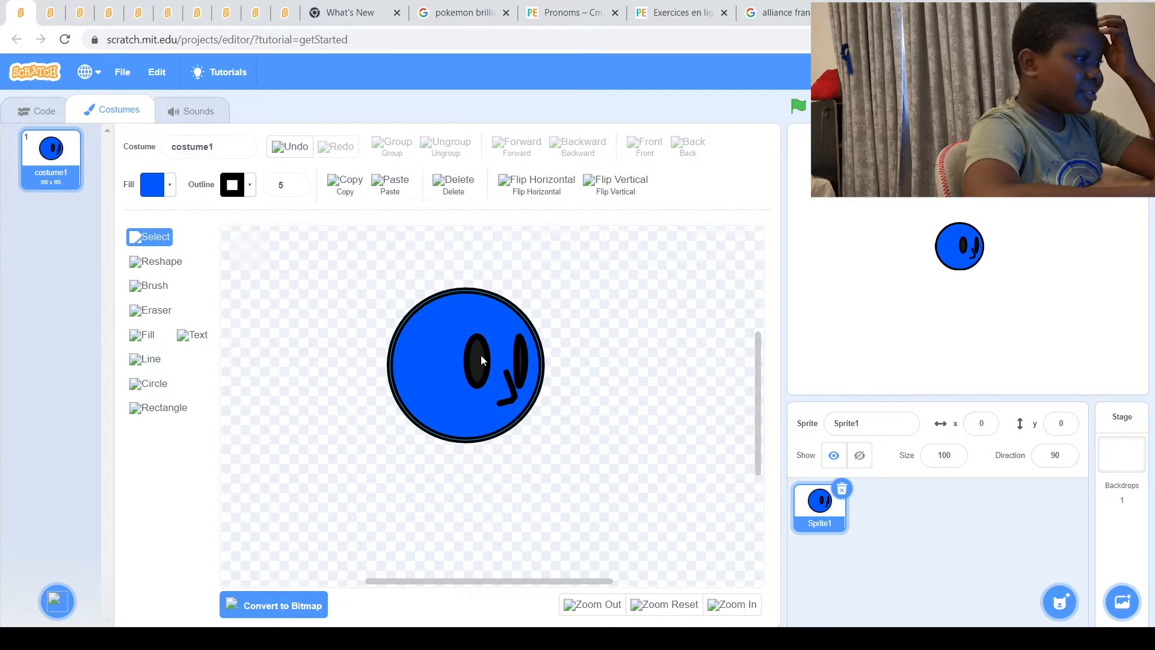
{"action": "left_click", "coordinate": [510, 385]}
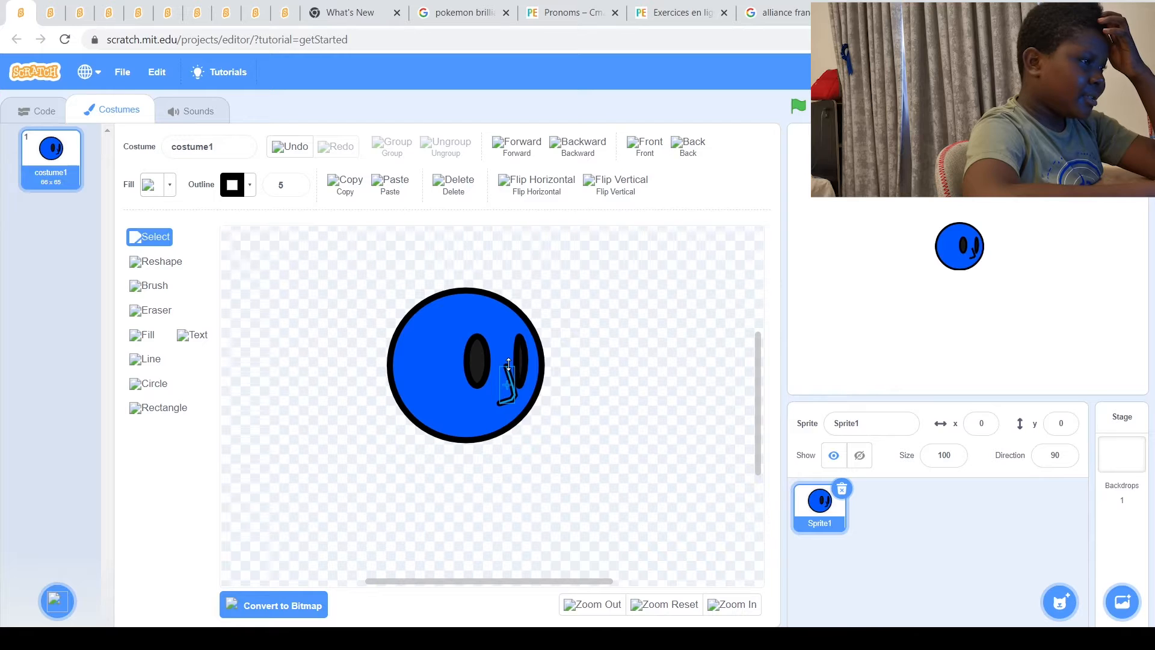
{"action": "left_click", "coordinate": [592, 421]}
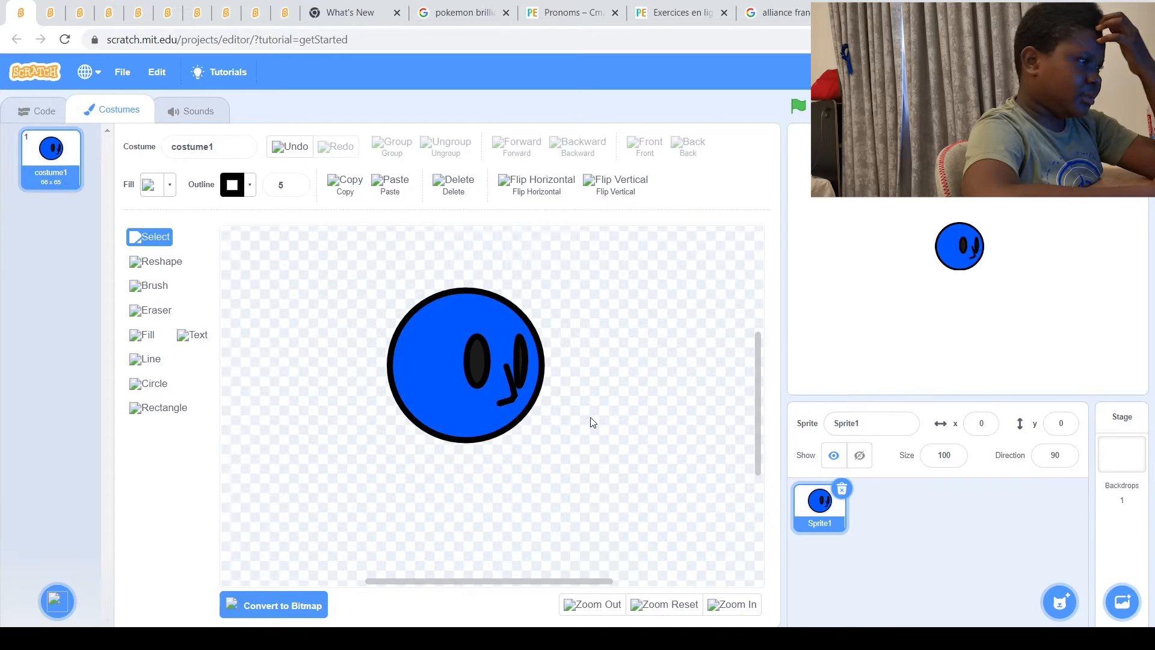
Set the mouth's fill to the blue sampled from the body circle
{"action": "left_click", "coordinate": [508, 371]}
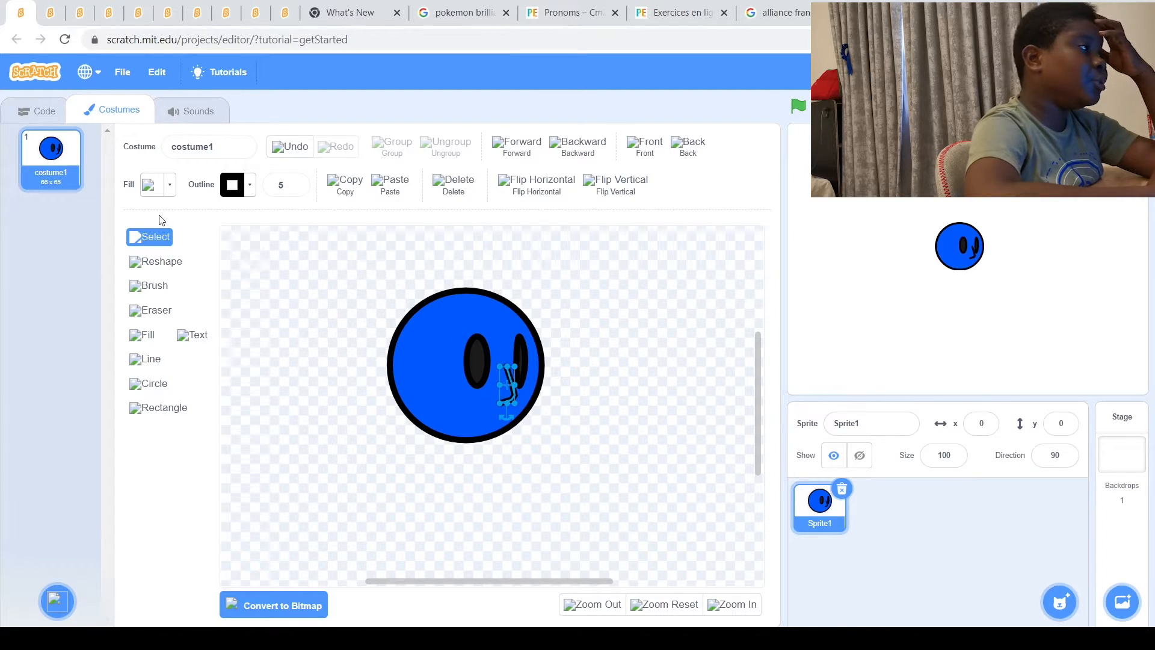
{"action": "left_click", "coordinate": [170, 185]}
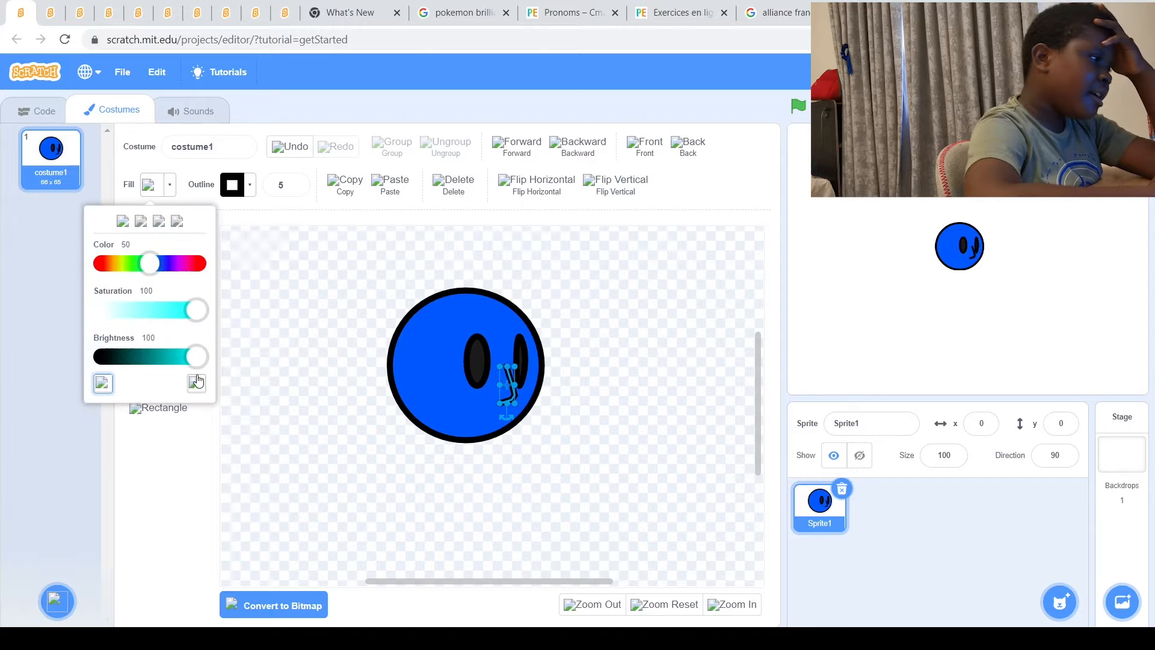
{"action": "left_click", "coordinate": [197, 381]}
{"action": "left_click", "coordinate": [437, 345]}
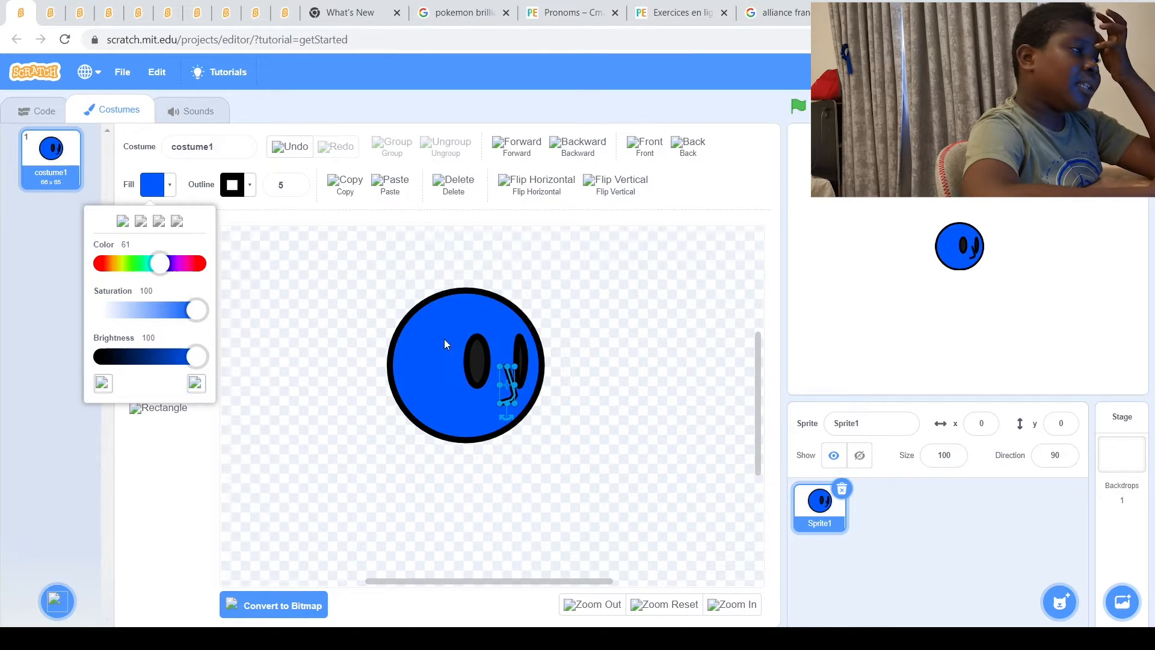
{"action": "left_click", "coordinate": [622, 369]}
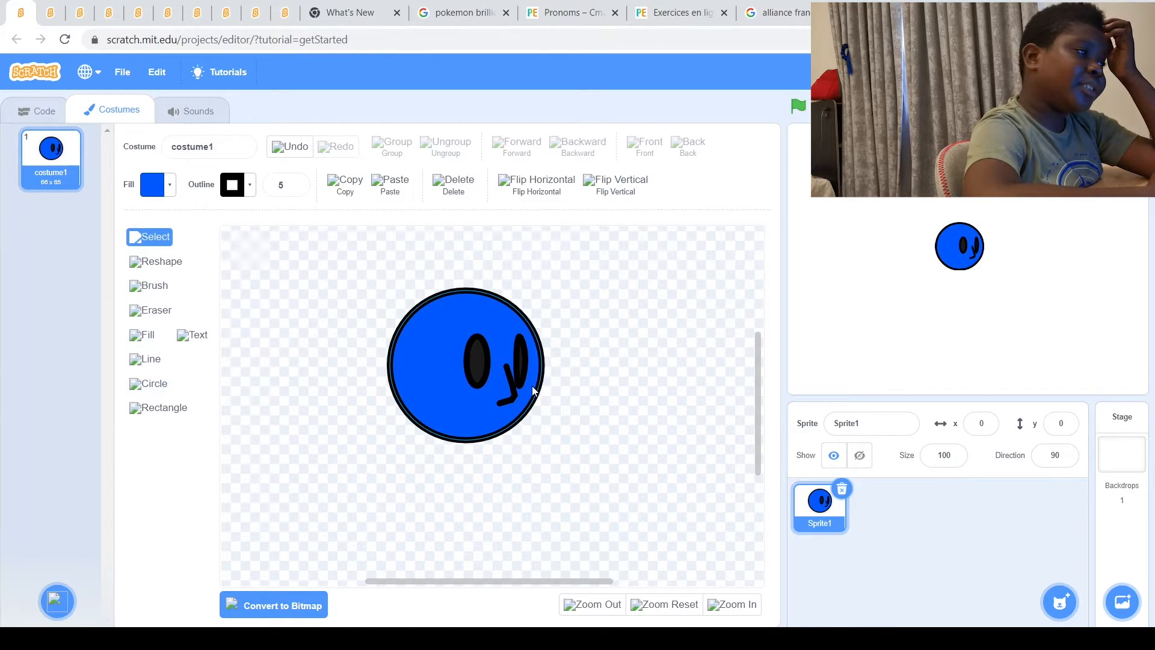
Fine-tune the mouth's horizontal position, leaving it slightly further right on the face
{"action": "left_click", "coordinate": [511, 388]}
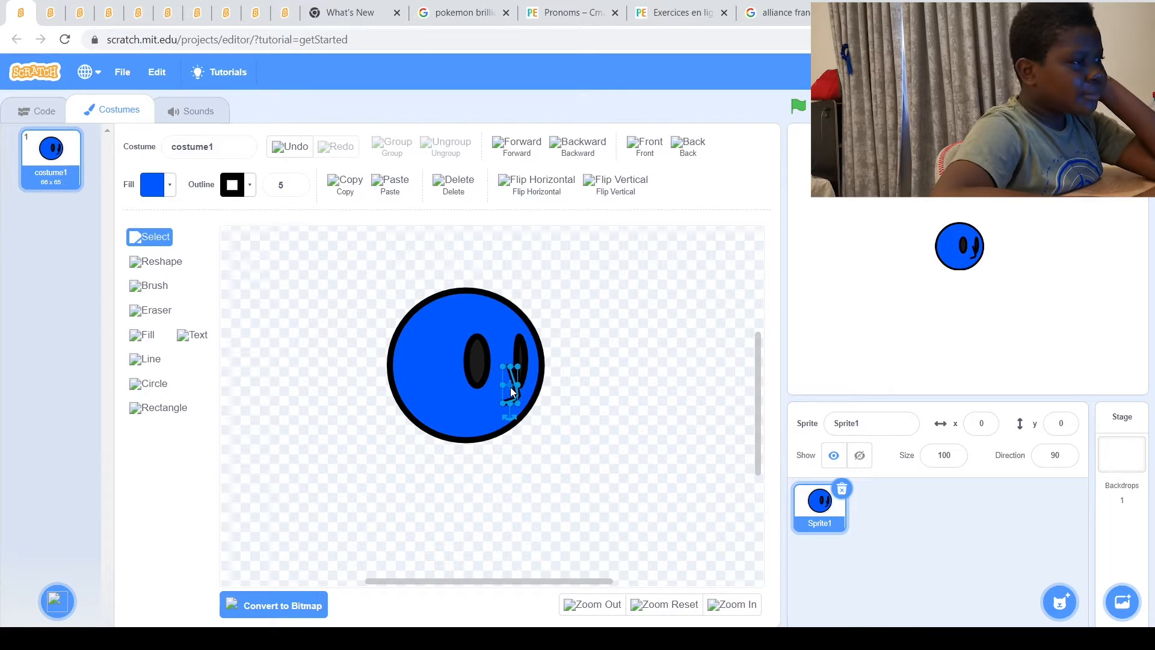
{"action": "key", "text": "Left"}
{"action": "key", "text": "Left"}
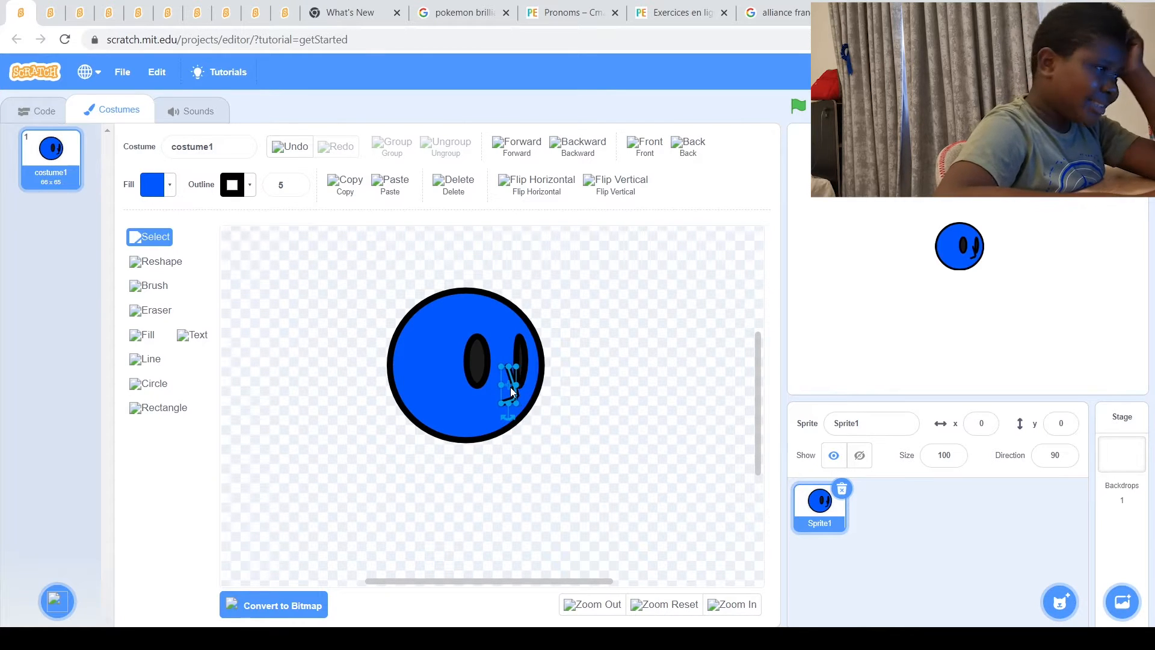
Hide the sprite on the stage and show it again
{"action": "left_click", "coordinate": [859, 455]}
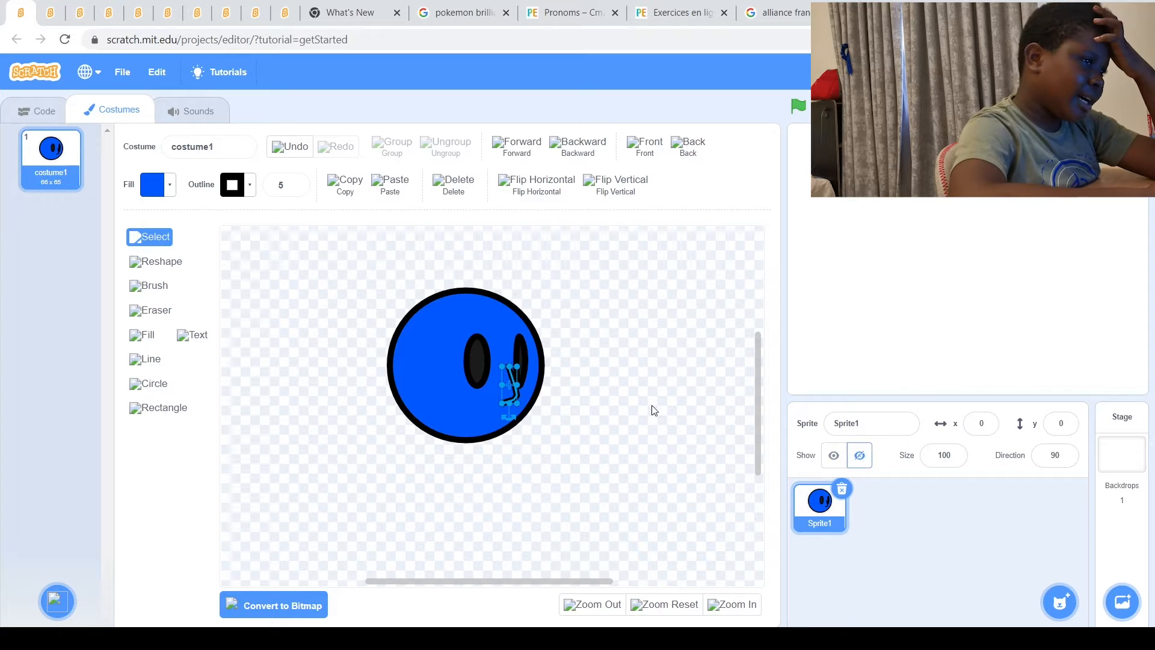
{"action": "left_click", "coordinate": [833, 456]}
{"action": "left_click", "coordinate": [614, 433]}
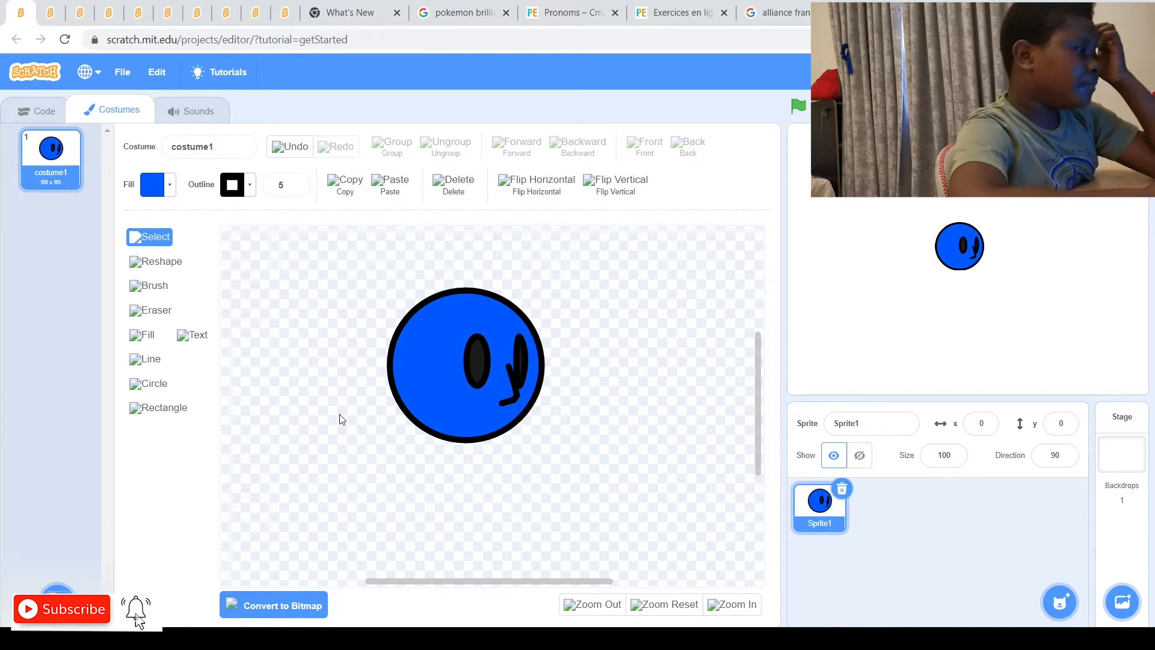
Draw a short mouth line with an upturned left end beneath the hooked line on the face and smooth its corner
{"action": "left_click", "coordinate": [148, 360]}
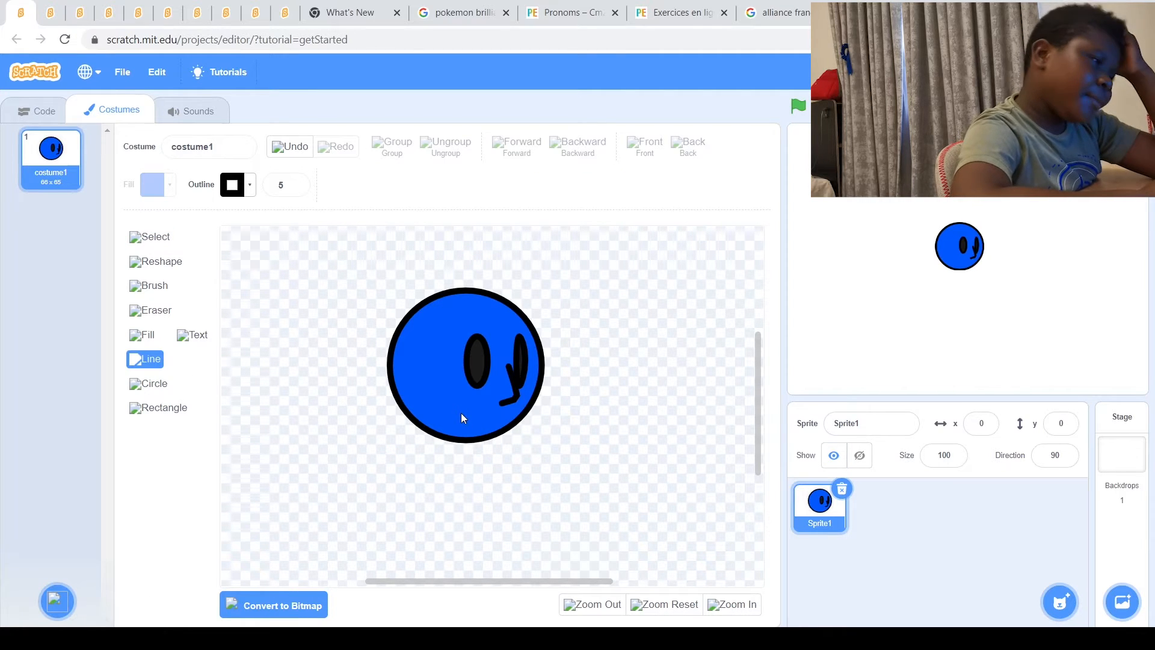
{"action": "left_click_drag", "start_coordinate": [475, 418], "coordinate": [510, 416]}
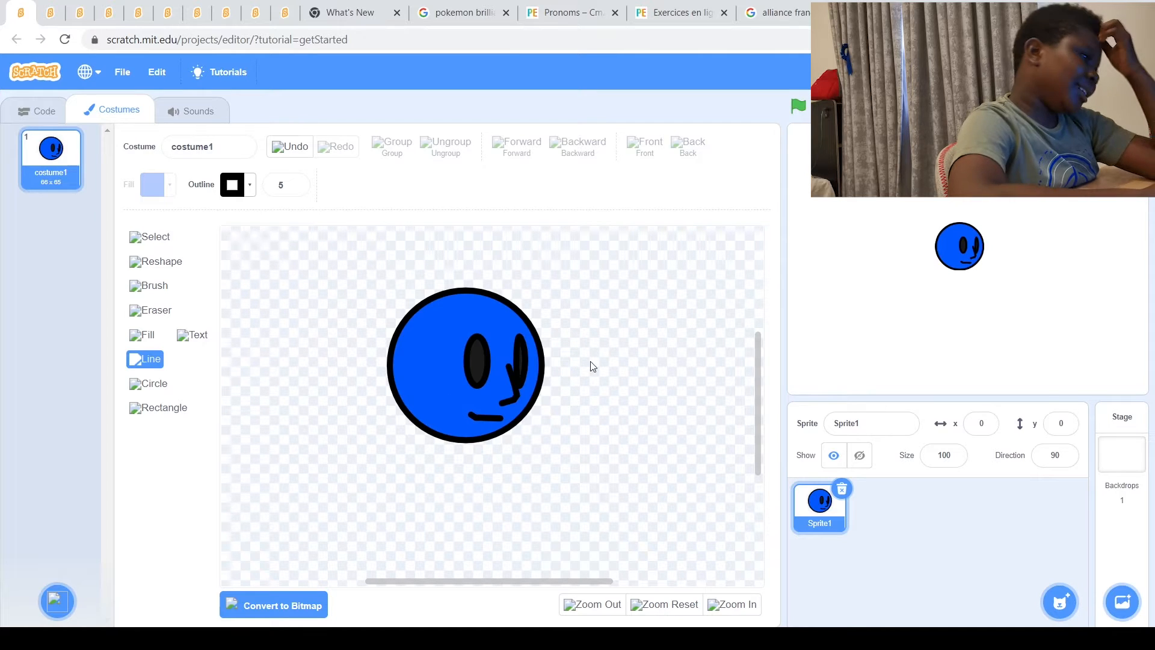
{"action": "left_click", "coordinate": [302, 145]}
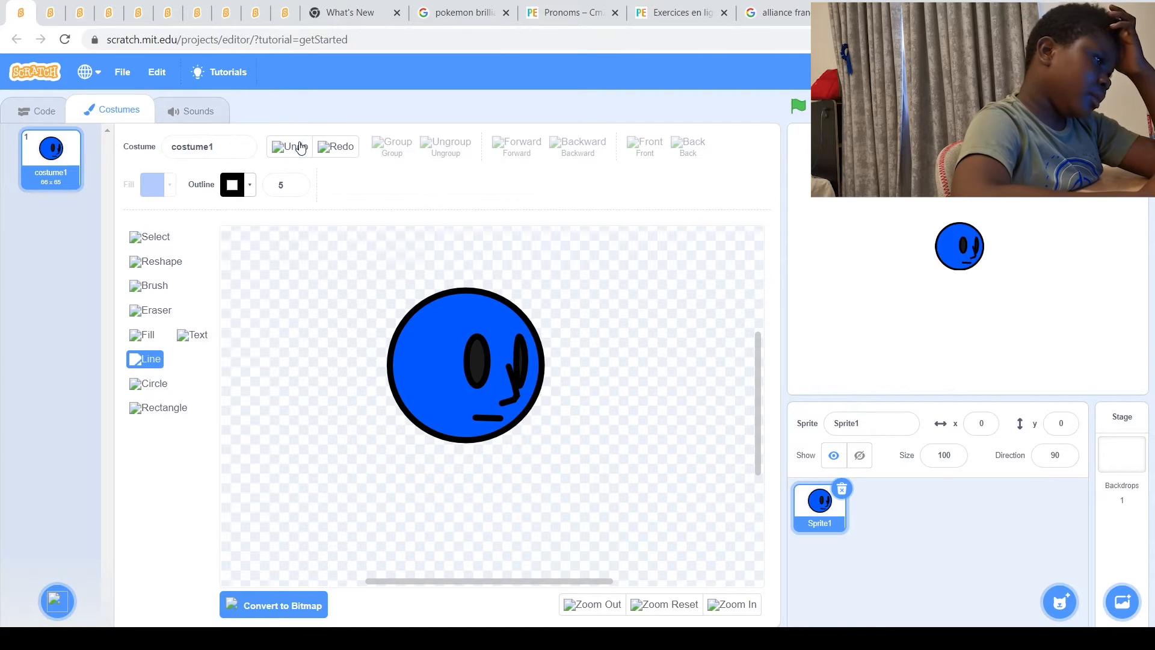
{"action": "left_click", "coordinate": [350, 153]}
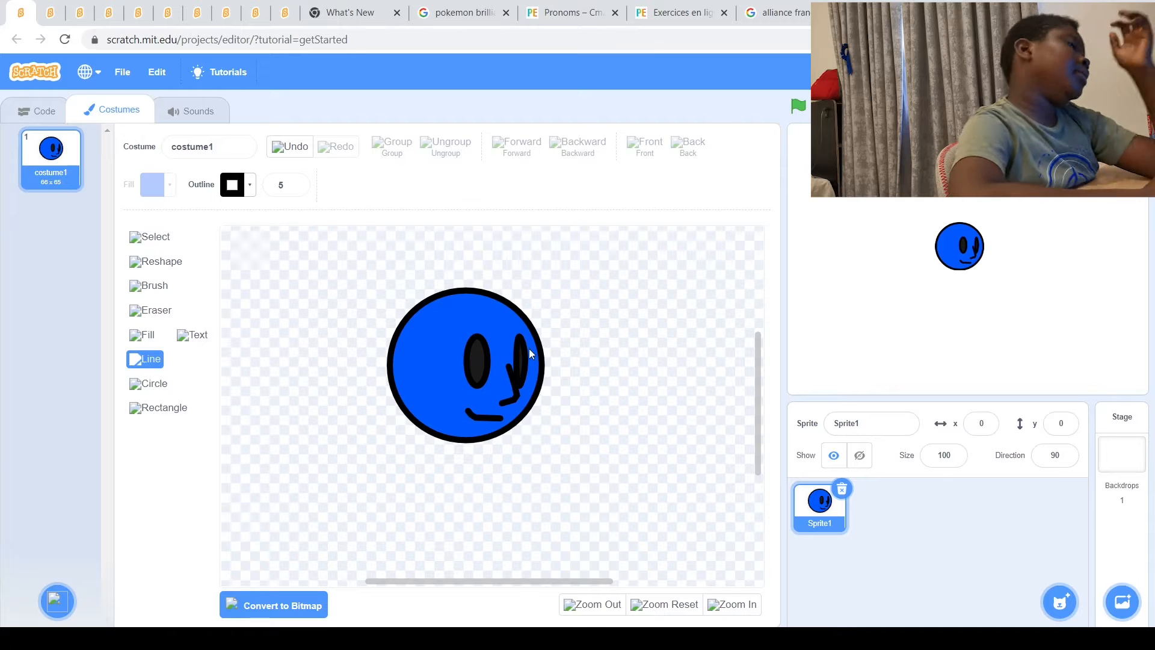
{"action": "key", "text": "r"}
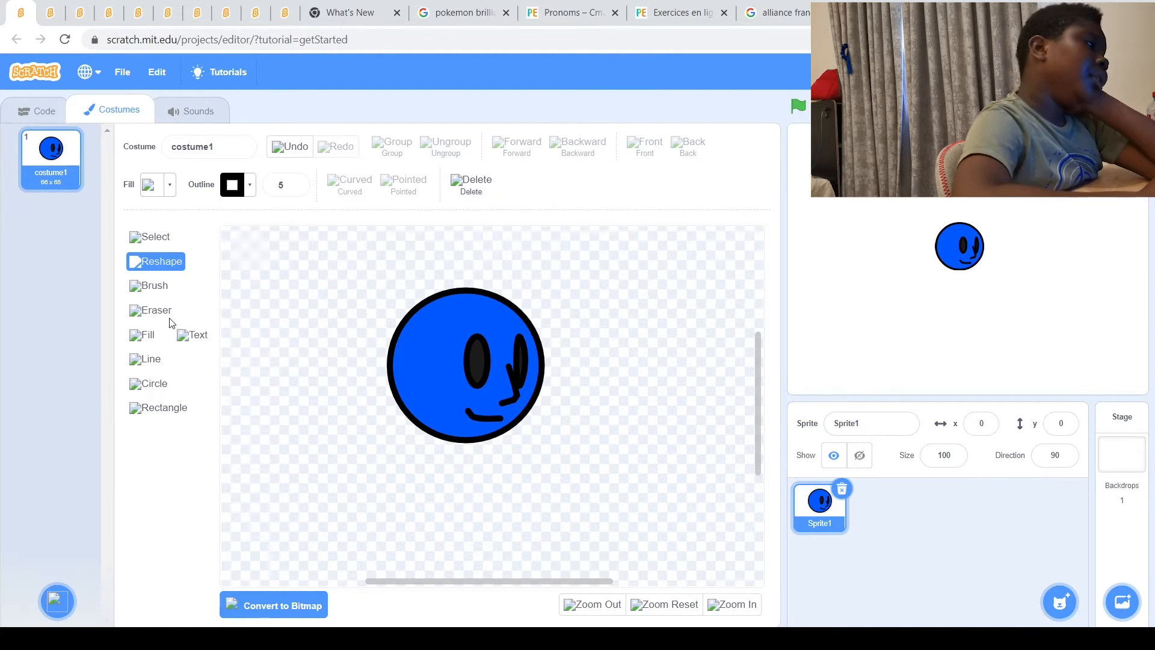
Try drawing an angular shape from joined lines near the head circle's left edge, and undo it
{"action": "left_click", "coordinate": [154, 364]}
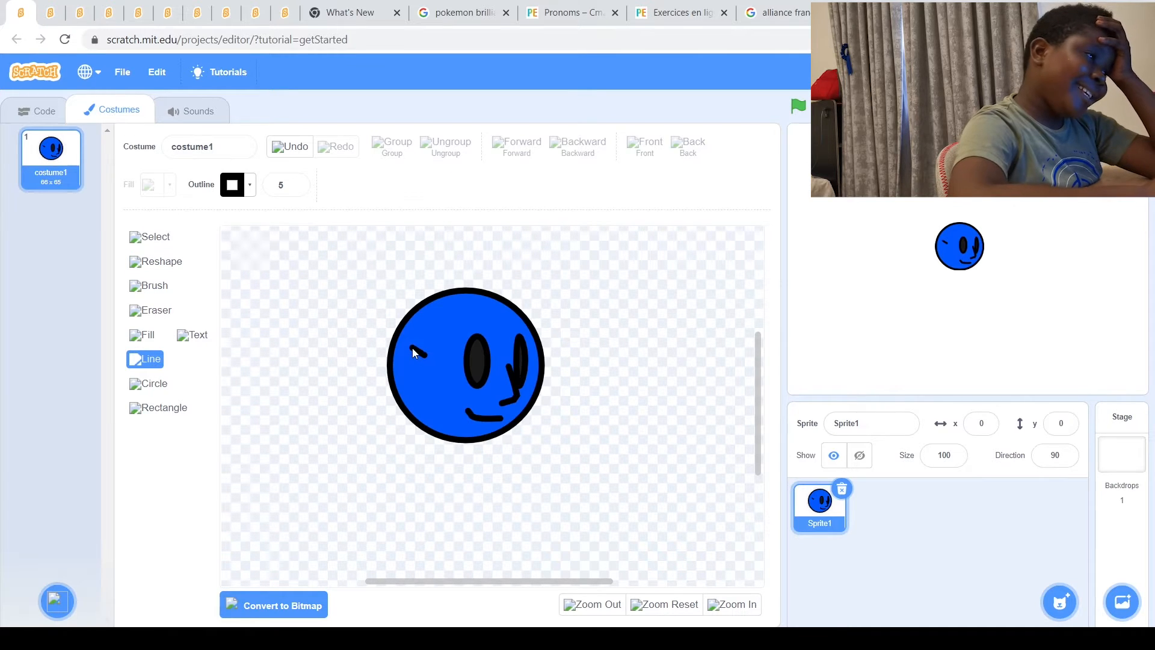
{"action": "left_click_drag", "start_coordinate": [411, 347], "coordinate": [406, 355]}
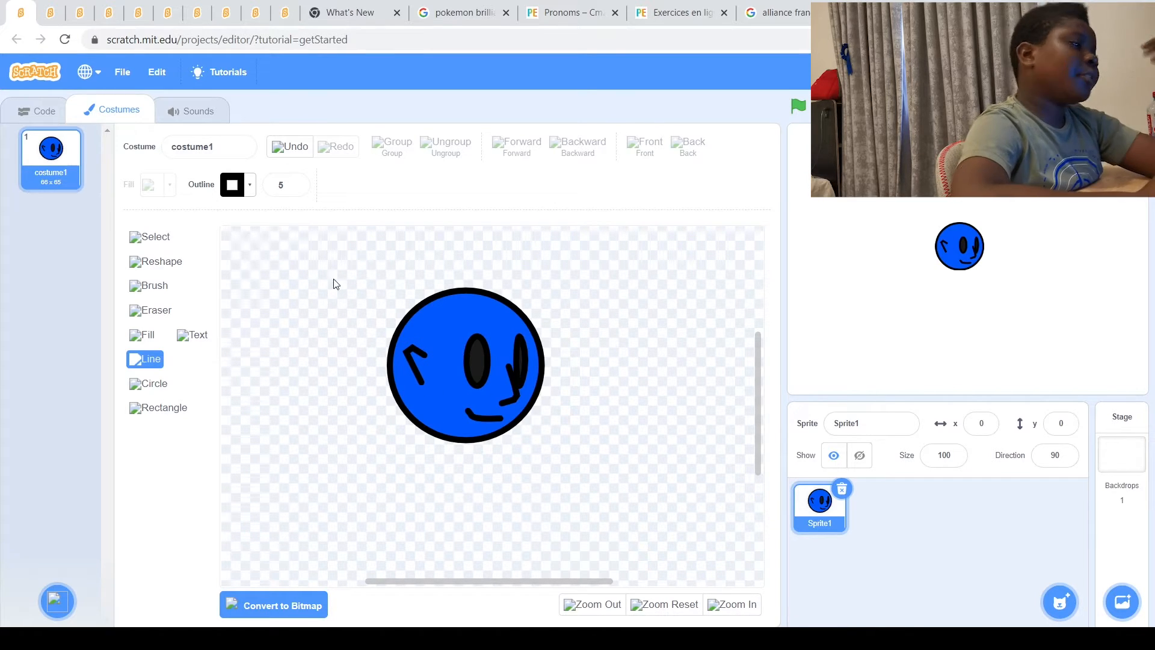
{"action": "left_click", "coordinate": [292, 148]}
{"action": "left_click", "coordinate": [302, 150]}
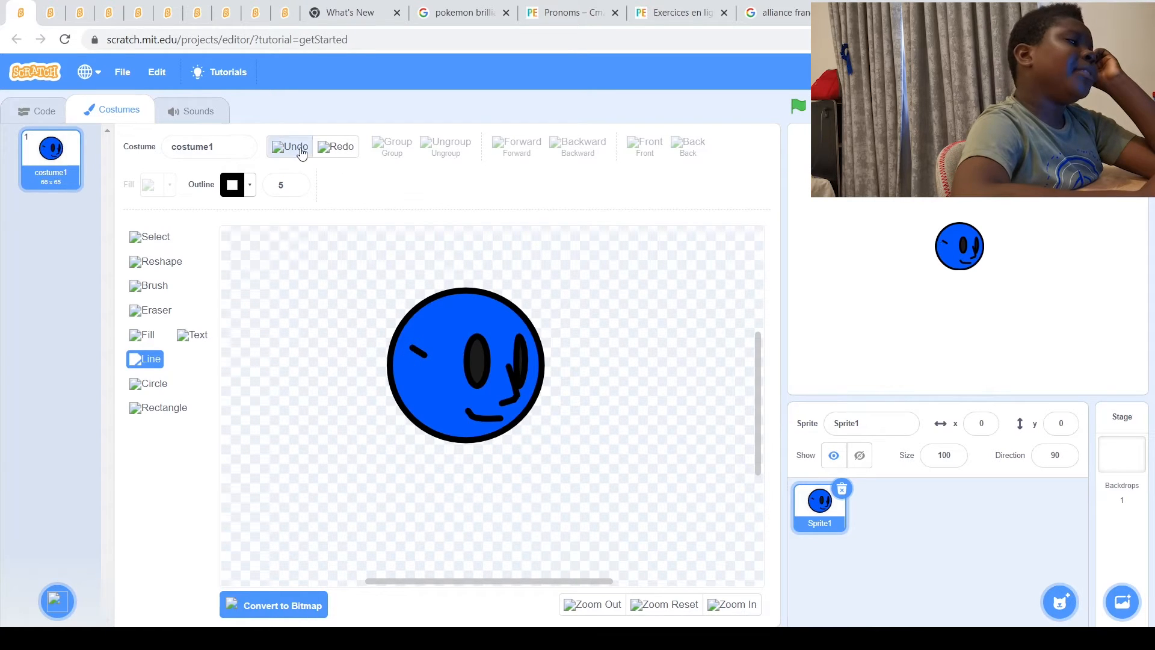
{"action": "left_click", "coordinate": [163, 239]}
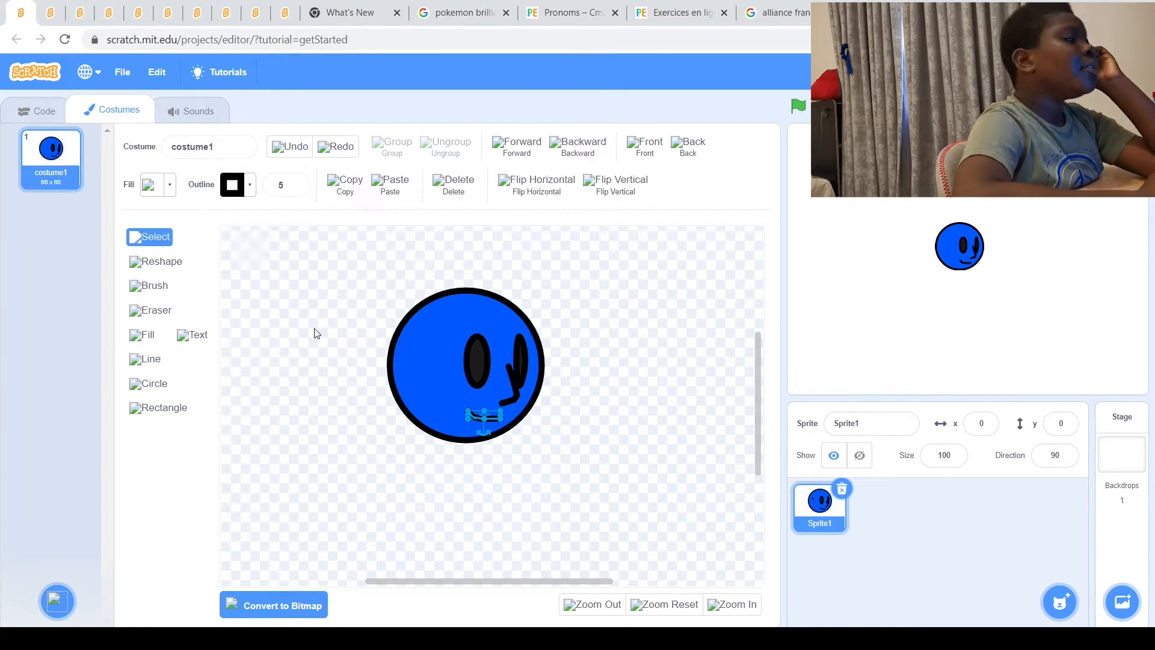
{"action": "left_click", "coordinate": [315, 331]}
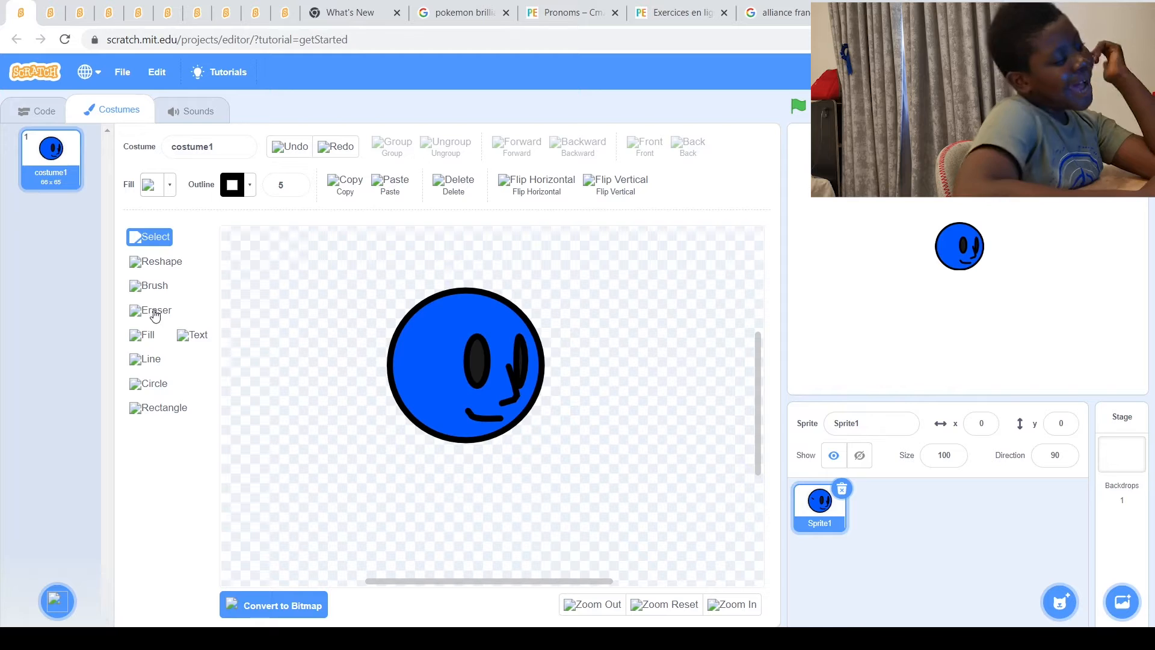
Draw a closed hair outline with lines over the top of the head, with a curved back and jagged front
{"action": "left_click", "coordinate": [154, 364]}
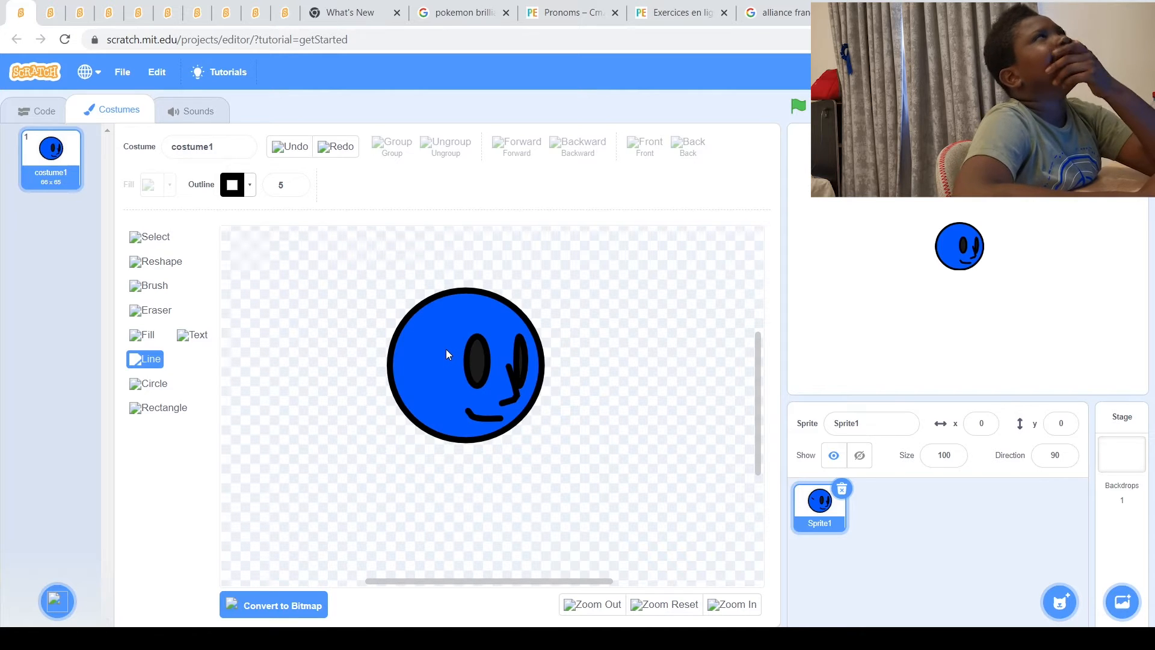
{"action": "scroll", "coordinate": [510, 377], "scroll_direction": "up", "scroll_amount": 2}
{"action": "scroll", "coordinate": [511, 378], "scroll_direction": "left", "scroll_amount": 1}
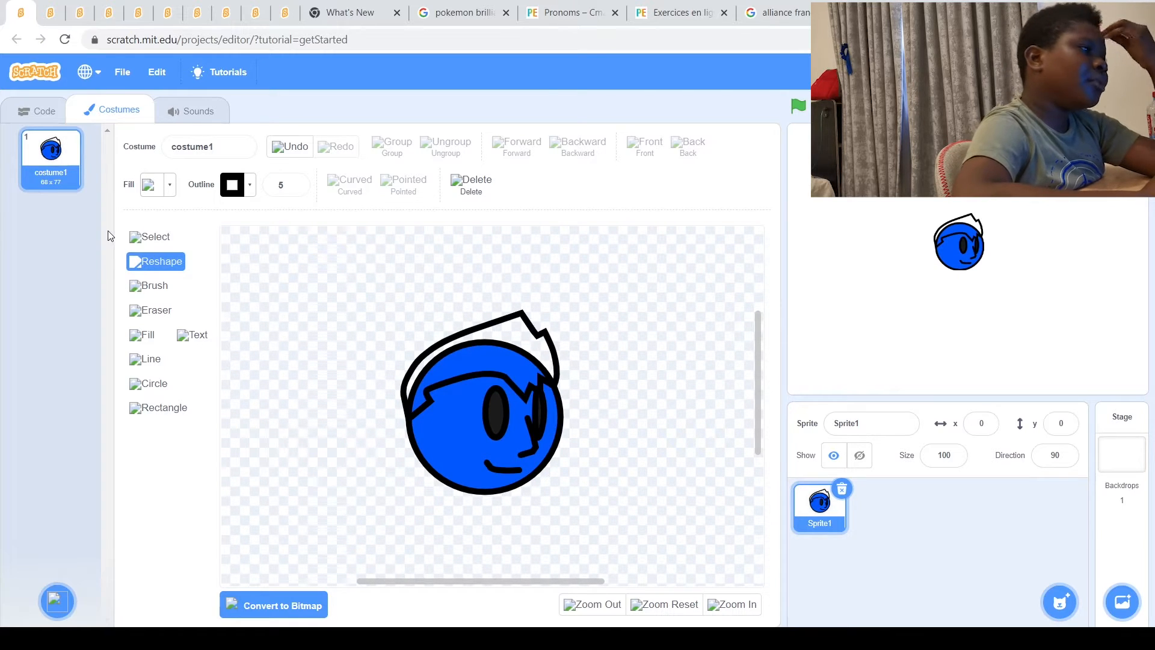
Fill the hair shape with the dark fill colour picked up from the larger eye
{"action": "left_click", "coordinate": [149, 237]}
{"action": "left_click", "coordinate": [169, 185]}
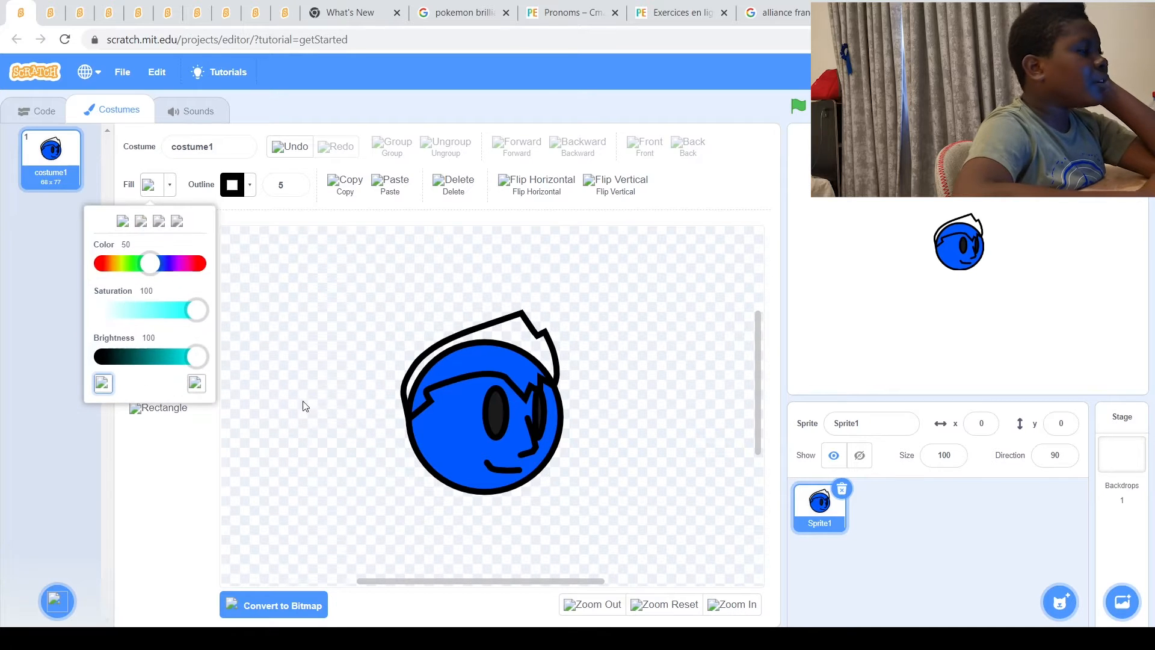
{"action": "left_click", "coordinate": [503, 420]}
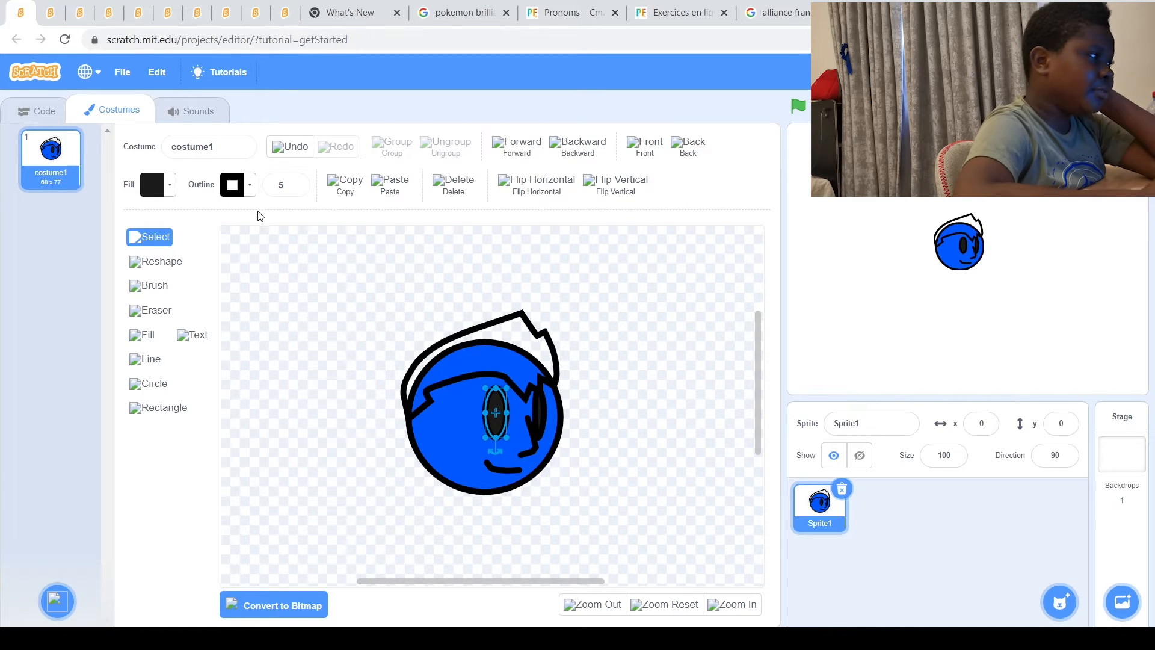
{"action": "left_click", "coordinate": [251, 245]}
{"action": "left_click", "coordinate": [144, 334]}
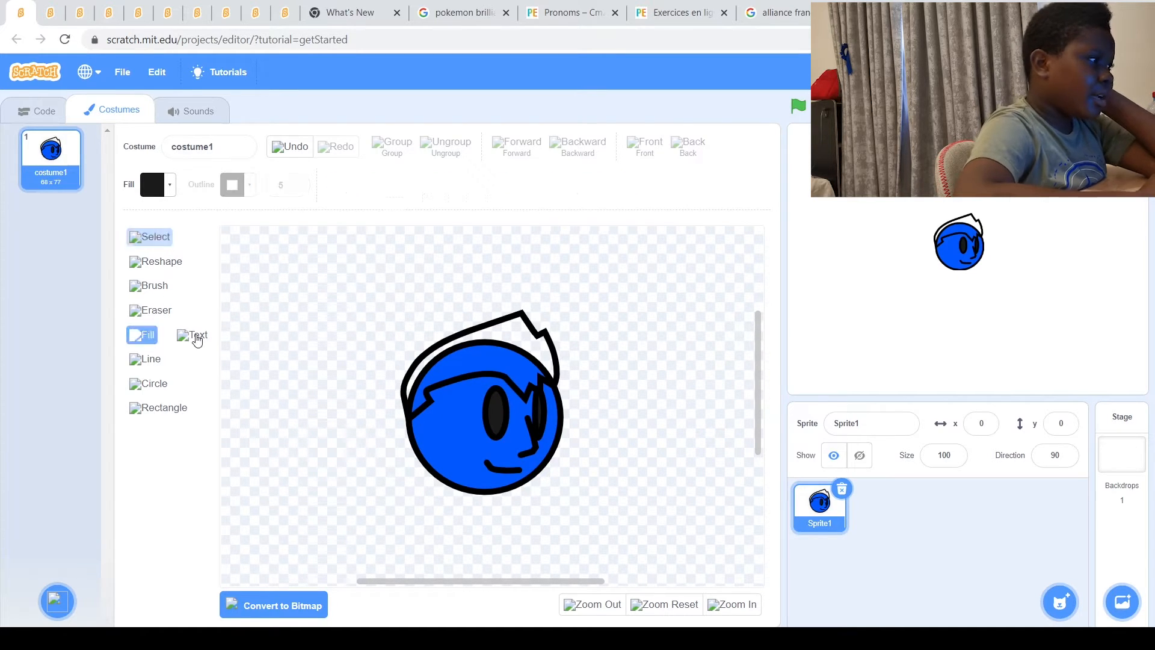
{"action": "left_click", "coordinate": [525, 367]}
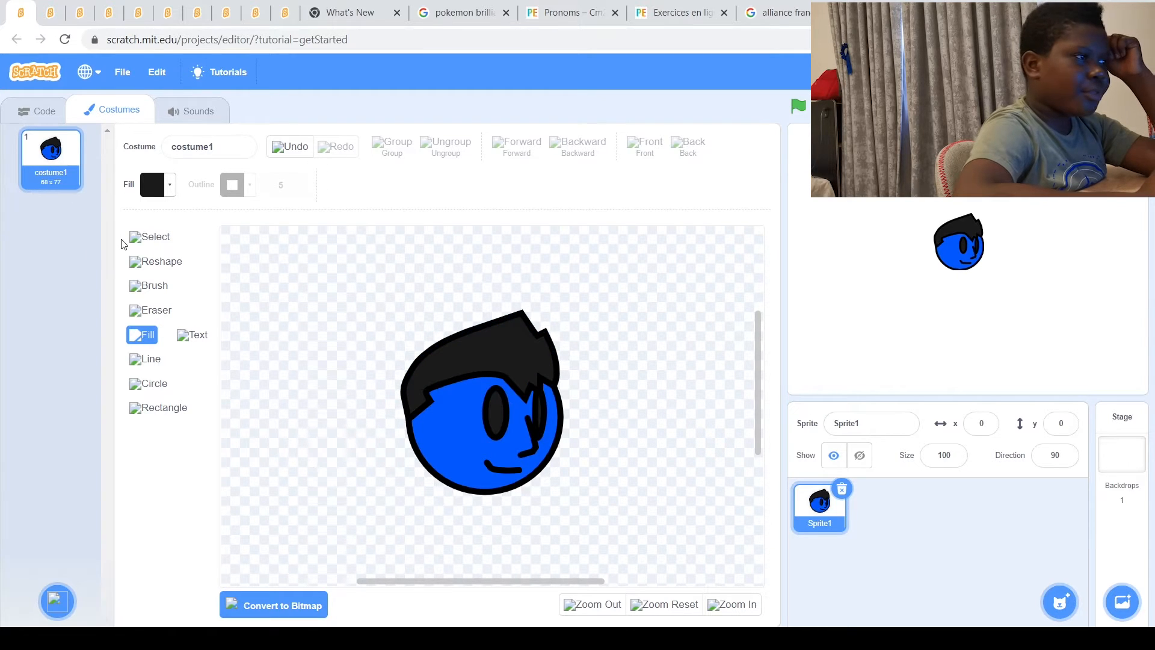
{"action": "left_click", "coordinate": [139, 238]}
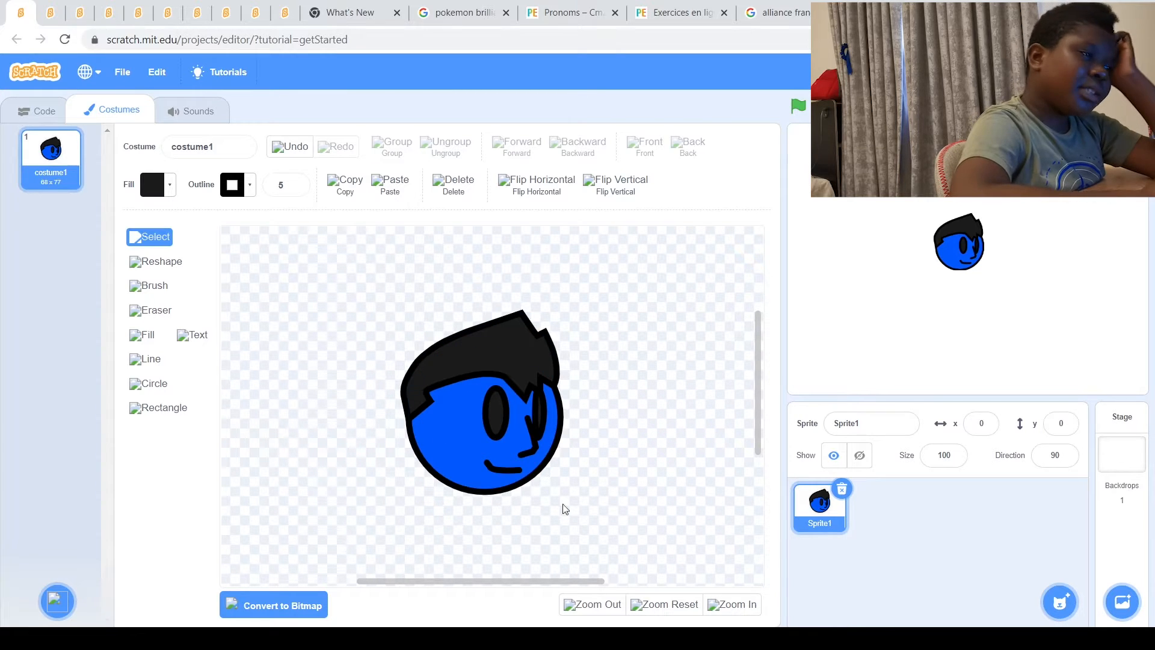
Draw a circle directly below the head, using the head's blue fill and black outline, and enlarge it into a body
{"action": "scroll", "coordinate": [562, 484], "scroll_direction": "down", "scroll_amount": 2}
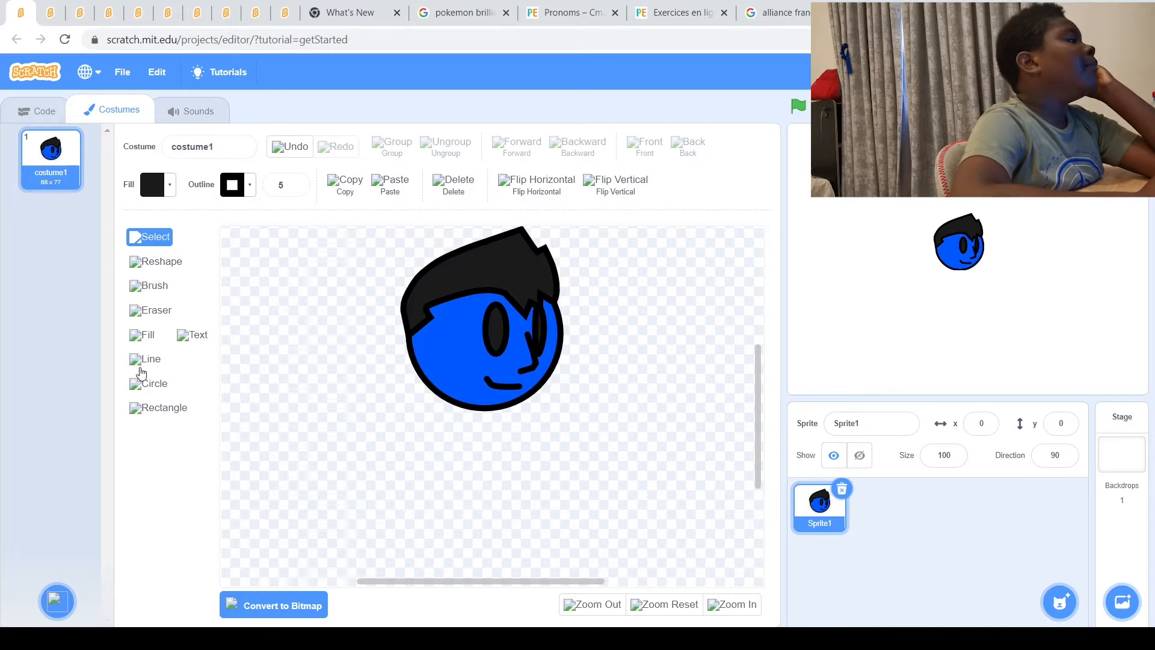
{"action": "scroll", "coordinate": [313, 349], "scroll_direction": "left", "scroll_amount": 2}
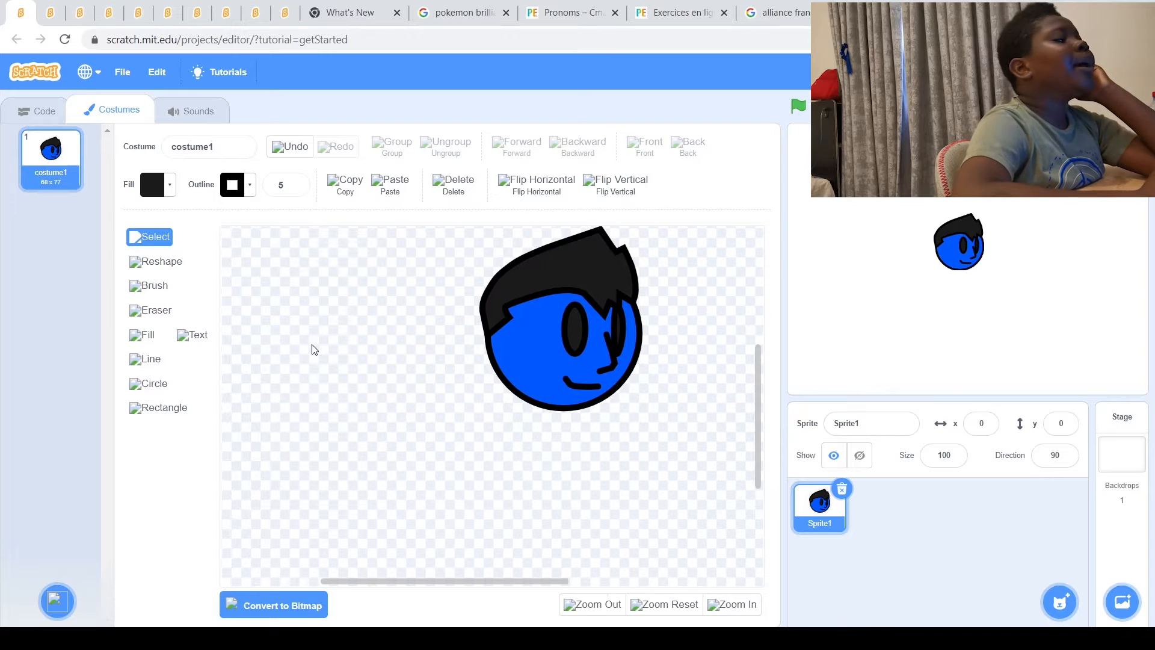
{"action": "left_click", "coordinate": [540, 325]}
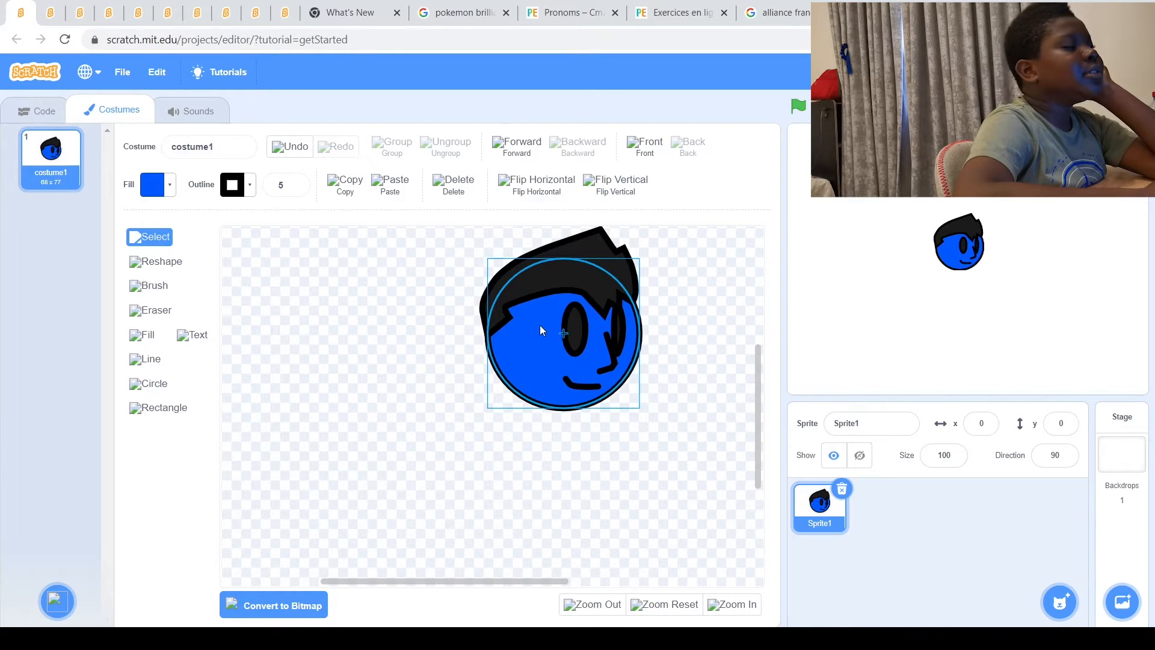
{"action": "left_click", "coordinate": [154, 384]}
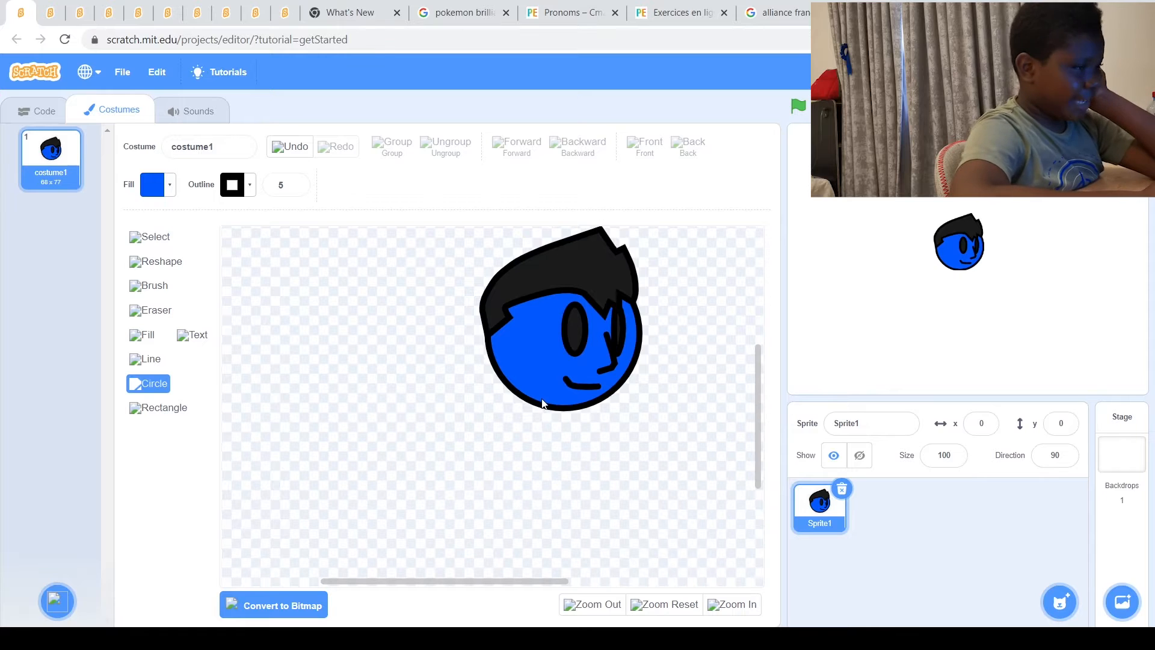
{"action": "left_click_drag", "start_coordinate": [544, 404], "coordinate": [605, 463]}
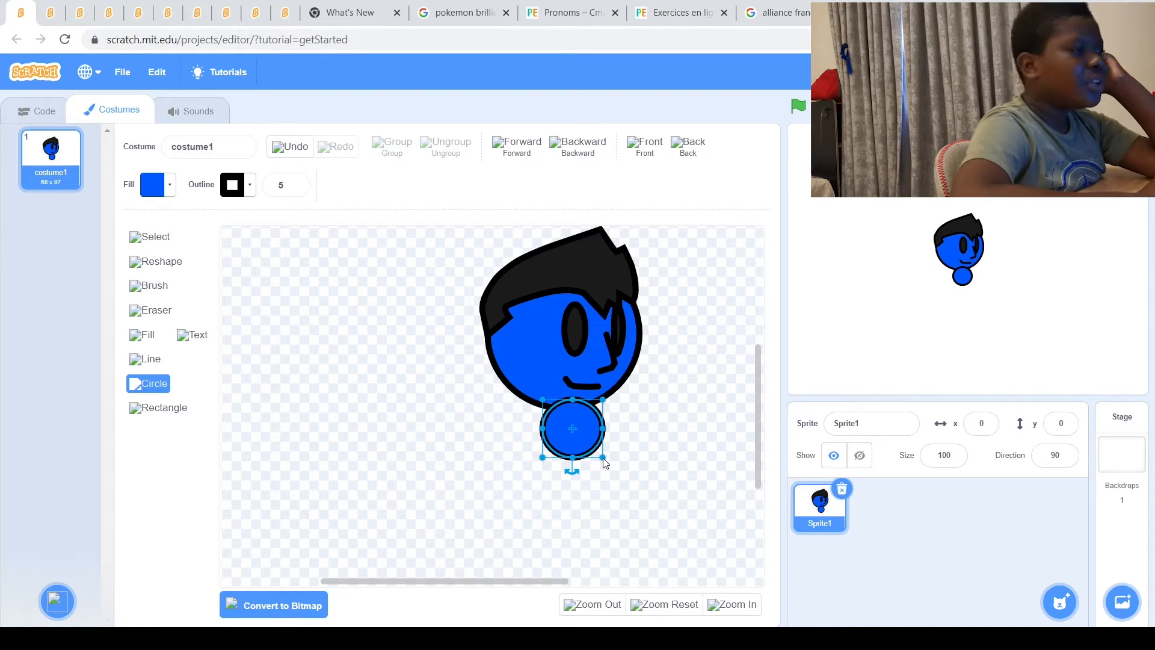
{"action": "left_click_drag", "start_coordinate": [605, 460], "coordinate": [630, 479]}
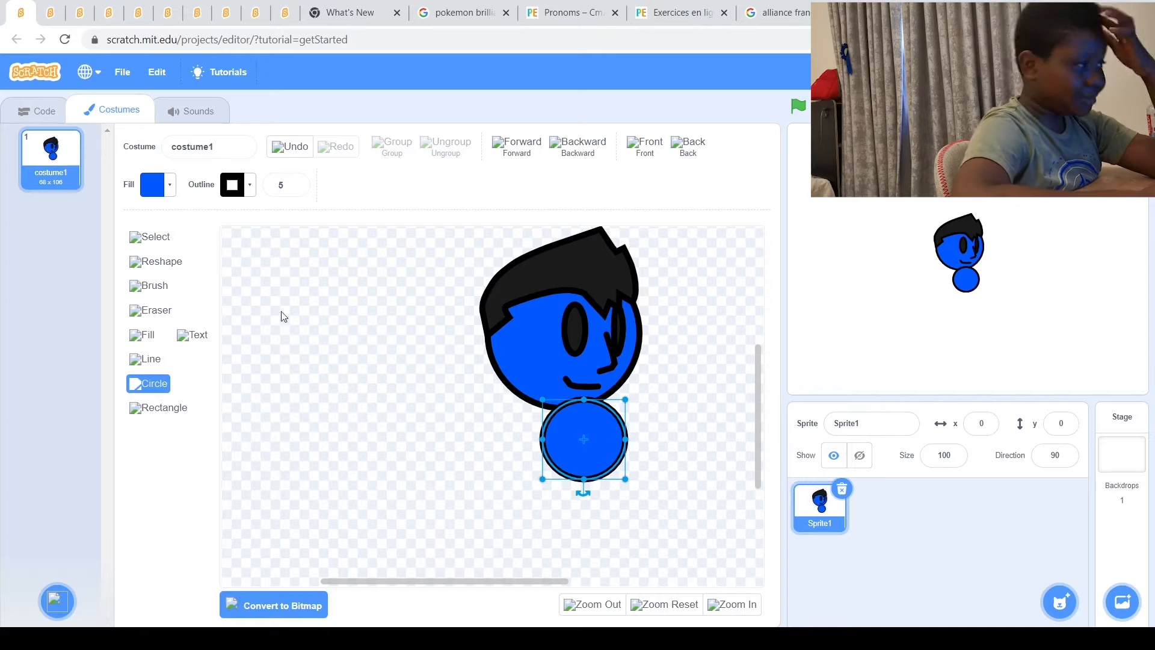
Move the body circle slightly left and up, and send it behind the head
{"action": "left_click_drag", "start_coordinate": [601, 428], "coordinate": [587, 419]}
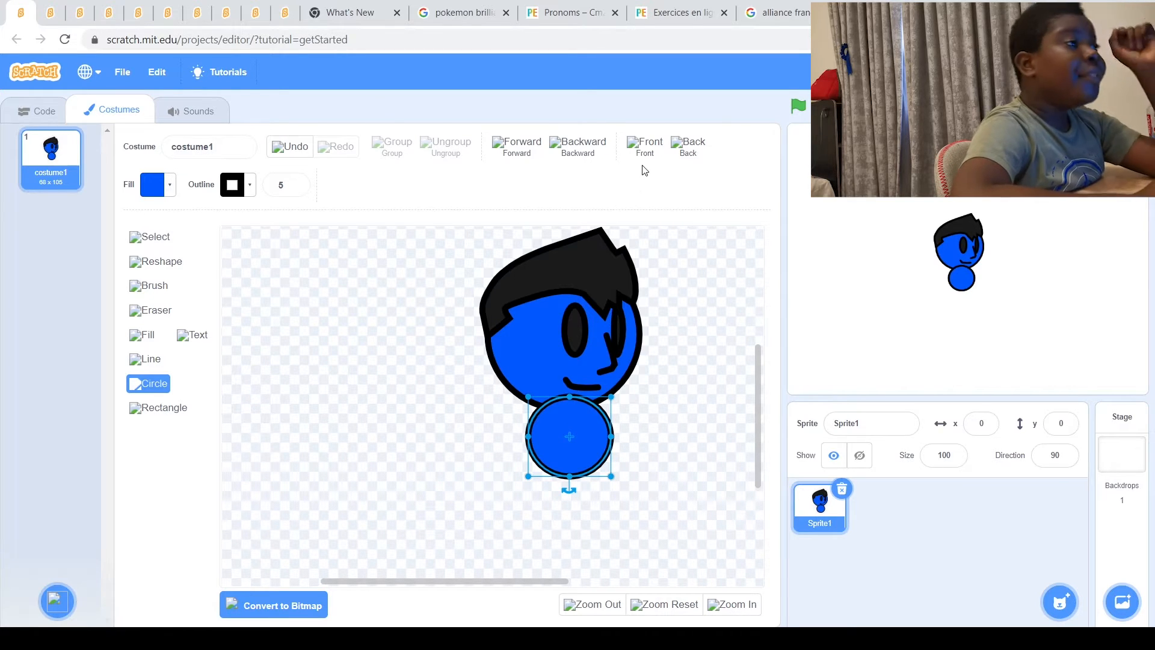
{"action": "left_click", "coordinate": [696, 142]}
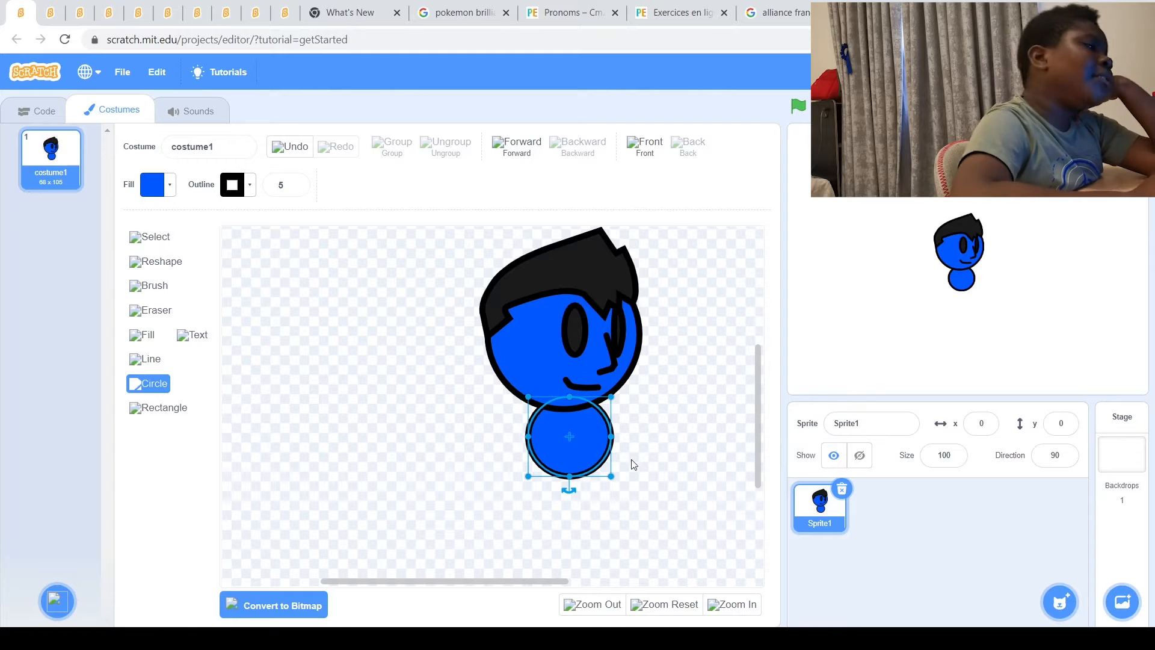
{"action": "left_click", "coordinate": [637, 492]}
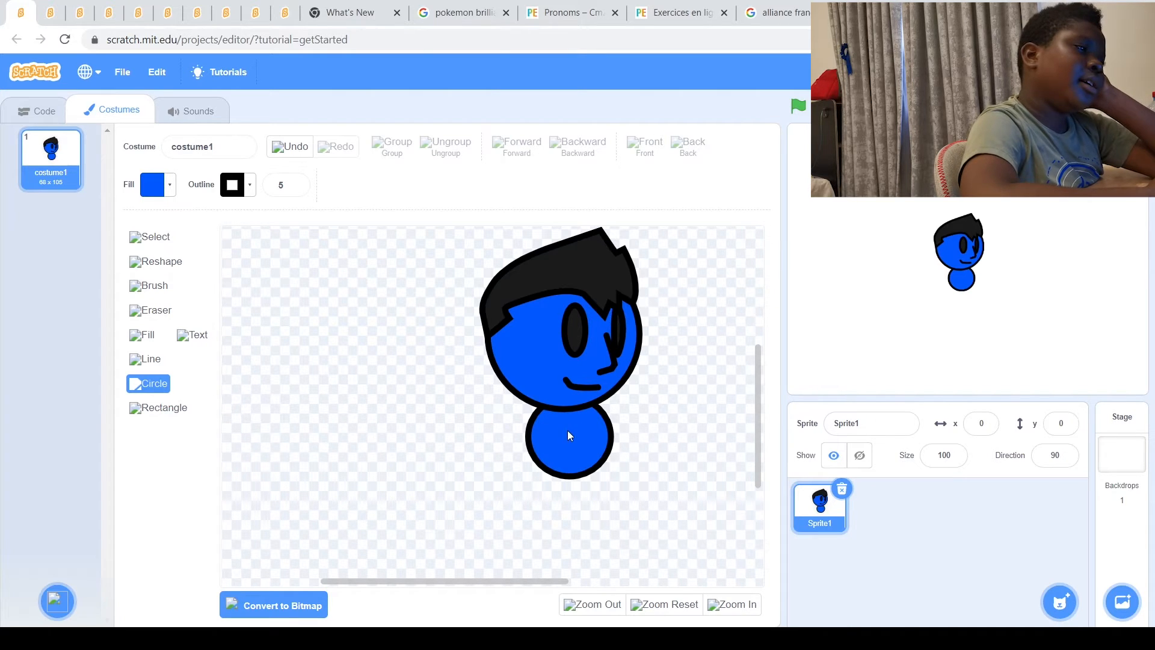
Duplicate the body circle and place the copy on the empty canvas to the left of the character
{"action": "left_click", "coordinate": [164, 238]}
{"action": "left_click", "coordinate": [583, 464]}
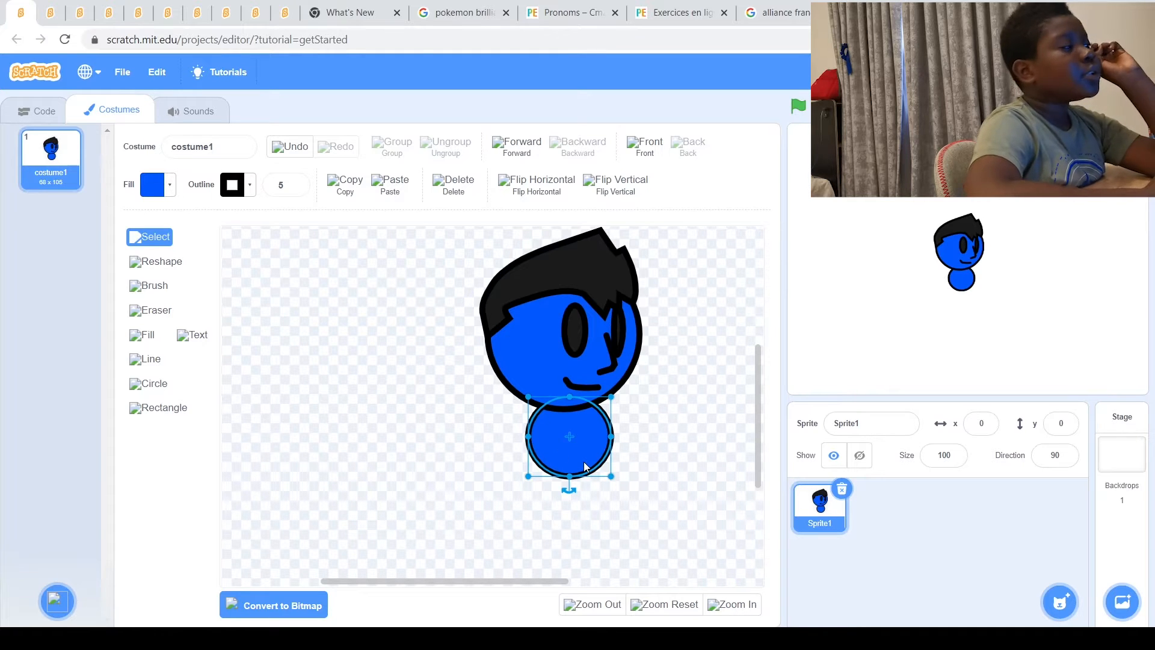
{"action": "left_click", "coordinate": [346, 185]}
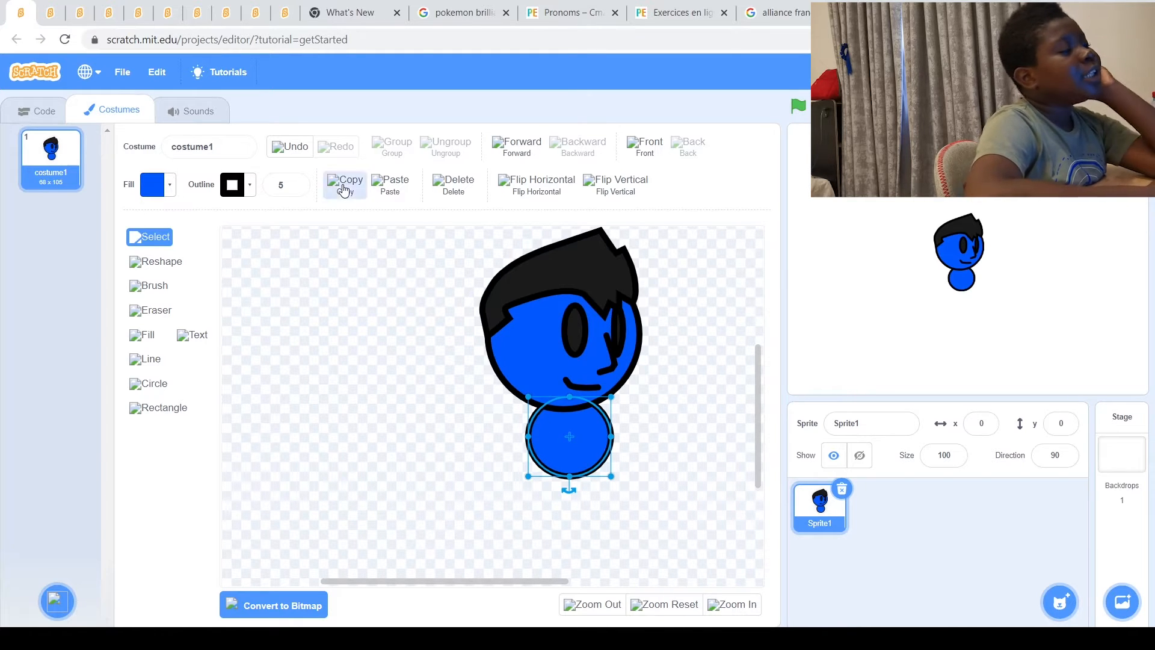
{"action": "left_click", "coordinate": [403, 196]}
{"action": "left_click_drag", "start_coordinate": [598, 451], "coordinate": [338, 395]}
{"action": "scroll", "coordinate": [338, 395], "scroll_direction": "left", "scroll_amount": 4}
{"action": "scroll", "coordinate": [339, 395], "scroll_direction": "right", "scroll_amount": 2}
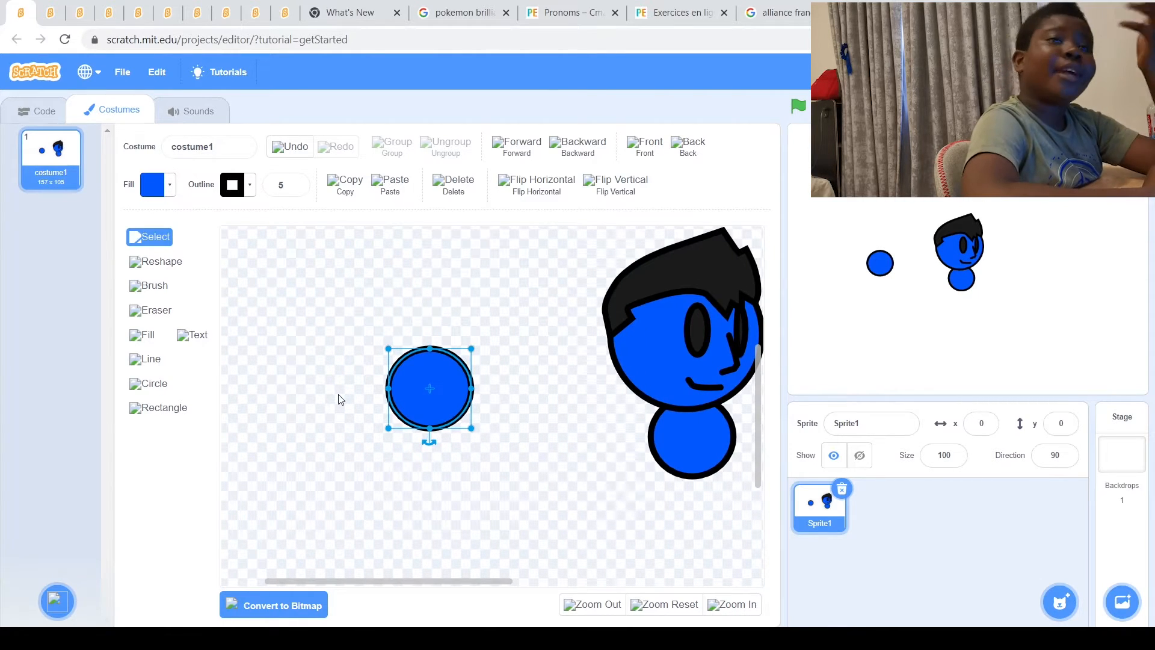
Erase a rounded notch from the top of the copied circle with the size 40 eraser
{"action": "left_click", "coordinate": [172, 263]}
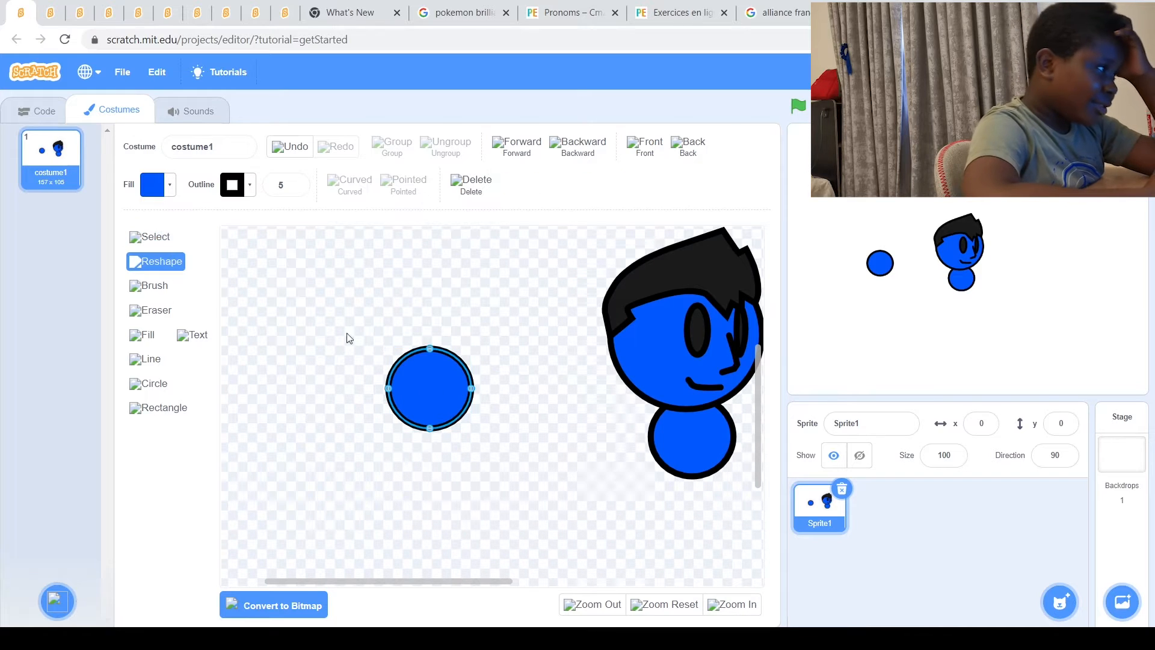
{"action": "left_click", "coordinate": [394, 370]}
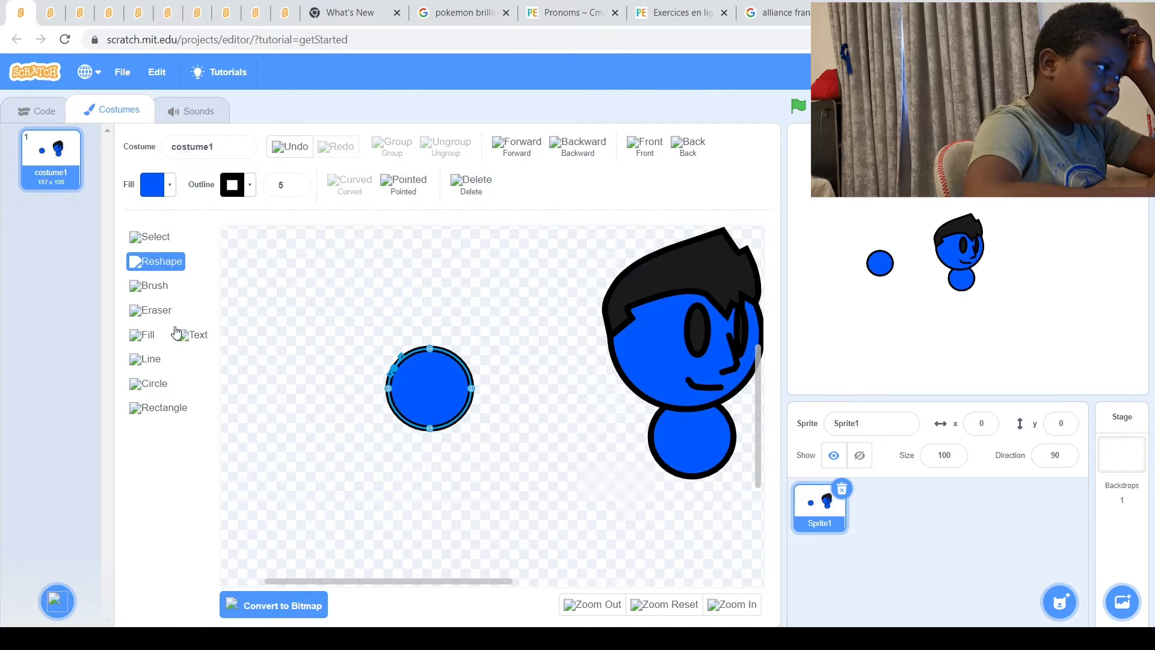
{"action": "left_click", "coordinate": [158, 311]}
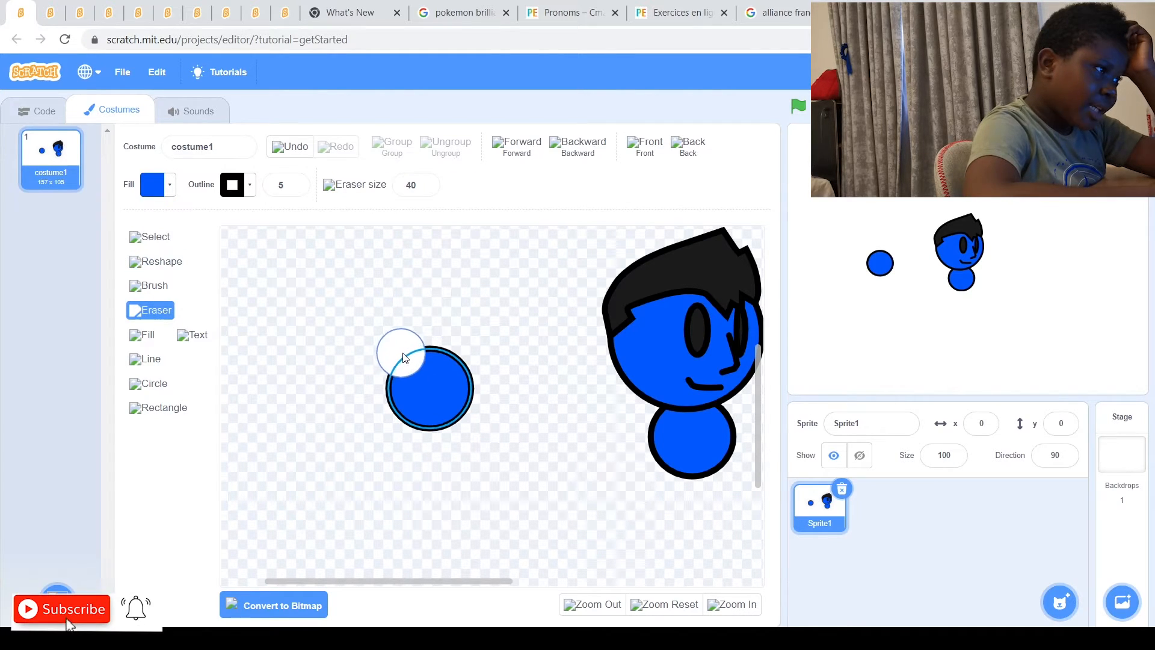
{"action": "left_click", "coordinate": [436, 353]}
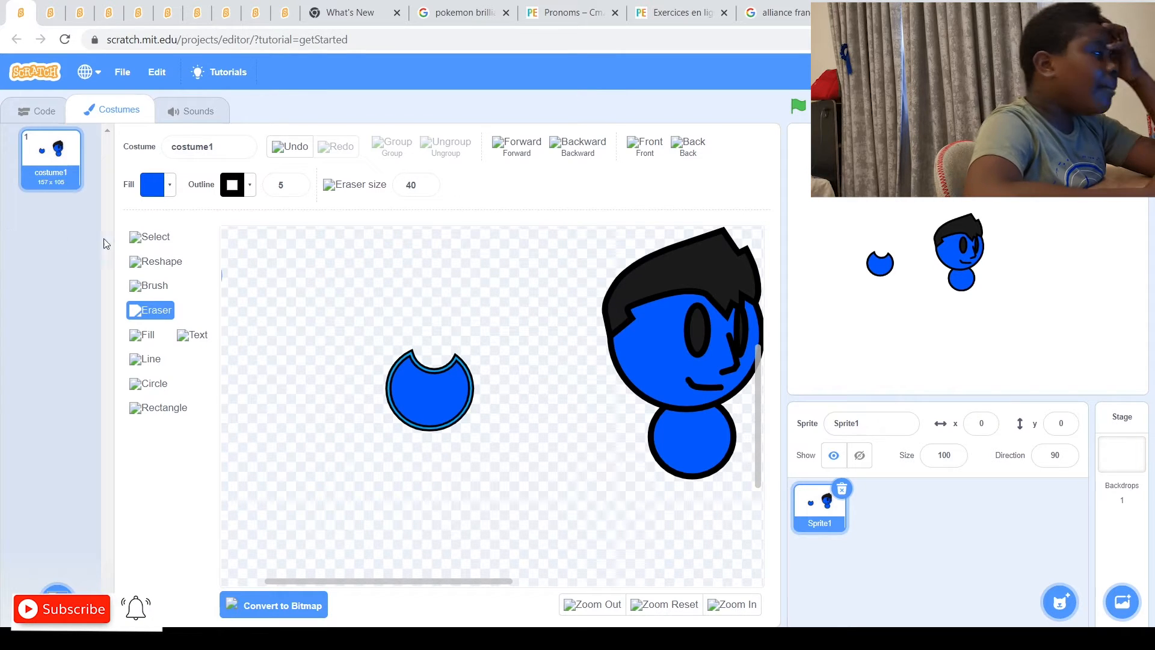
Reshape the notched circle by pulling the left tip of the notch slightly downward
{"action": "left_click", "coordinate": [149, 236]}
{"action": "left_click_drag", "start_coordinate": [305, 340], "coordinate": [505, 377]}
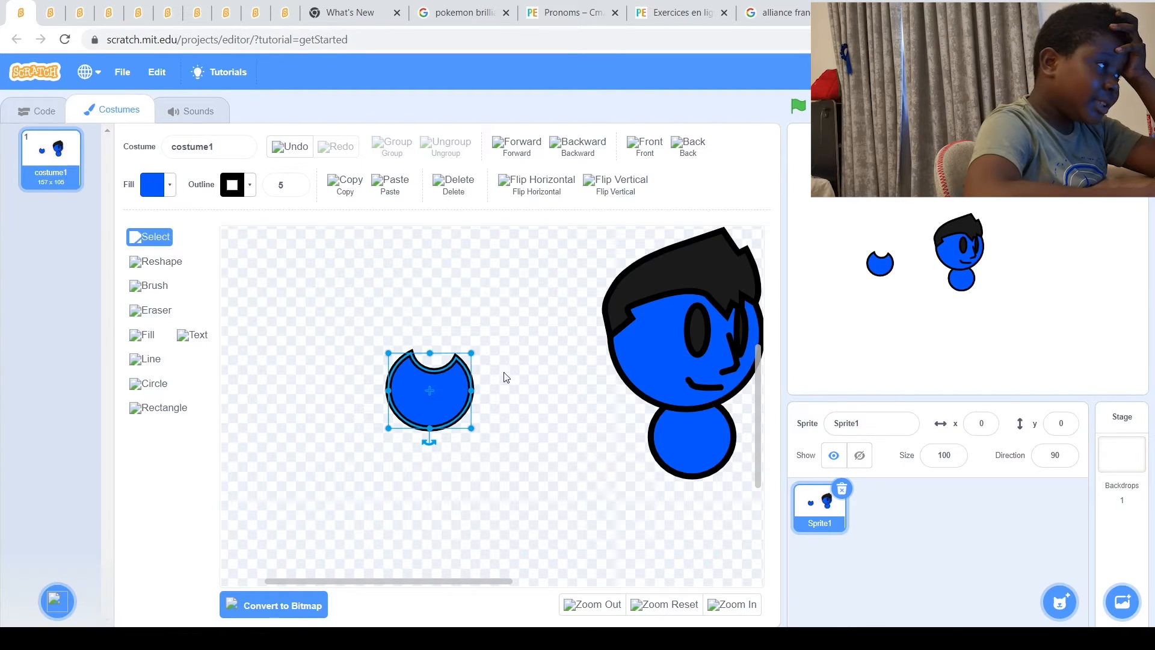
{"action": "left_click", "coordinate": [155, 262]}
{"action": "left_click", "coordinate": [407, 353]}
{"action": "left_click_drag", "start_coordinate": [406, 354], "coordinate": [412, 361]}
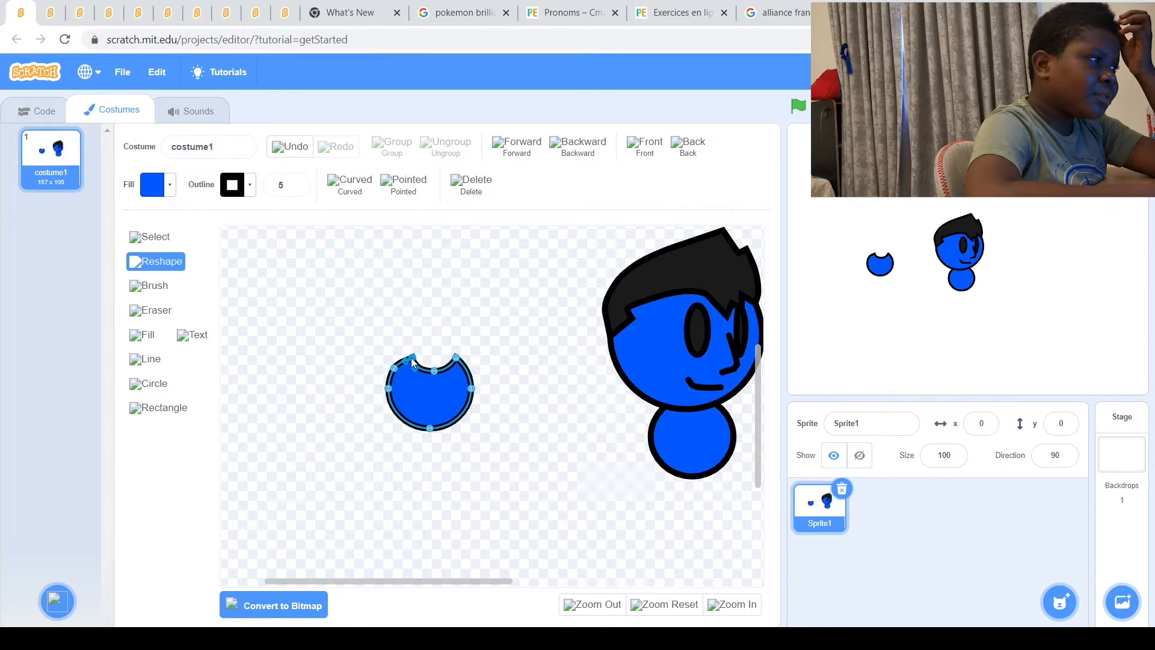
Undo the last reshaping of the notched circle
{"action": "left_click", "coordinate": [288, 150]}
{"action": "left_click", "coordinate": [288, 150]}
{"action": "left_click", "coordinate": [546, 294]}
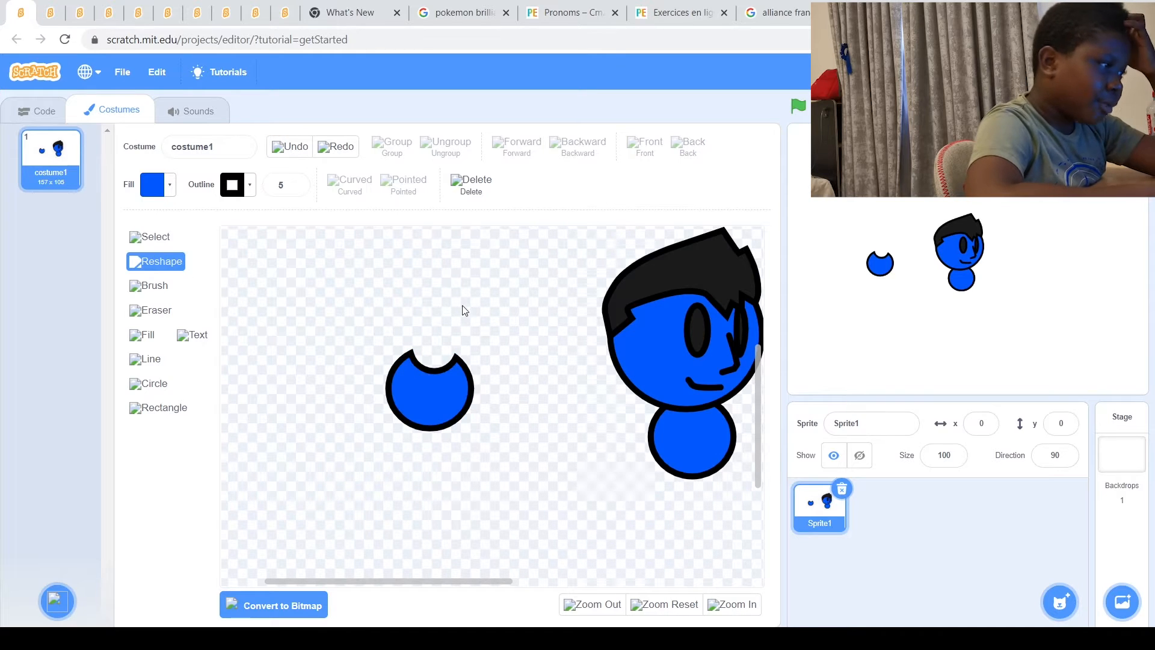
Shift the notch's lowest point right and draw a curved black line from it down to the circle's bottom edge
{"action": "left_click", "coordinate": [444, 373]}
{"action": "mouse_move", "coordinate": [435, 371]}
{"action": "left_mouse_down"}
{"action": "mouse_move", "coordinate": [445, 369]}
{"action": "mouse_move", "coordinate": [448, 402]}
{"action": "mouse_move", "coordinate": [436, 432]}
{"action": "left_mouse_up"}
{"action": "left_click", "coordinate": [440, 320]}
{"action": "left_click", "coordinate": [145, 360]}
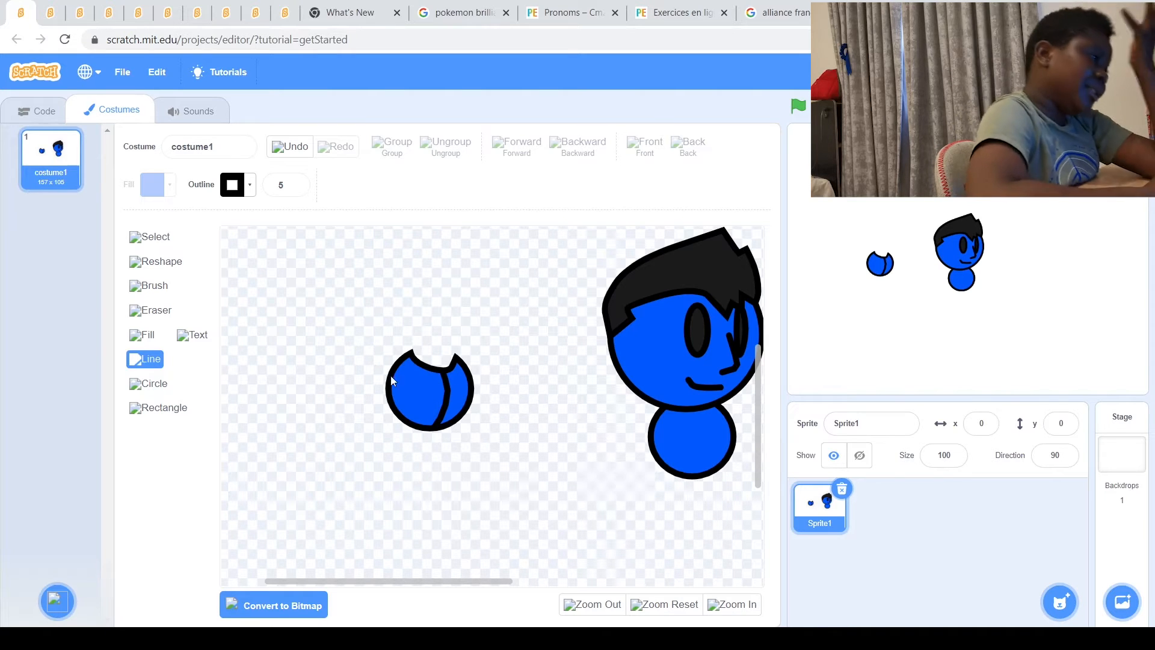
Mix a dark orange fill with colour 11, slightly reduced saturation and lowered brightness
{"action": "left_click", "coordinate": [133, 239]}
{"action": "left_click", "coordinate": [409, 383]}
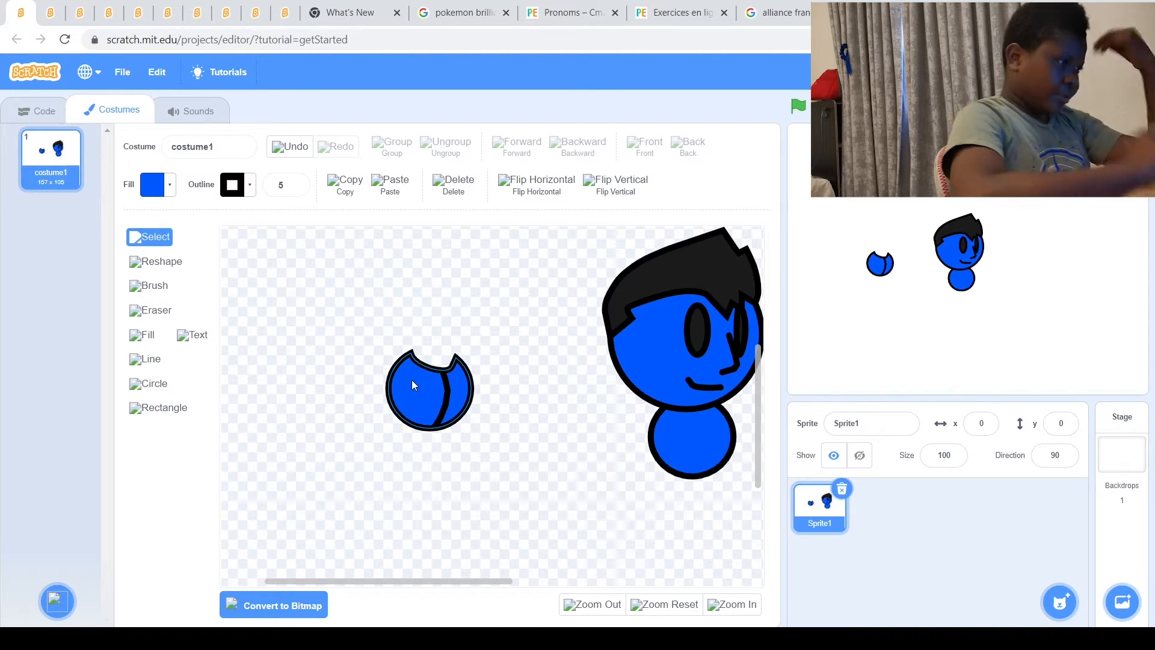
{"action": "left_click", "coordinate": [167, 183]}
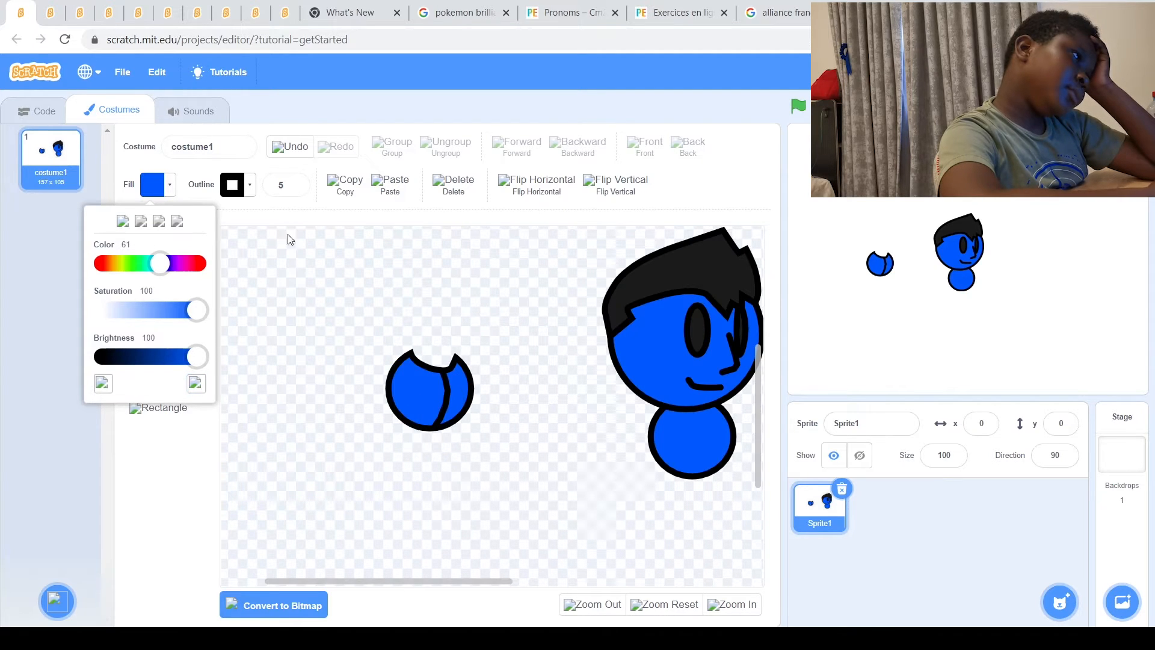
{"action": "left_click_drag", "start_coordinate": [160, 263], "coordinate": [116, 264]}
{"action": "left_click", "coordinate": [328, 324]}
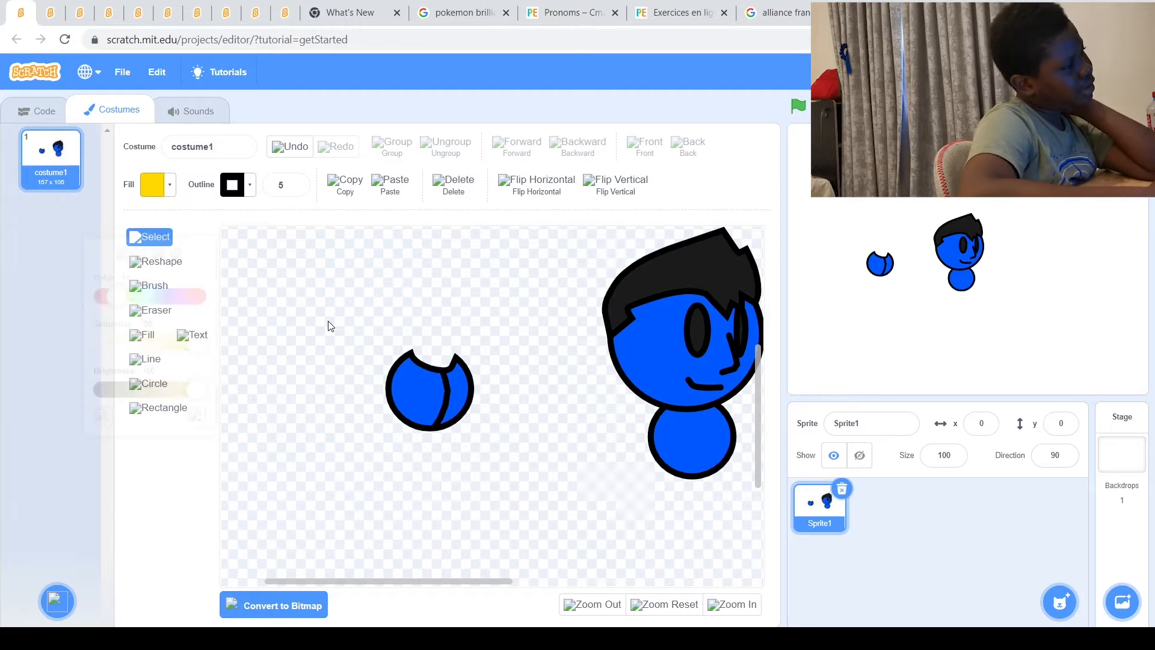
{"action": "left_click", "coordinate": [160, 194]}
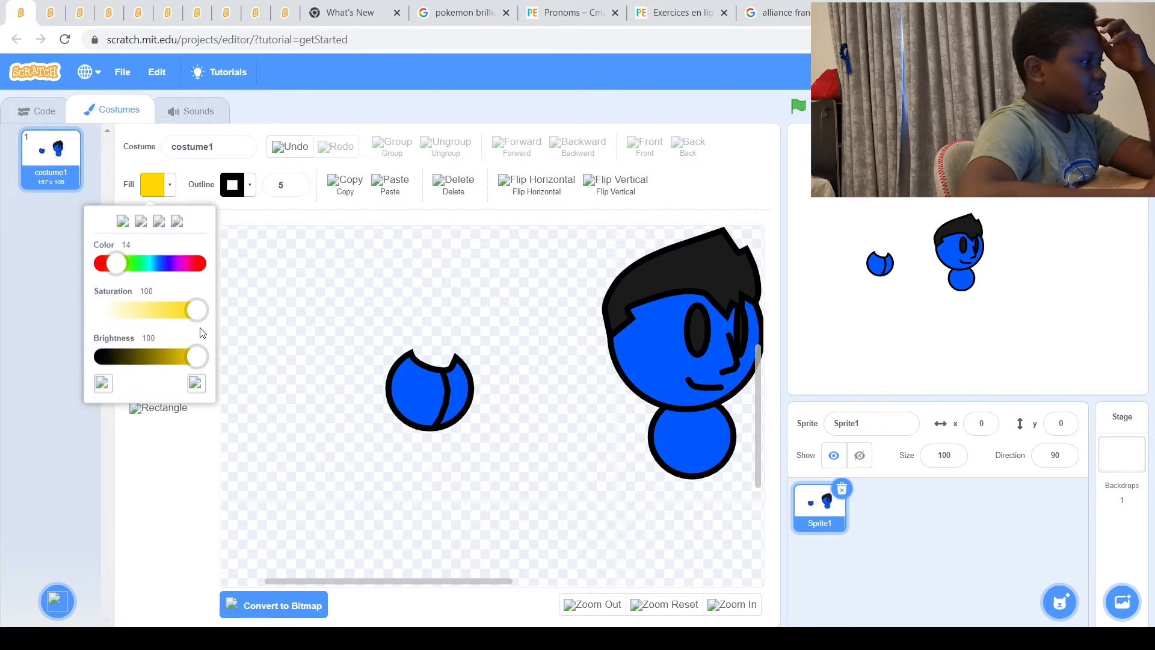
{"action": "left_click_drag", "start_coordinate": [197, 310], "coordinate": [181, 309]}
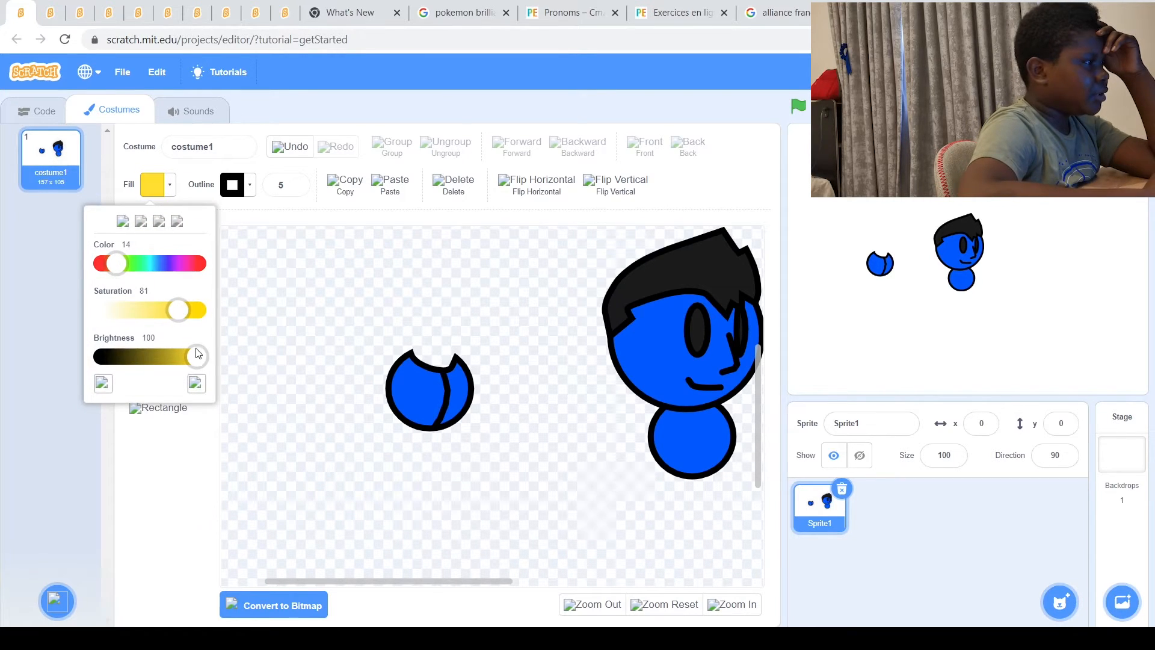
{"action": "left_click_drag", "start_coordinate": [117, 268], "coordinate": [113, 268]}
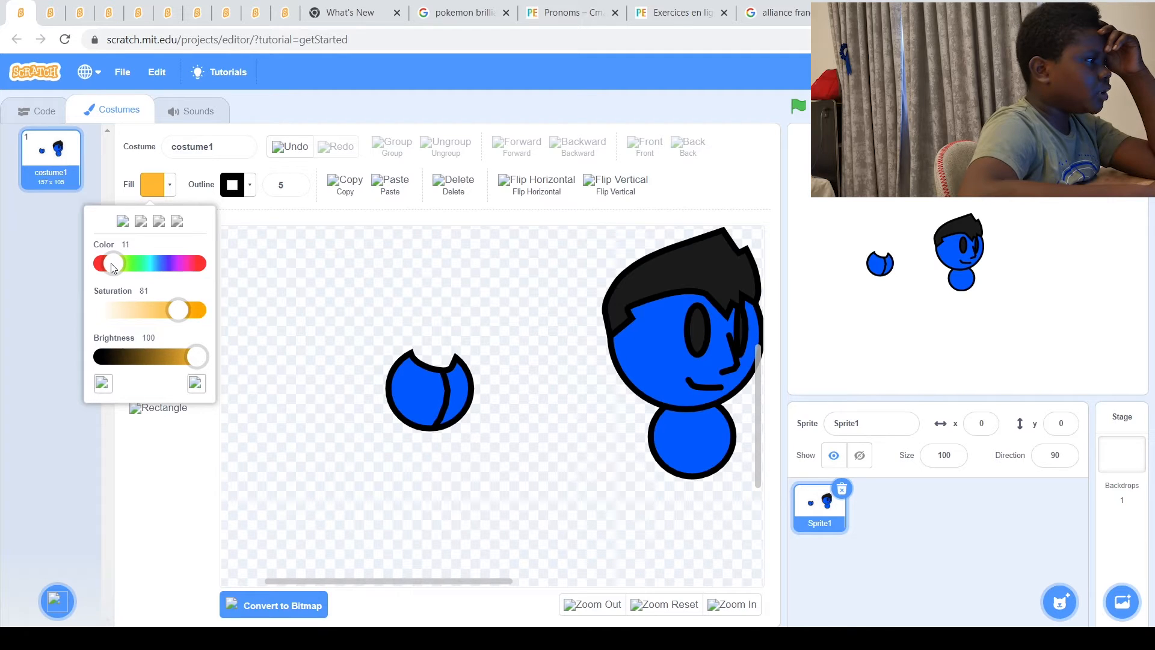
{"action": "left_click_drag", "start_coordinate": [175, 309], "coordinate": [190, 313]}
{"action": "left_click_drag", "start_coordinate": [196, 358], "coordinate": [179, 358]}
{"action": "left_click", "coordinate": [369, 384]}
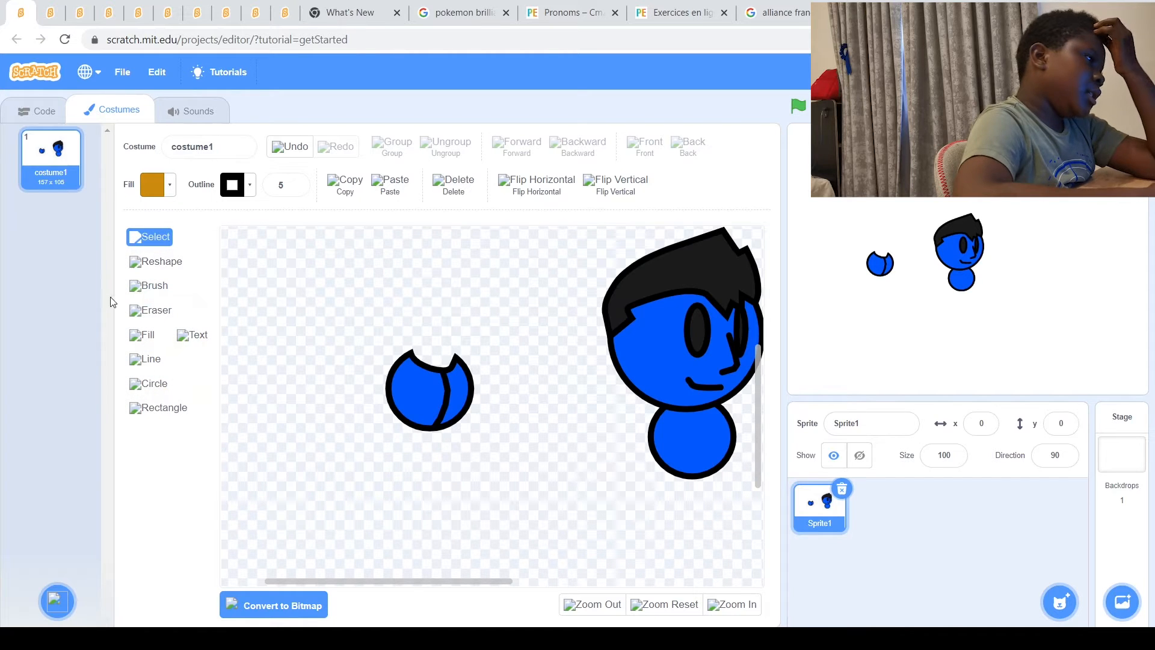
Fill both parts of the notched circle with the dark orange colour
{"action": "left_click", "coordinate": [146, 335]}
{"action": "left_click", "coordinate": [431, 382]}
{"action": "left_click", "coordinate": [429, 387]}
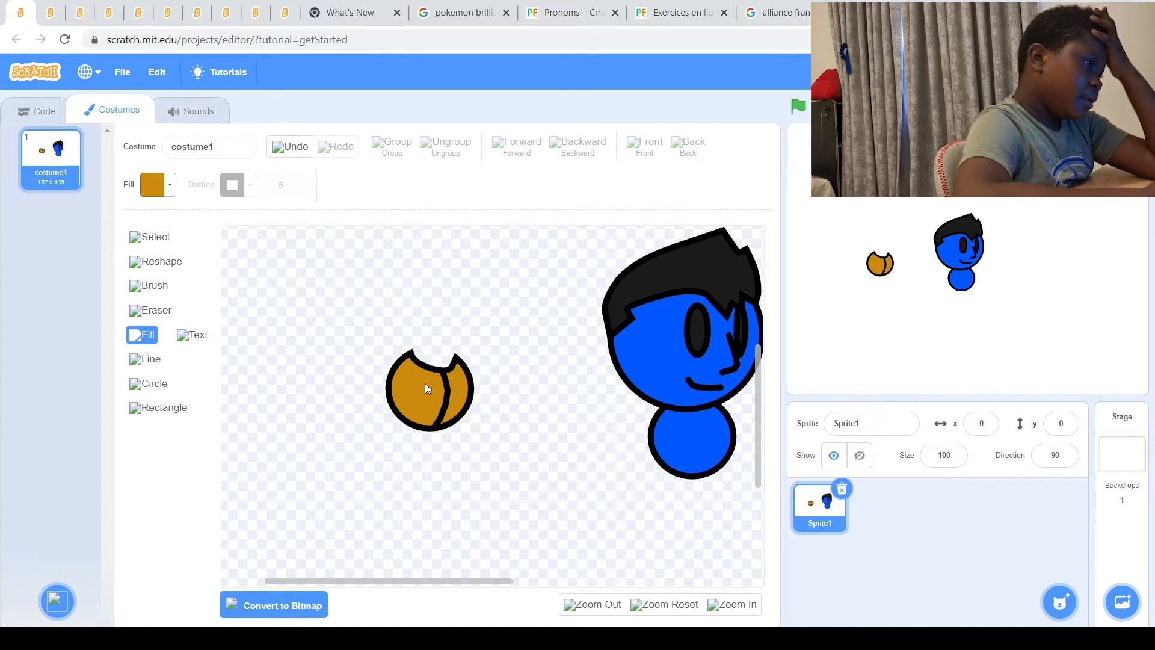
Group the orange notched circle with its curved line and place the group over the character's blue body circle
{"action": "left_click", "coordinate": [148, 237]}
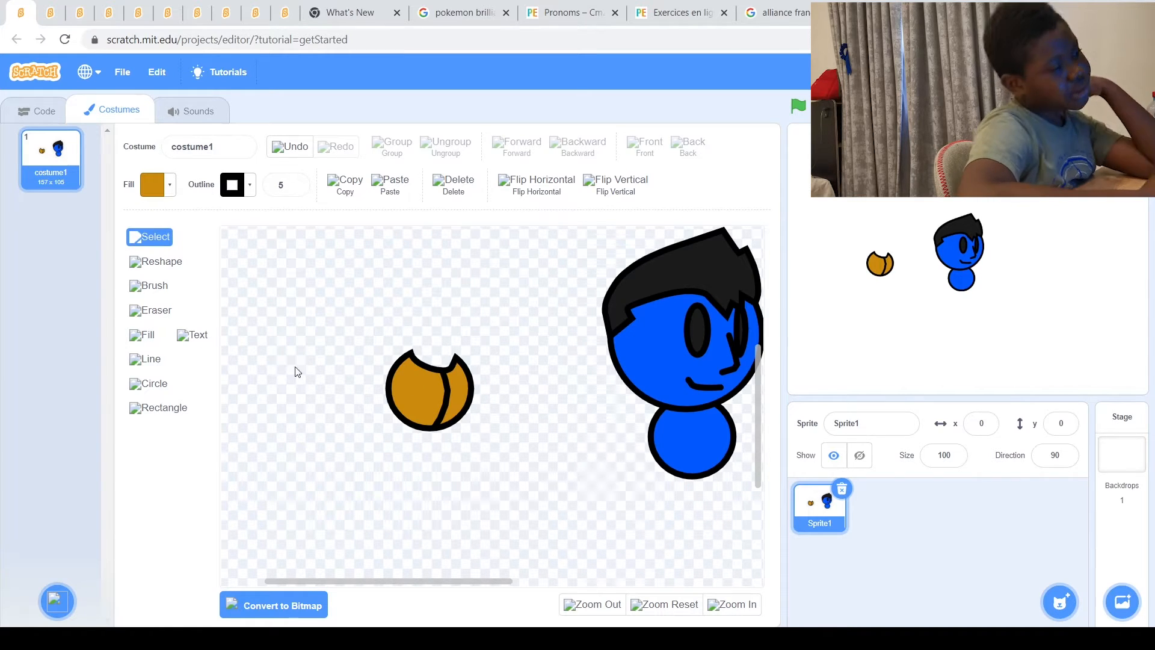
{"action": "left_click_drag", "start_coordinate": [334, 317], "coordinate": [513, 485]}
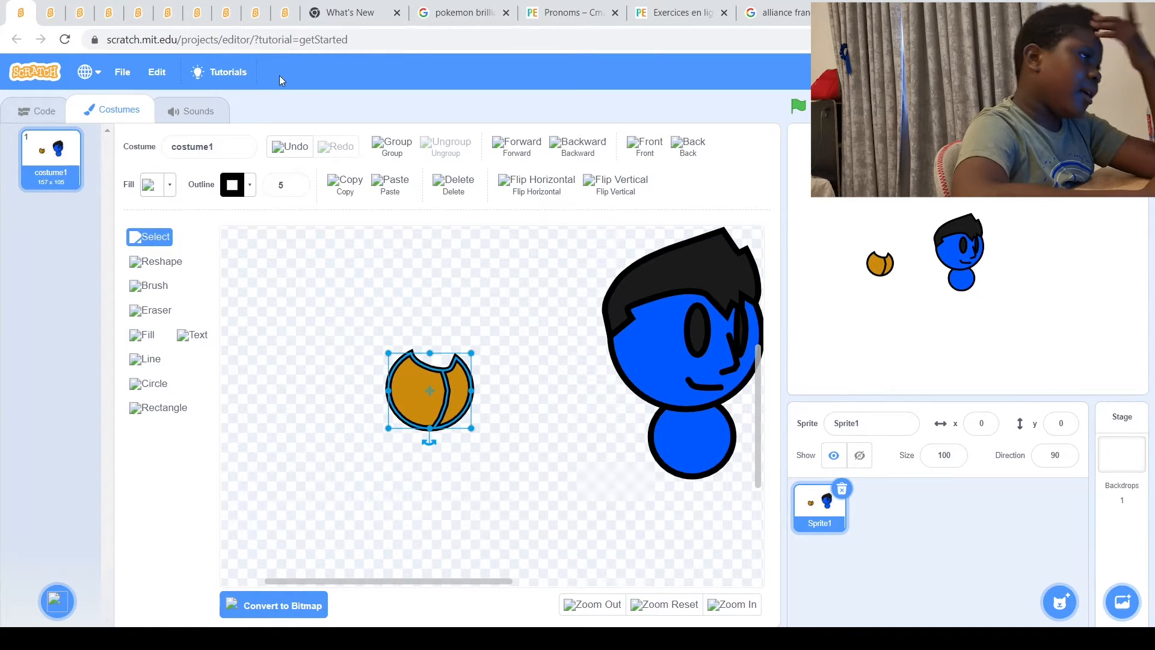
{"action": "left_click", "coordinate": [389, 148]}
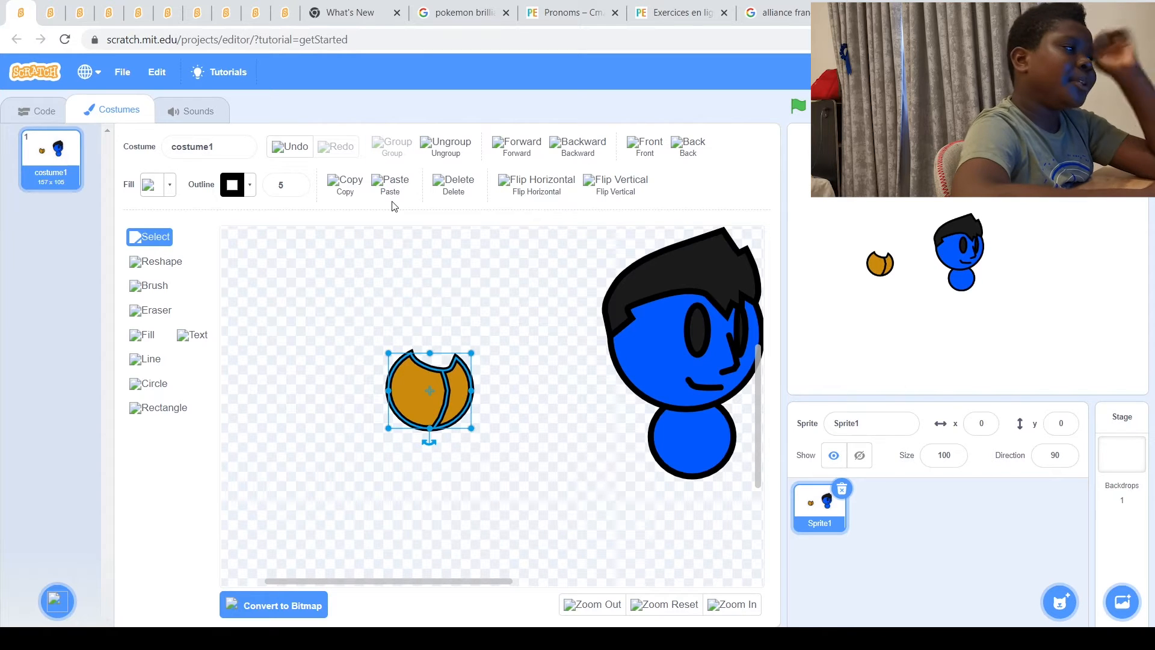
{"action": "left_click", "coordinate": [467, 327]}
{"action": "left_click_drag", "start_coordinate": [432, 403], "coordinate": [696, 455]}
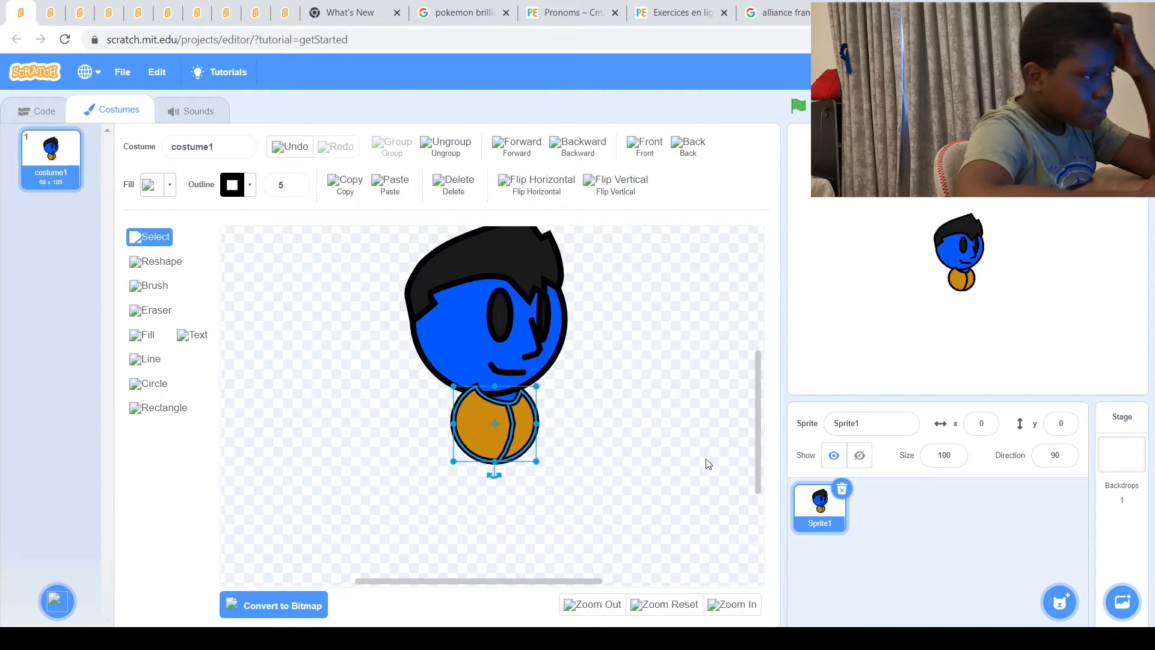
Group the orange garment with the blue body circle and send the group to the back, behind the head
{"action": "left_click", "coordinate": [748, 606]}
{"action": "left_click", "coordinate": [748, 606]}
{"action": "left_click", "coordinate": [748, 607]}
{"action": "left_click", "coordinate": [748, 607]}
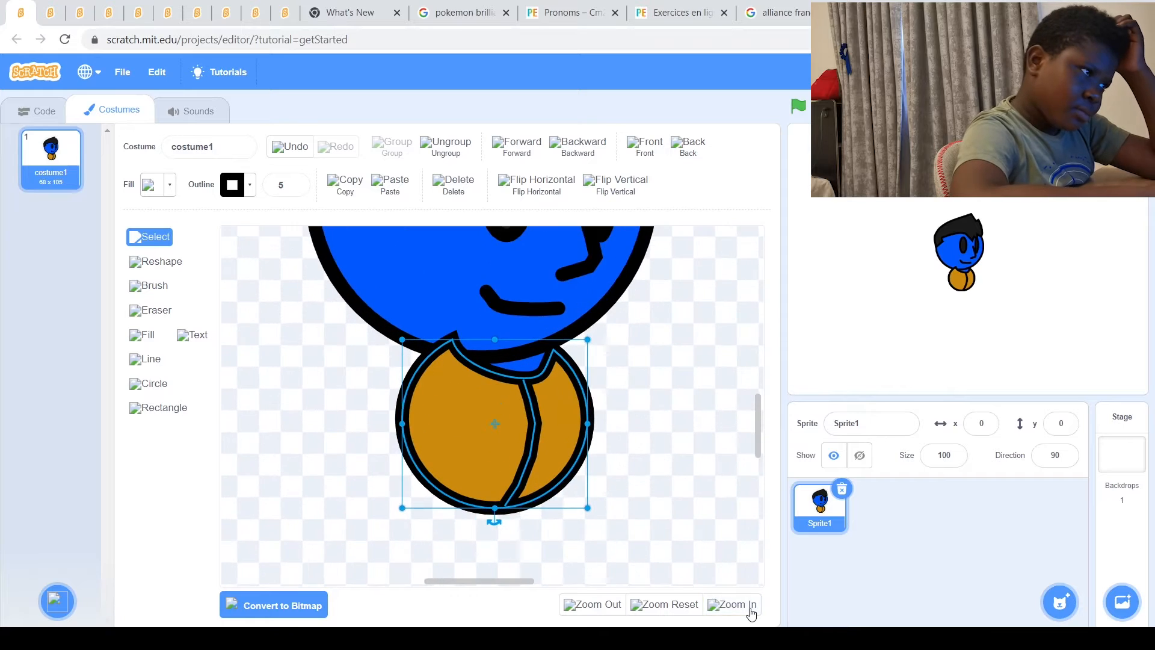
{"action": "left_click", "coordinate": [748, 607]}
{"action": "left_click", "coordinate": [673, 408]}
{"action": "left_click", "coordinate": [554, 436]}
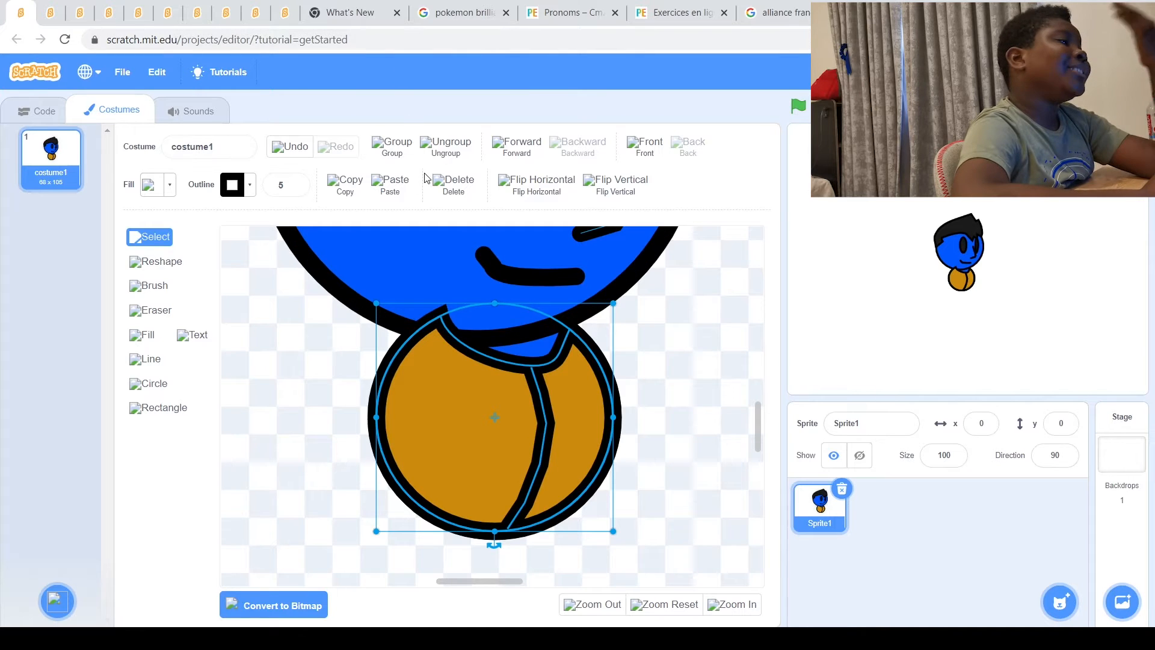
{"action": "left_click", "coordinate": [388, 146]}
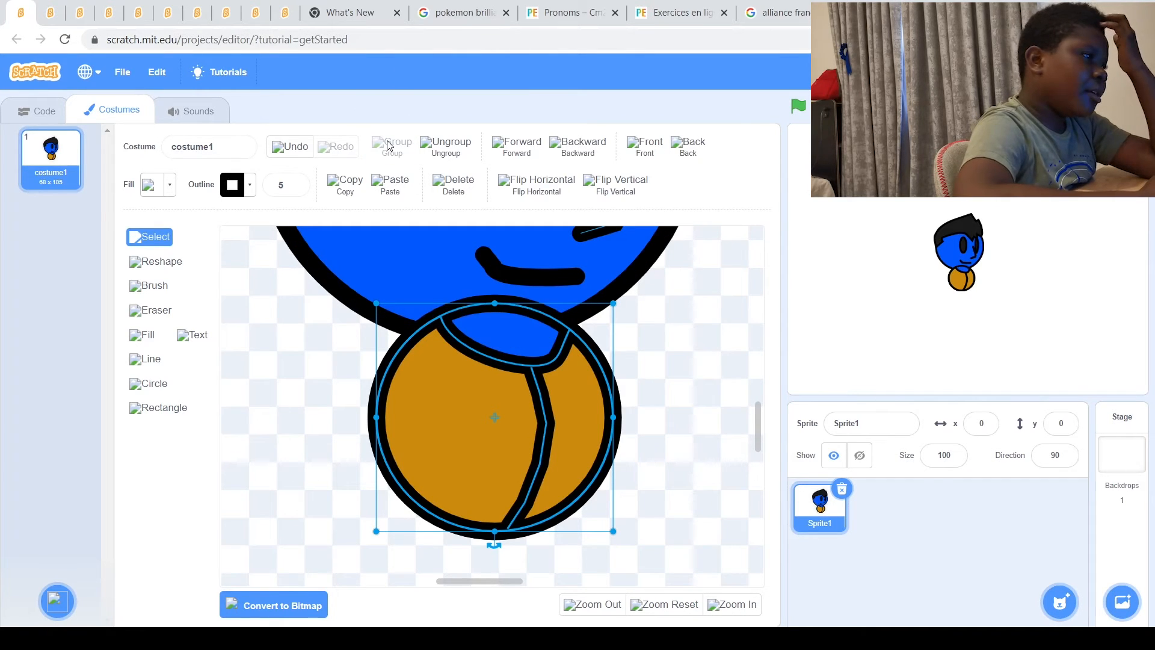
{"action": "left_click", "coordinate": [688, 145]}
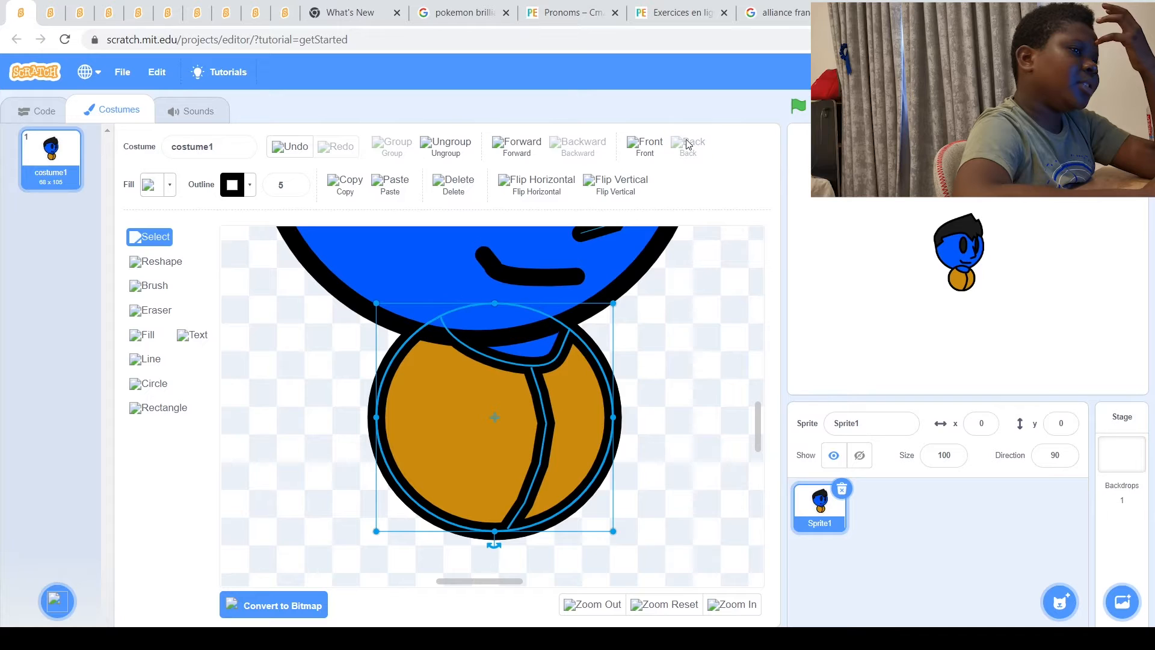
{"action": "left_click", "coordinate": [716, 246]}
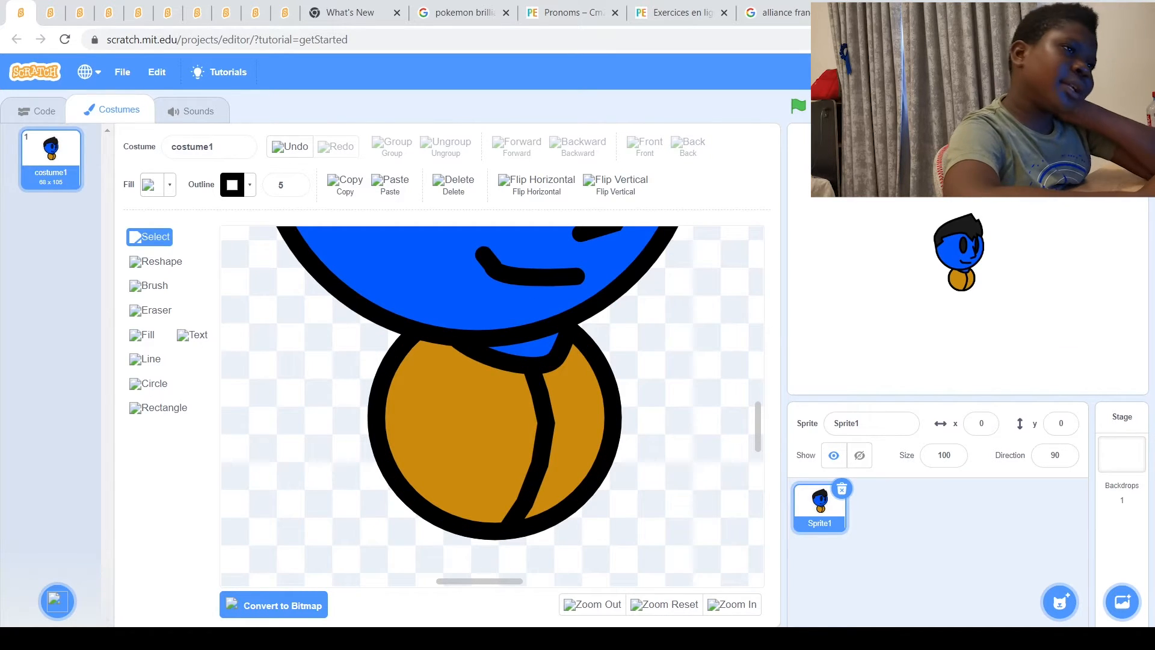
Preview the character on the full-screen stage and return to the costume editor
{"action": "left_click", "coordinate": [1137, 106]}
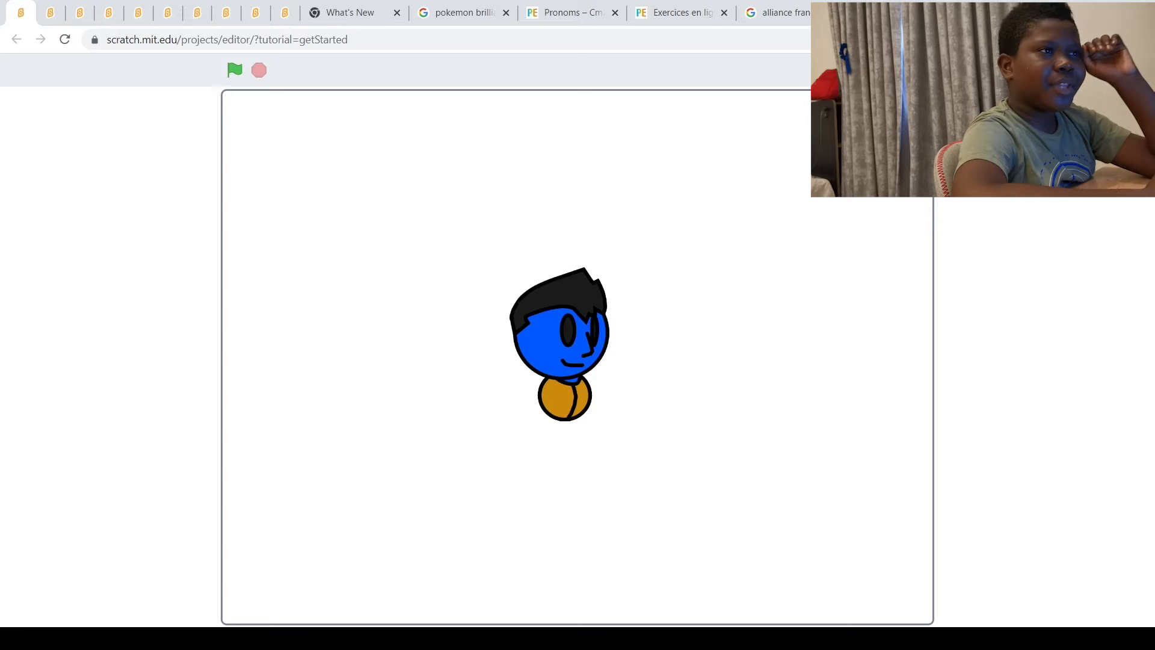
{"action": "left_click", "coordinate": [921, 70]}
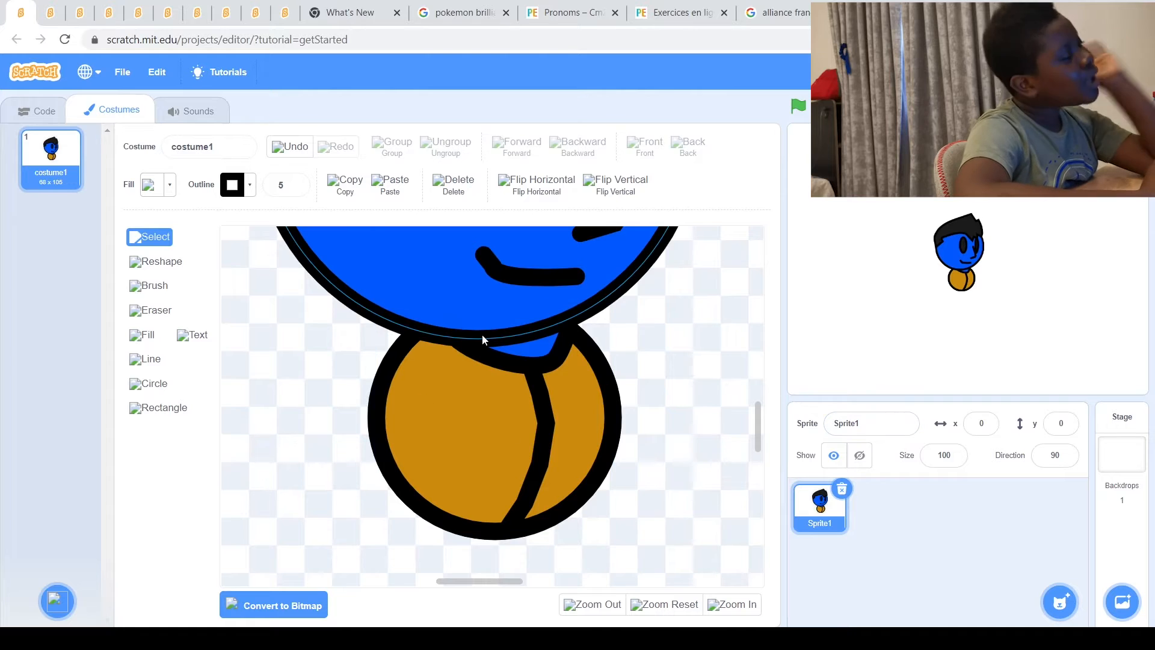
Duplicate the body group and place the copy on the empty canvas to the left of the character
{"action": "left_click", "coordinate": [500, 370]}
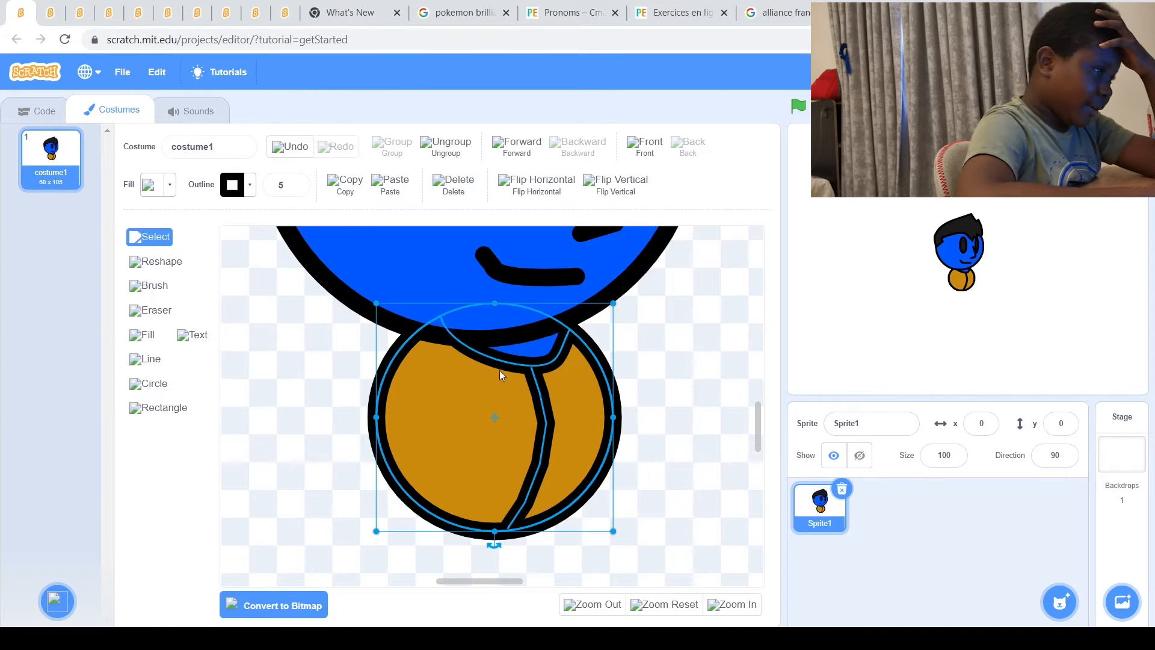
{"action": "left_click", "coordinate": [355, 185]}
{"action": "left_click", "coordinate": [390, 186]}
{"action": "left_click_drag", "start_coordinate": [630, 460], "coordinate": [367, 461]}
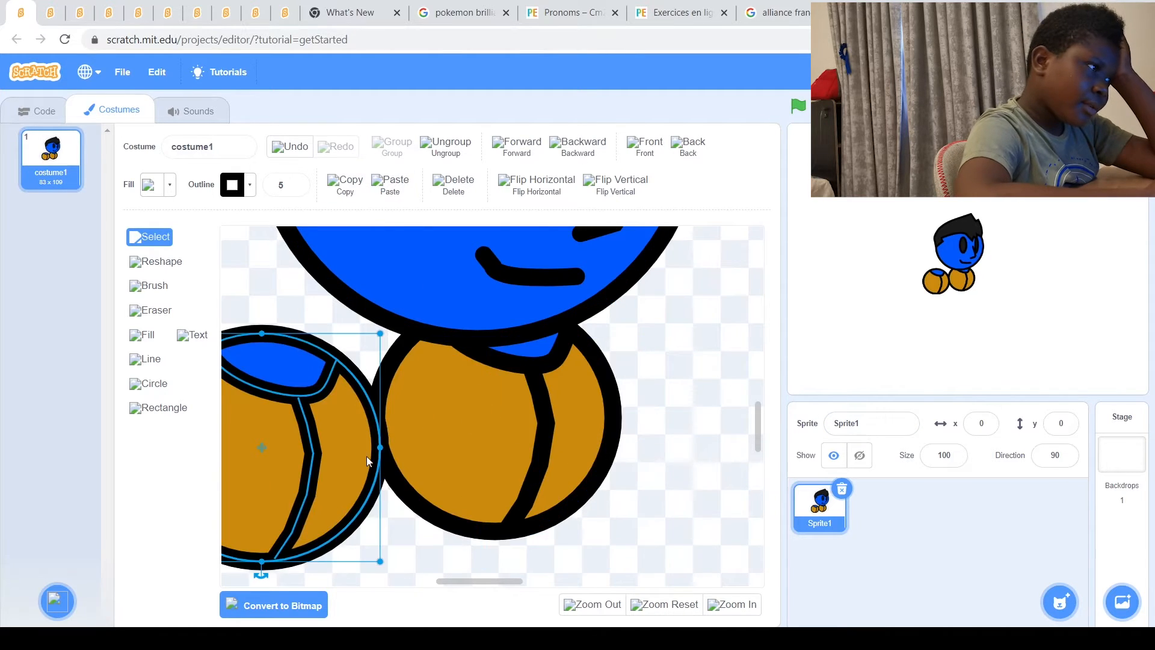
{"action": "scroll", "coordinate": [368, 461], "scroll_direction": "left", "scroll_amount": 7}
{"action": "left_click_drag", "start_coordinate": [708, 448], "coordinate": [497, 418]}
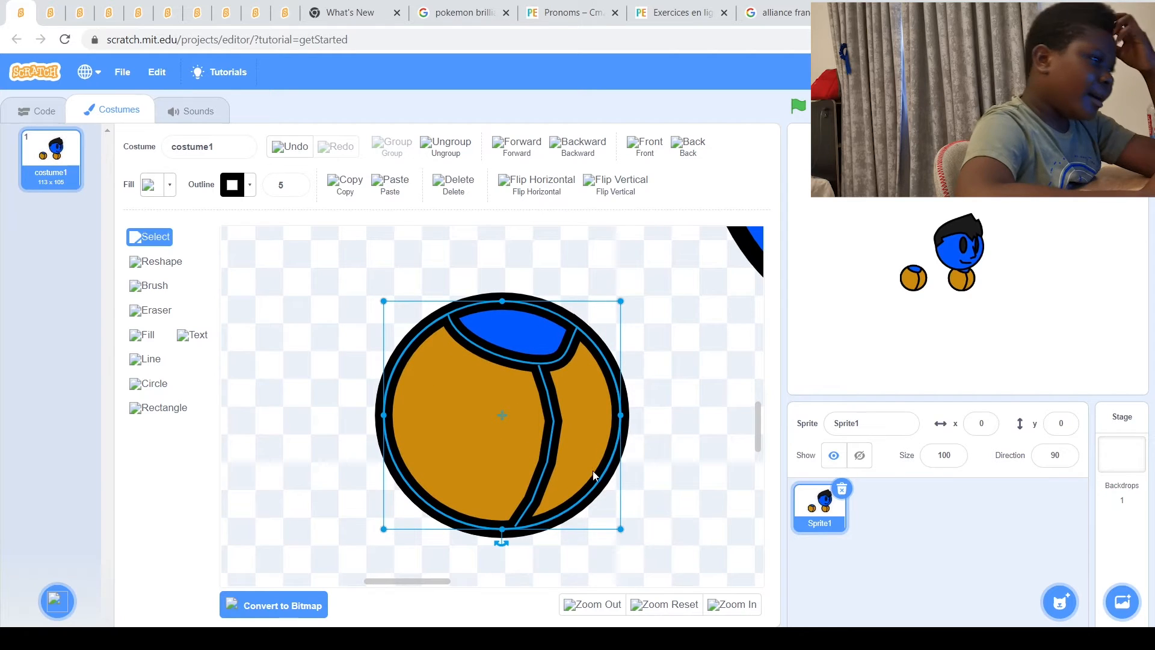
{"action": "left_click", "coordinate": [637, 459]}
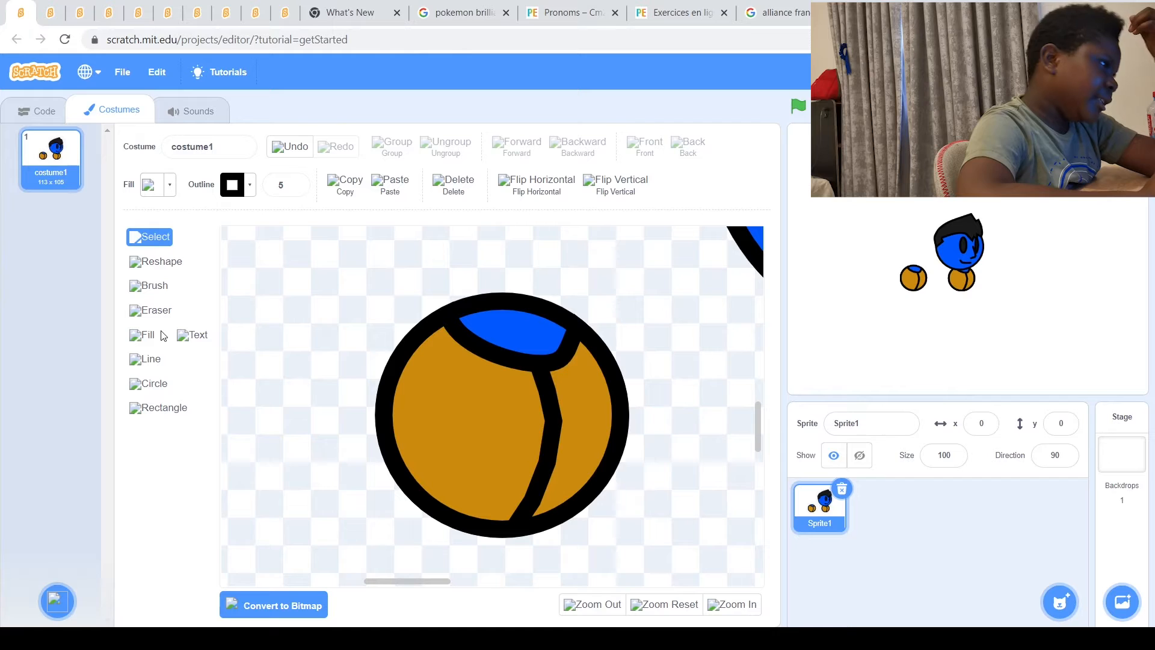
Paint three purple dots as buttons along the left side of the copied body's curved line with the size 10 brush
{"action": "left_click", "coordinate": [155, 285]}
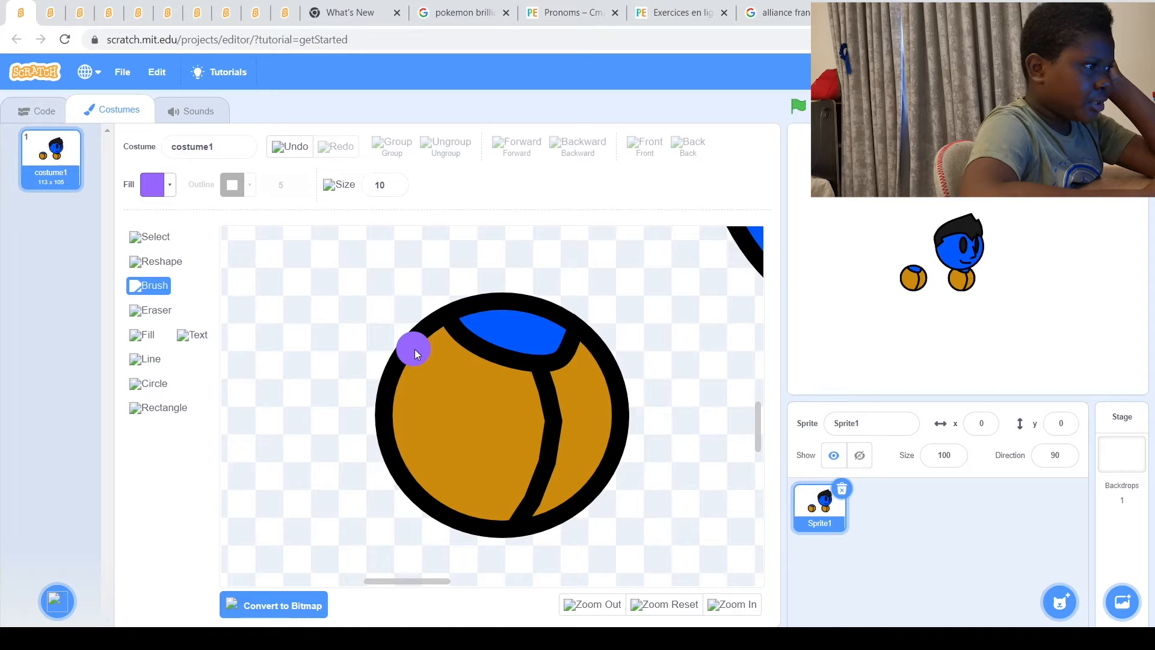
{"action": "left_click", "coordinate": [507, 396]}
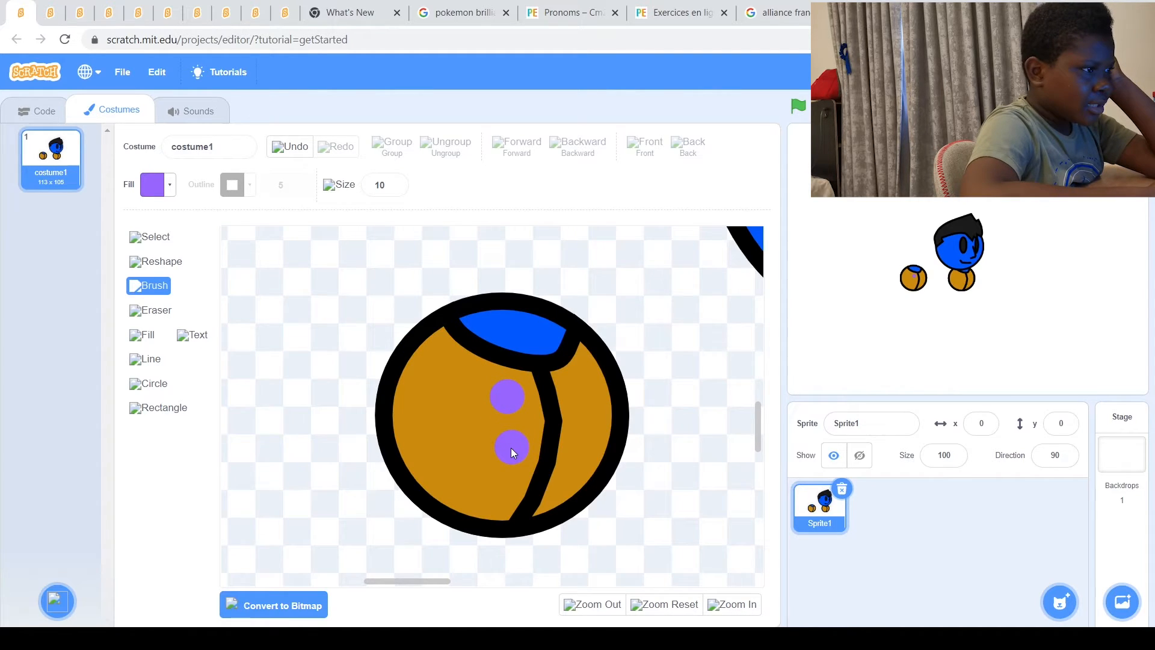
{"action": "left_click", "coordinate": [511, 448]}
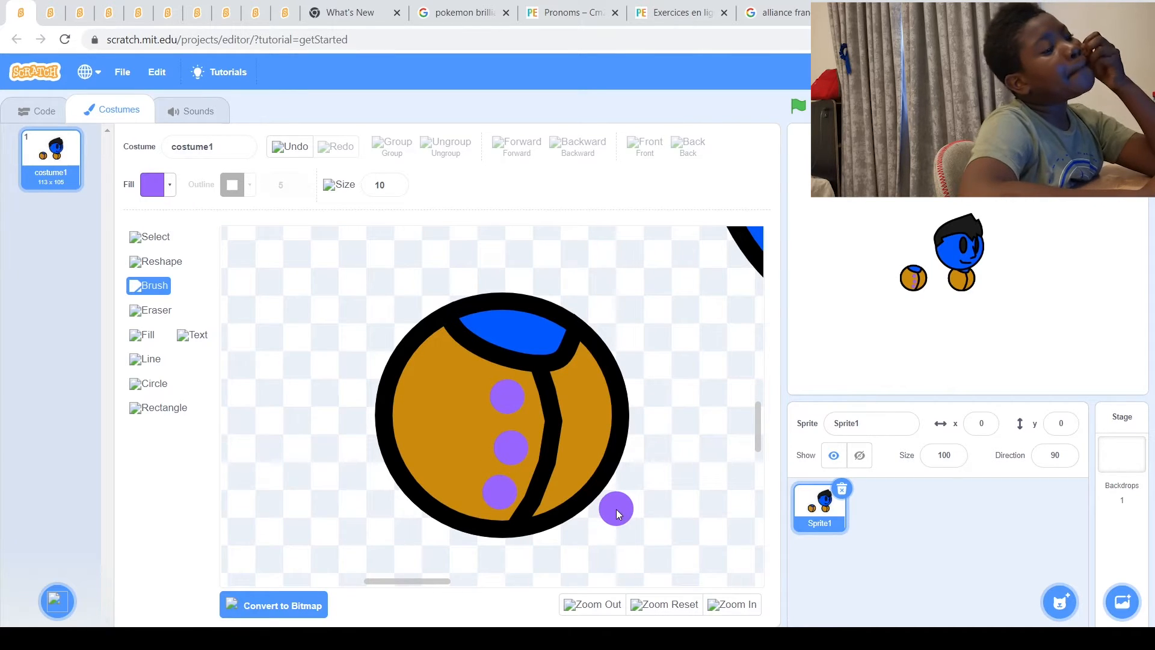
Nudge the three purple buttons so they follow the copied body's curved line, shifting the middle one slightly up
{"action": "left_click", "coordinate": [151, 238]}
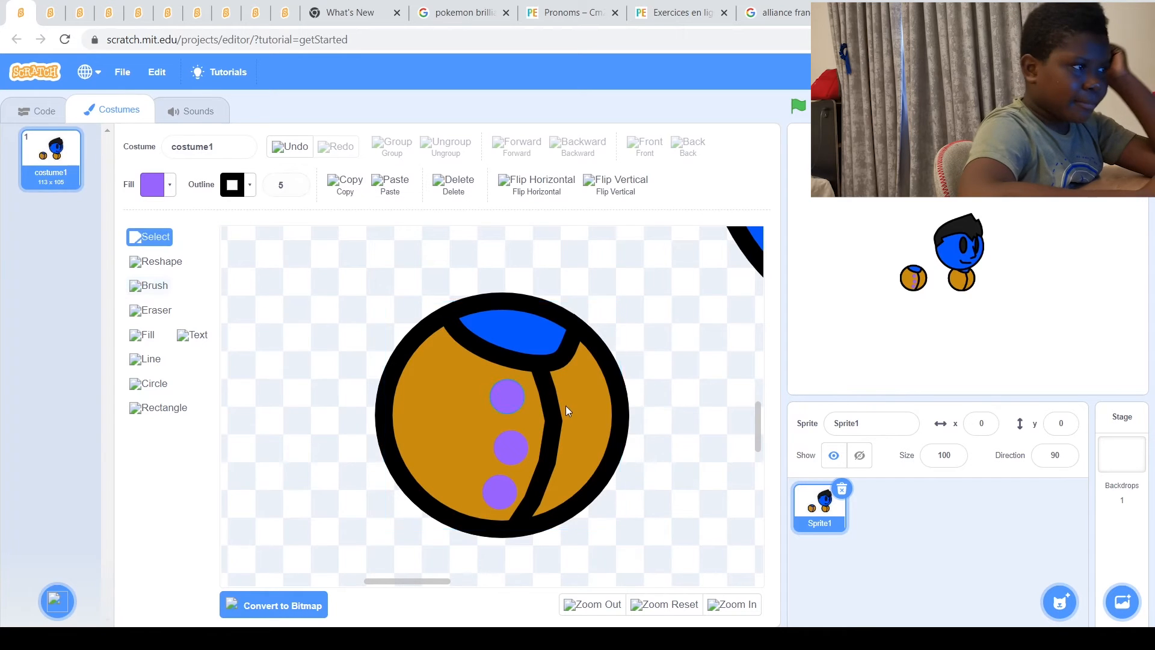
{"action": "left_click", "coordinate": [516, 401]}
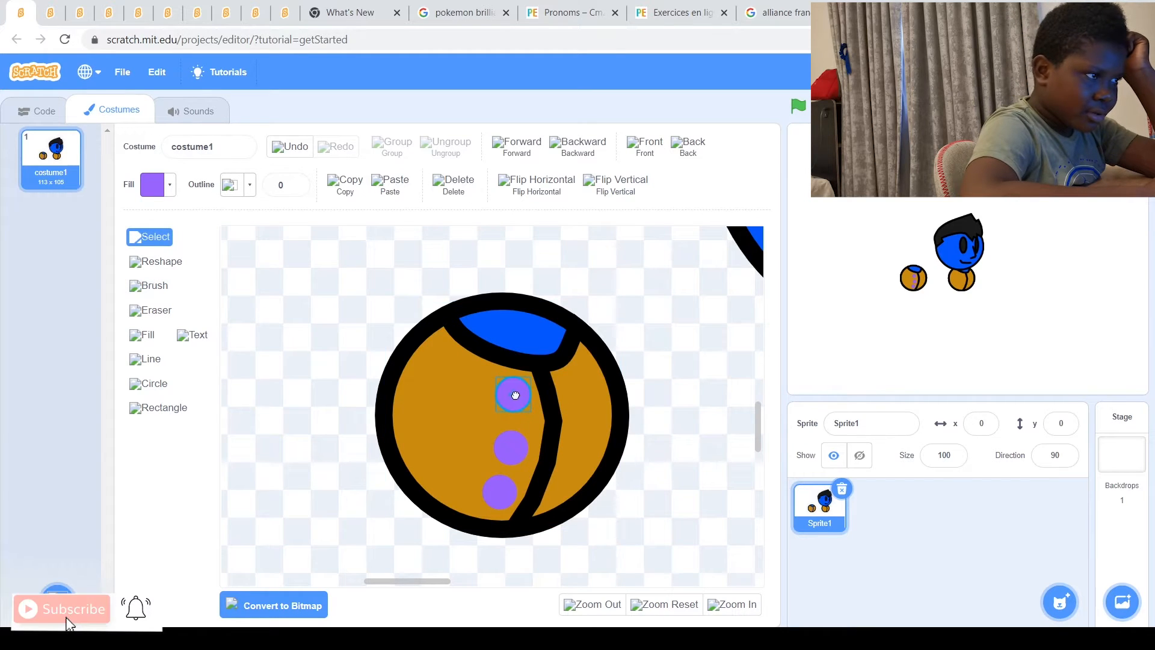
{"action": "left_click", "coordinate": [509, 450]}
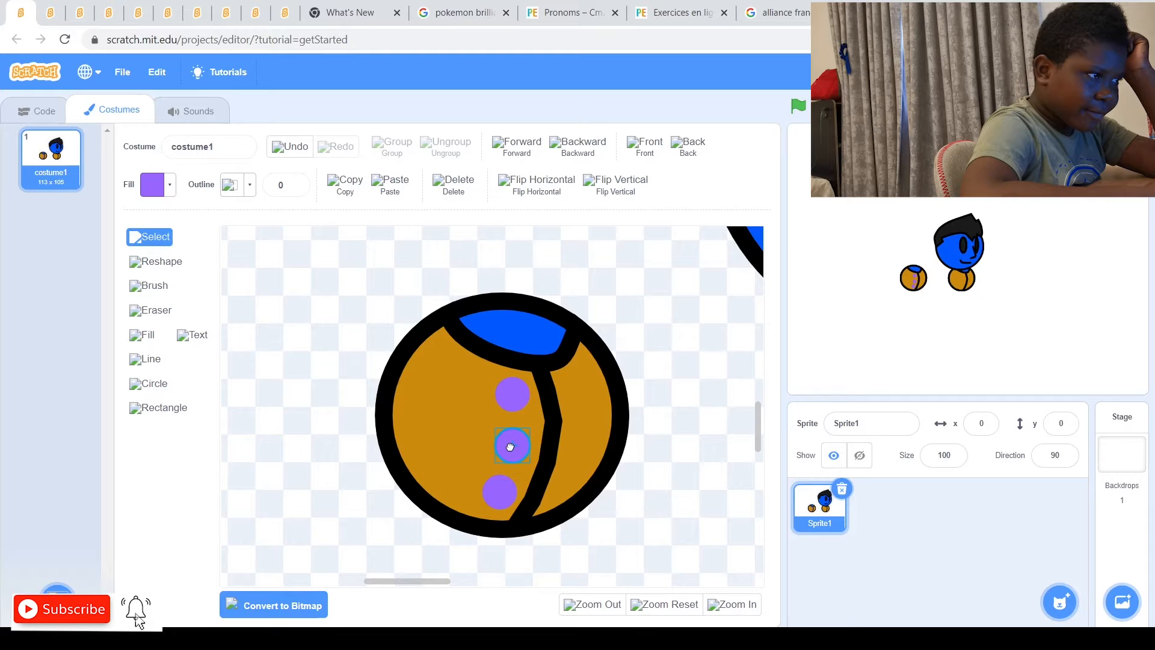
{"action": "left_click", "coordinate": [499, 487]}
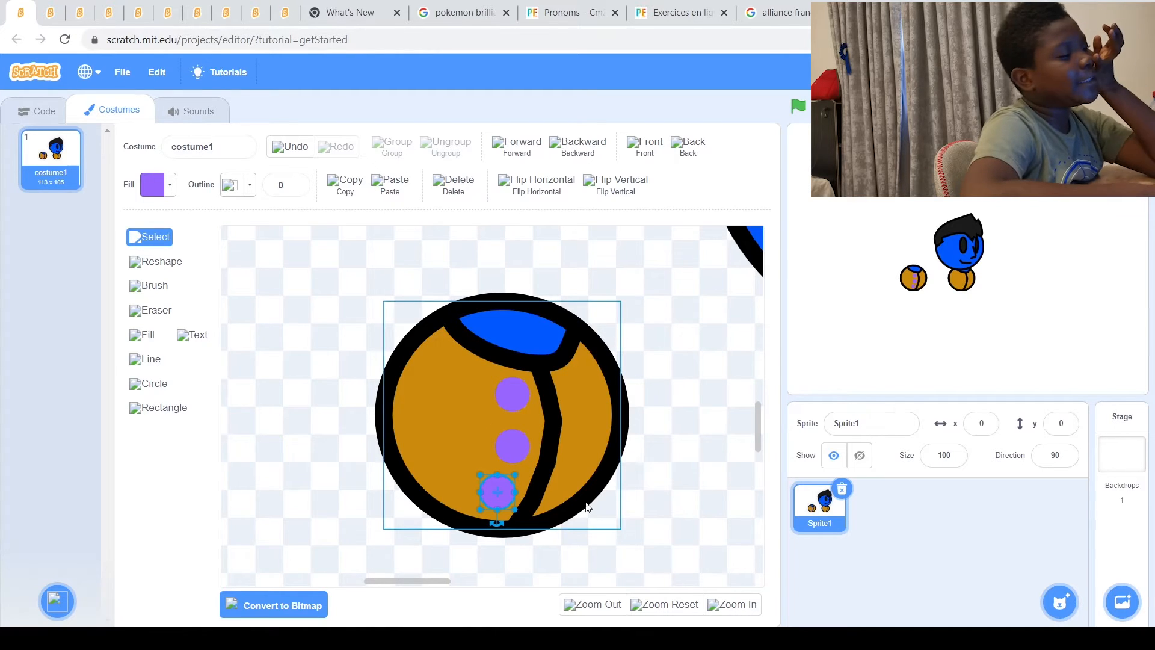
{"action": "mouse_move", "coordinate": [518, 449]}
{"action": "left_mouse_down"}
{"action": "mouse_move", "coordinate": [616, 452]}
{"action": "mouse_move", "coordinate": [590, 439]}
{"action": "mouse_move", "coordinate": [517, 443]}
{"action": "left_mouse_up"}
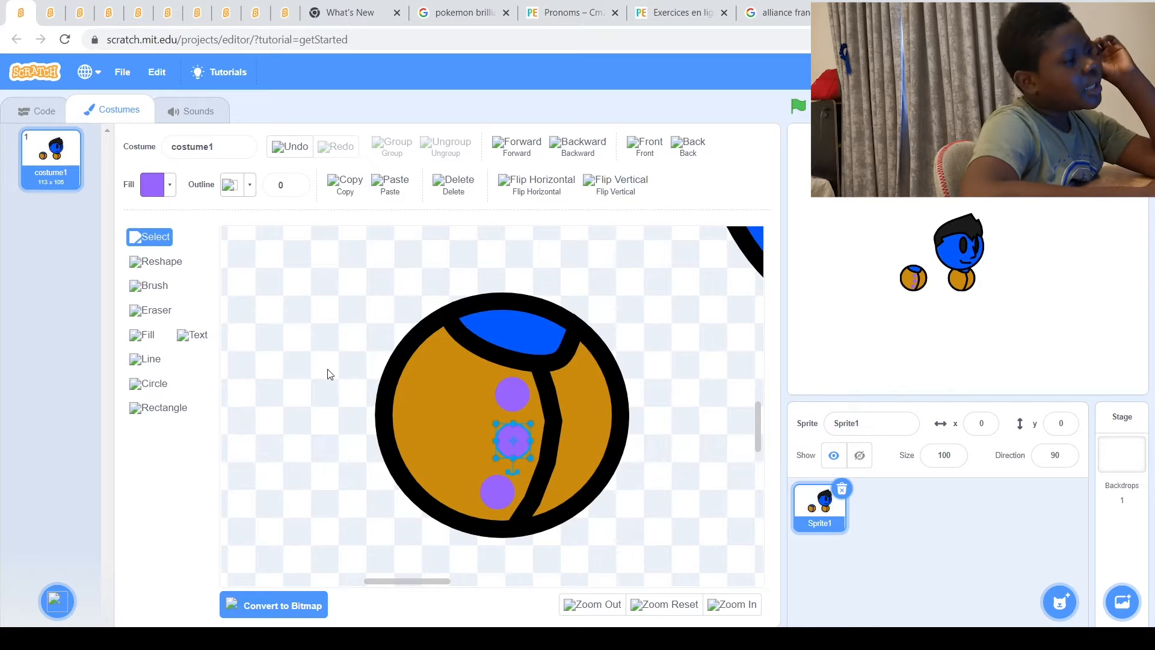
Reshape the vertical line on the copied body so that its angular bends become a smooth curve
{"action": "left_click", "coordinate": [175, 261]}
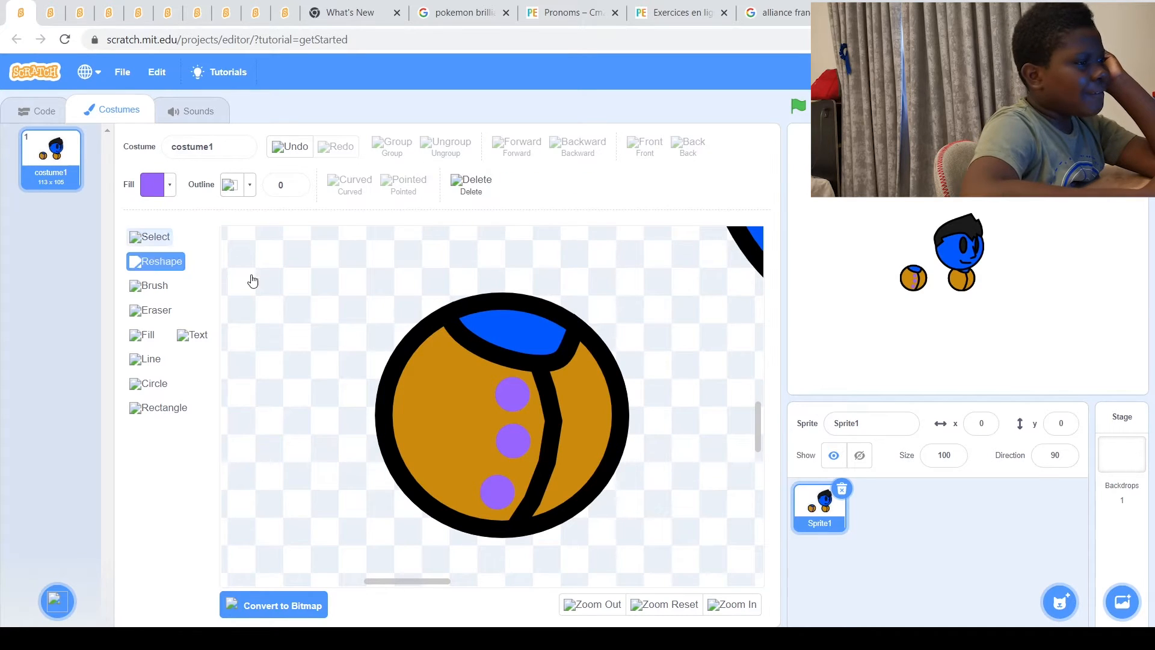
{"action": "left_click", "coordinate": [550, 432]}
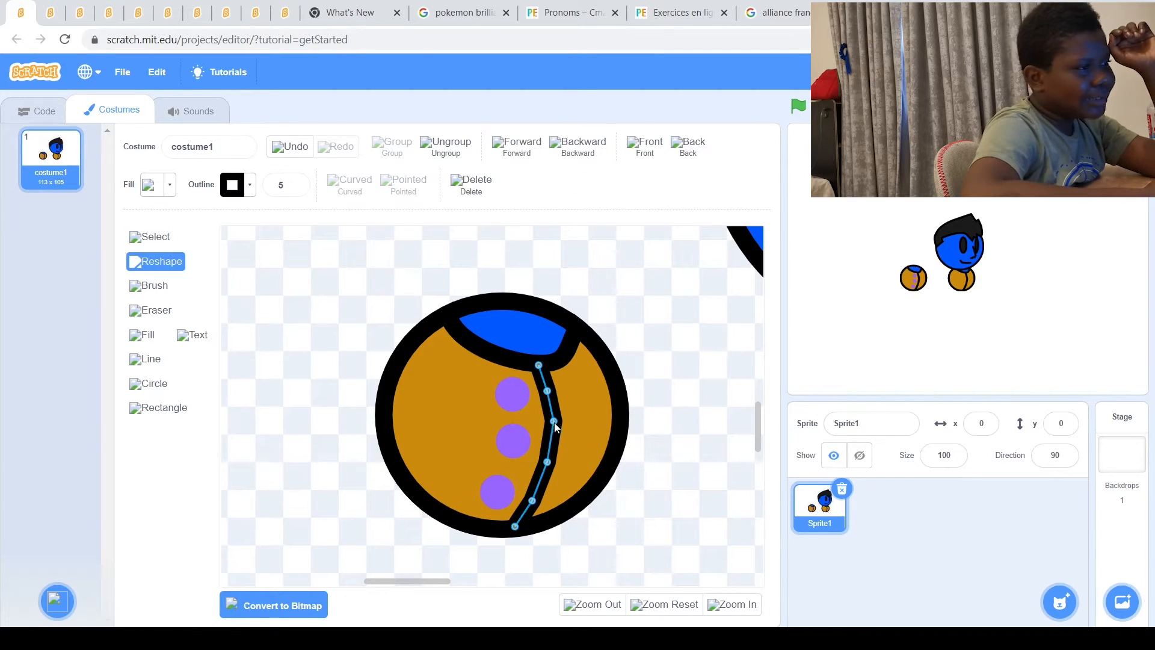
{"action": "left_click", "coordinate": [634, 275]}
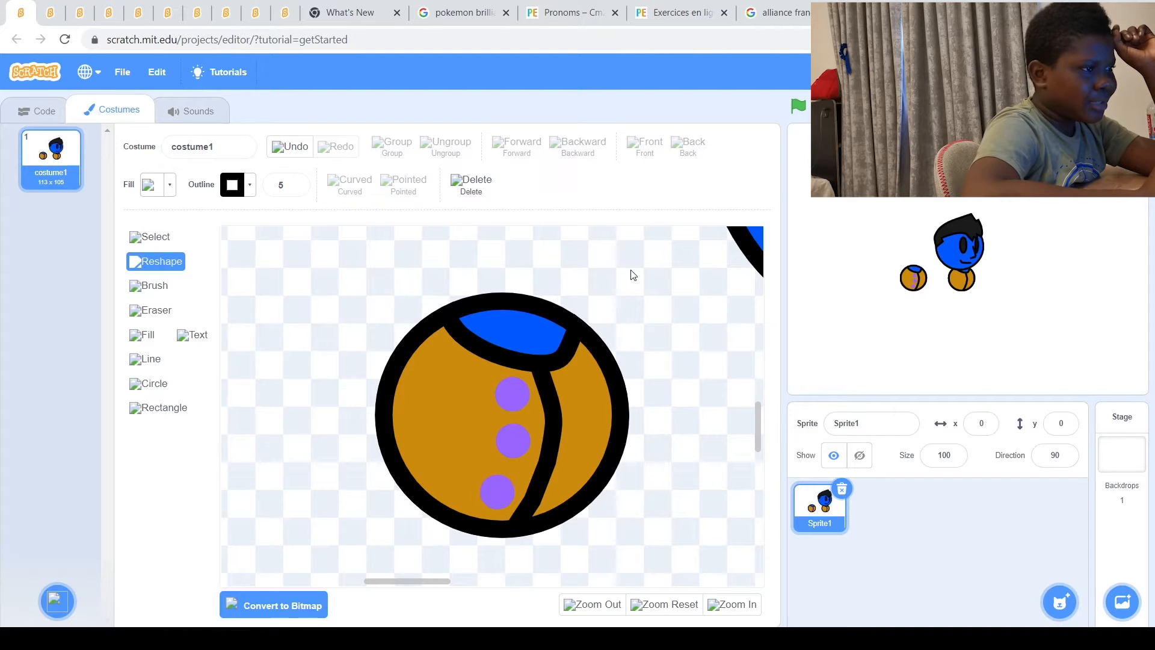
{"action": "left_click", "coordinate": [542, 480]}
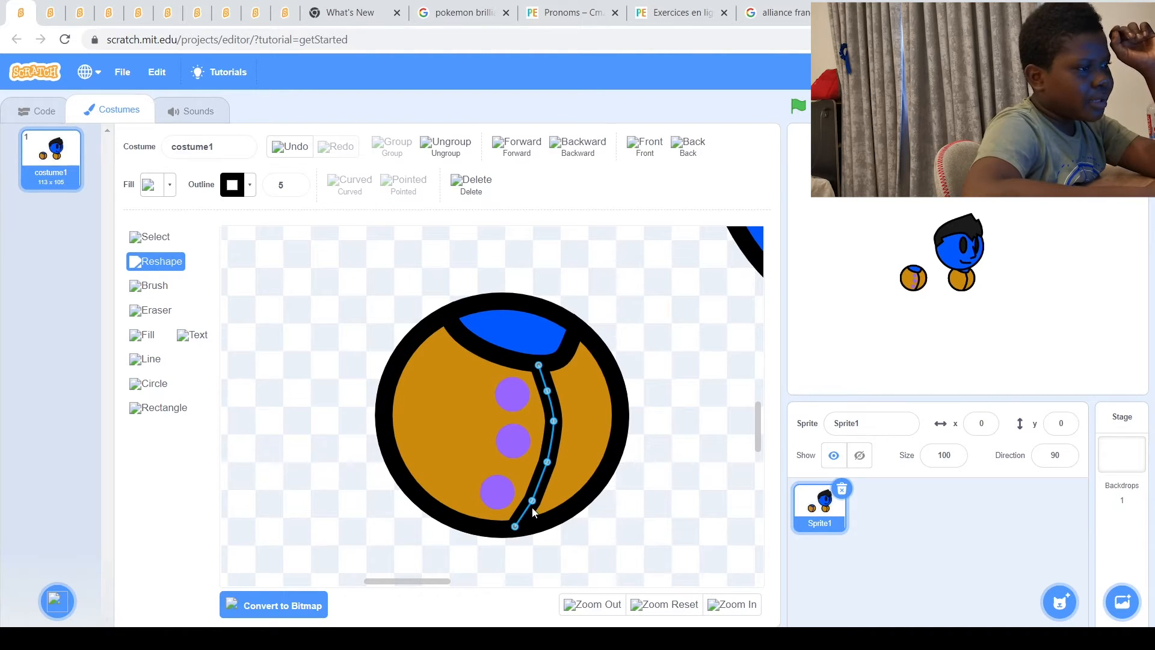
{"action": "left_click", "coordinate": [367, 337]}
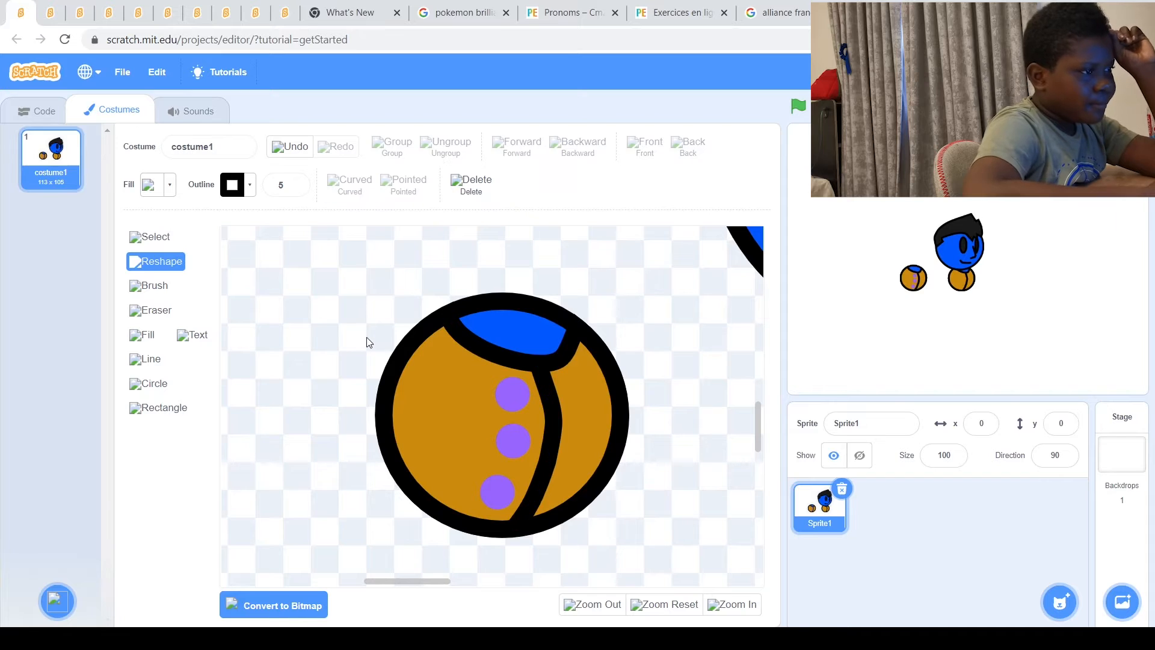
Recolour the purple buttons on the copied body light green with a fill color of 34
{"action": "left_click", "coordinate": [155, 240]}
{"action": "left_click", "coordinate": [512, 395]}
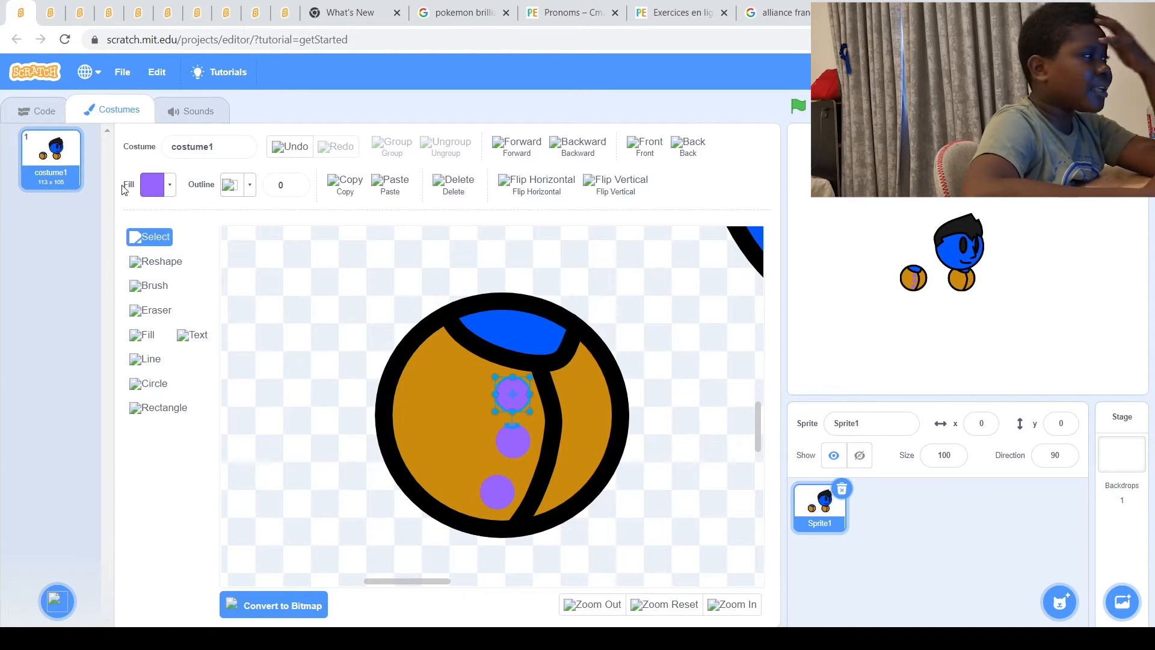
{"action": "left_click", "coordinate": [152, 185]}
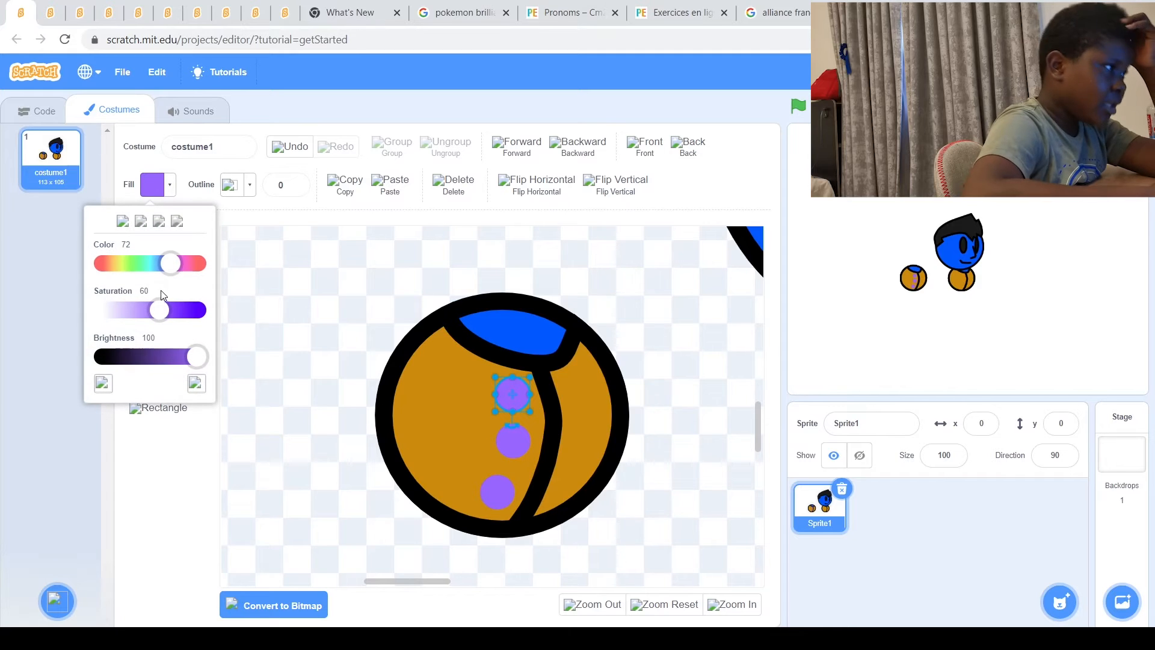
{"action": "left_click_drag", "start_coordinate": [175, 258], "coordinate": [134, 268]}
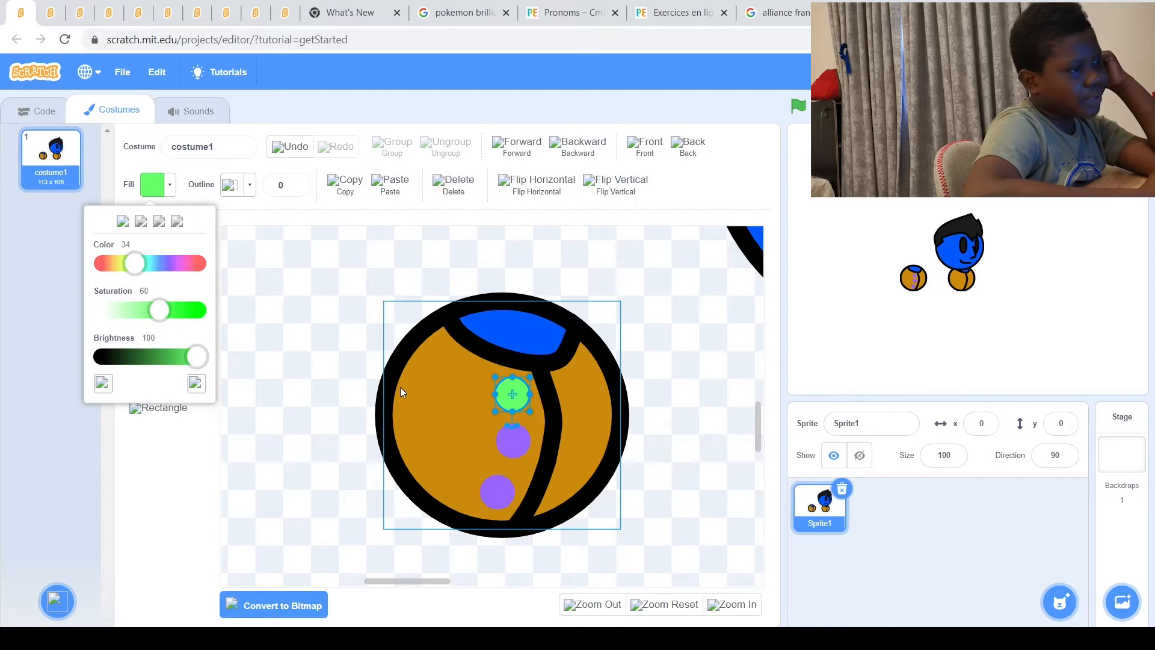
{"action": "left_click", "coordinate": [295, 348]}
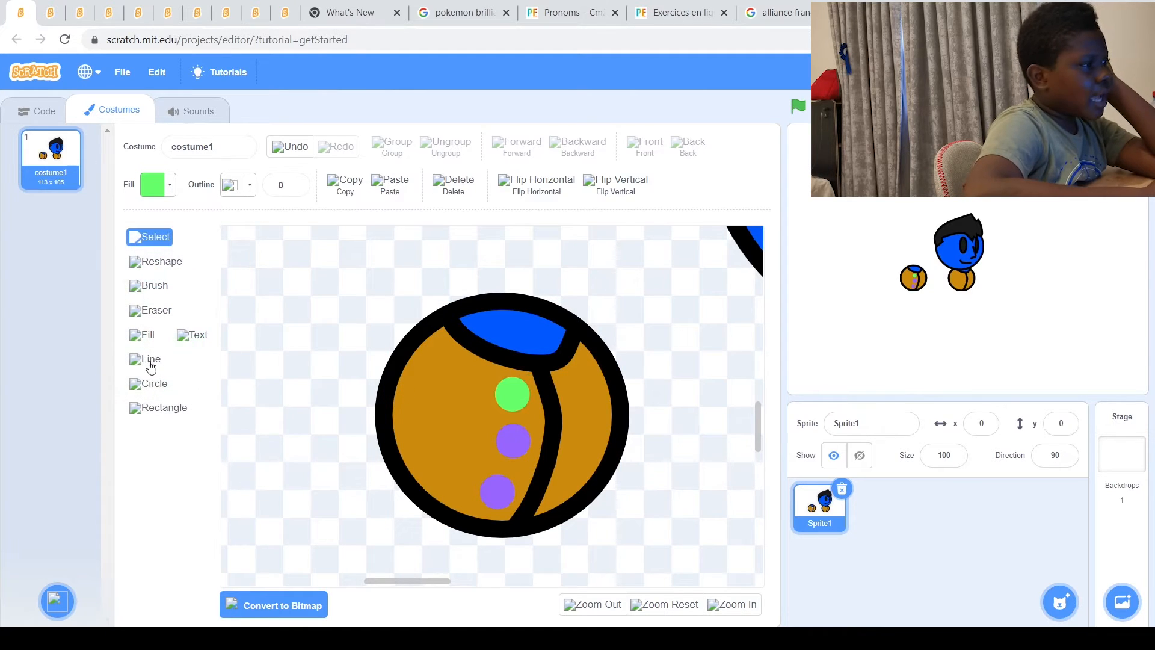
{"action": "left_click", "coordinate": [143, 334]}
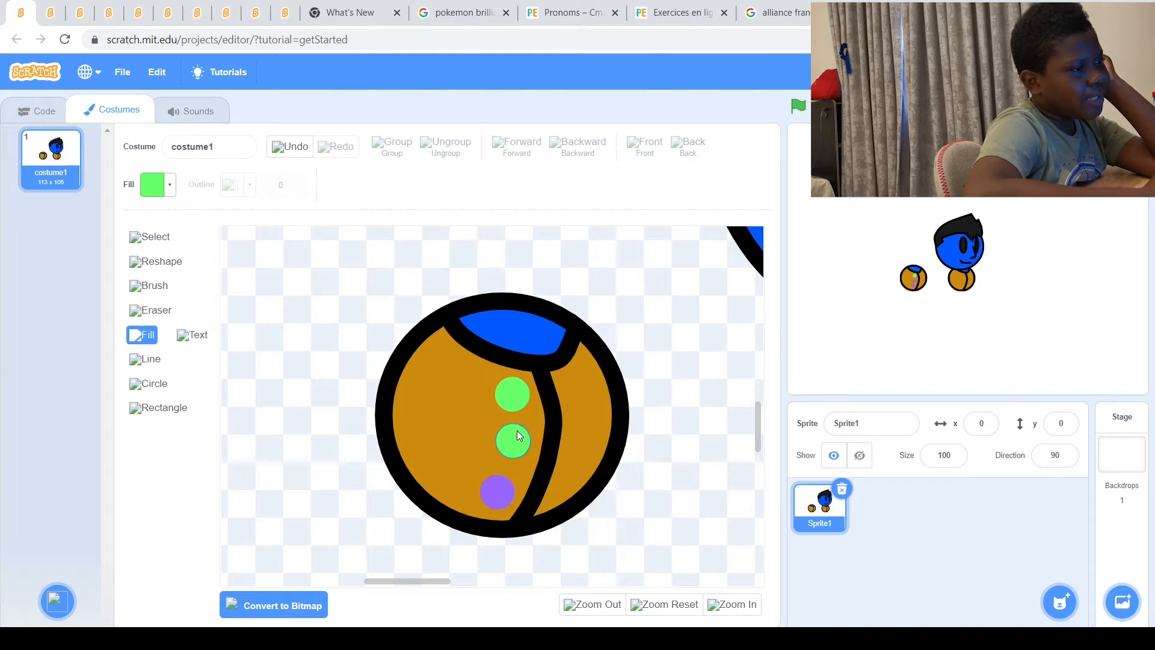
{"action": "left_click", "coordinate": [517, 448]}
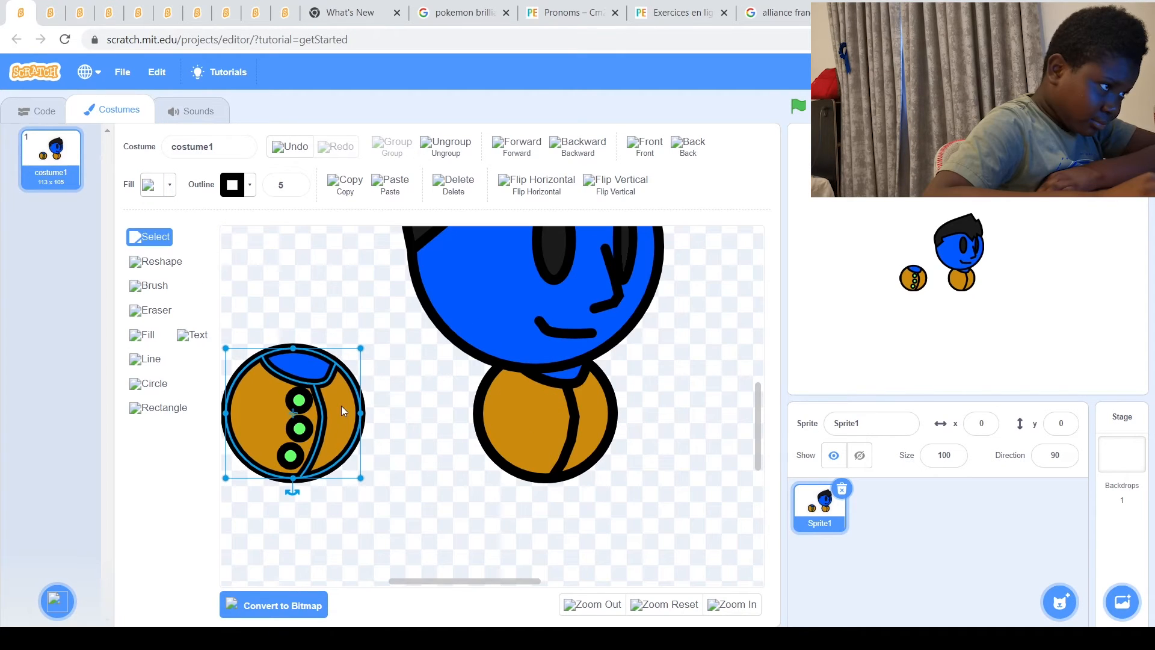
Nudge the copied body slightly up and to the right beneath its outlined buttons
{"action": "key", "text": "Right"}
{"action": "key", "text": "Right"}
{"action": "key", "text": "Up"}
{"action": "key", "text": "Up"}
{"action": "key", "text": "Left"}
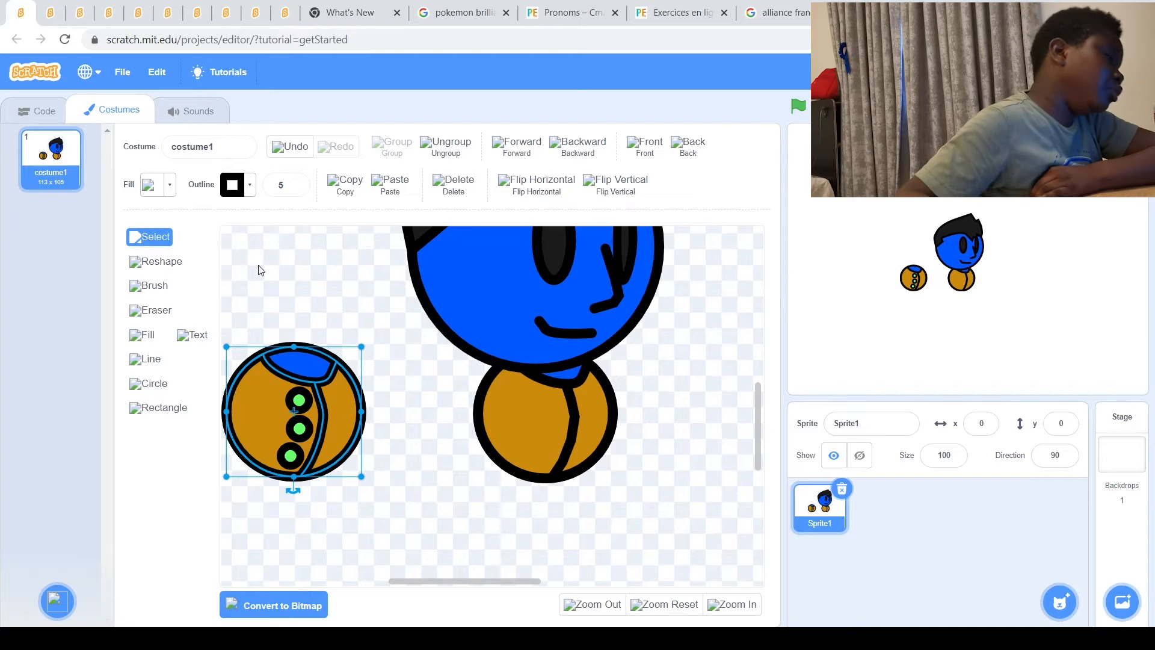
Move the copied body together with its buttons exactly over the original body below the head, nudging it slightly down
{"action": "left_click_drag", "start_coordinate": [278, 295], "coordinate": [347, 527]}
{"action": "left_click", "coordinate": [378, 257]}
{"action": "left_click_drag", "start_coordinate": [313, 419], "coordinate": [564, 419]}
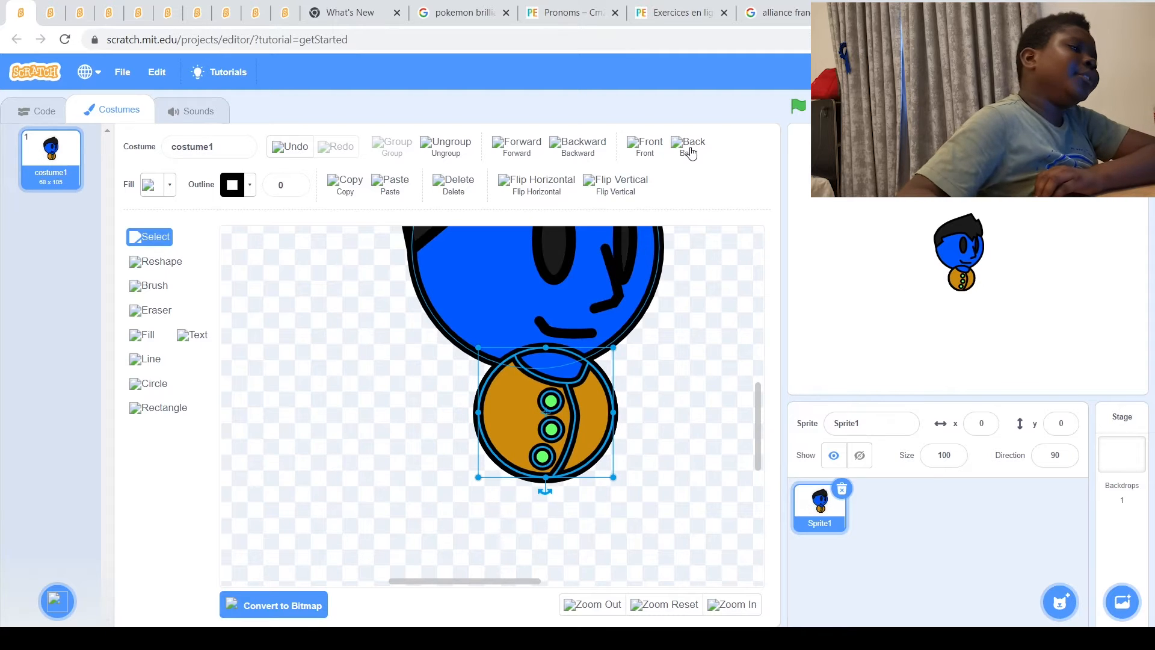
{"action": "key", "text": "Down"}
{"action": "key", "text": "Down"}
{"action": "key", "text": "Down"}
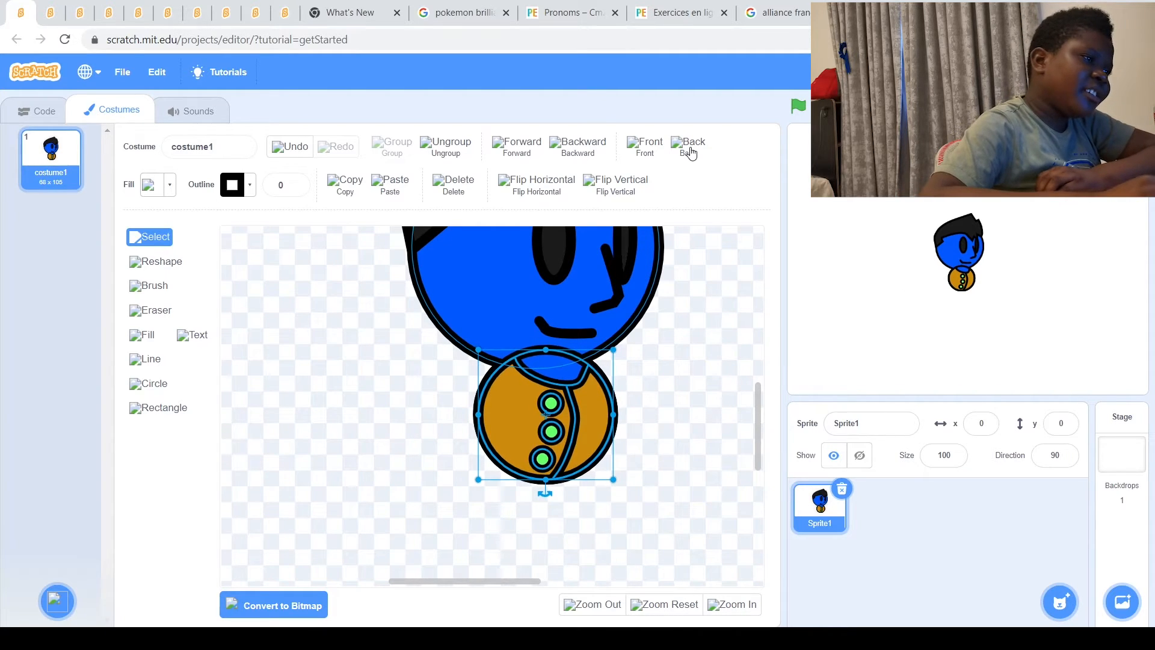
{"action": "key", "text": "Up"}
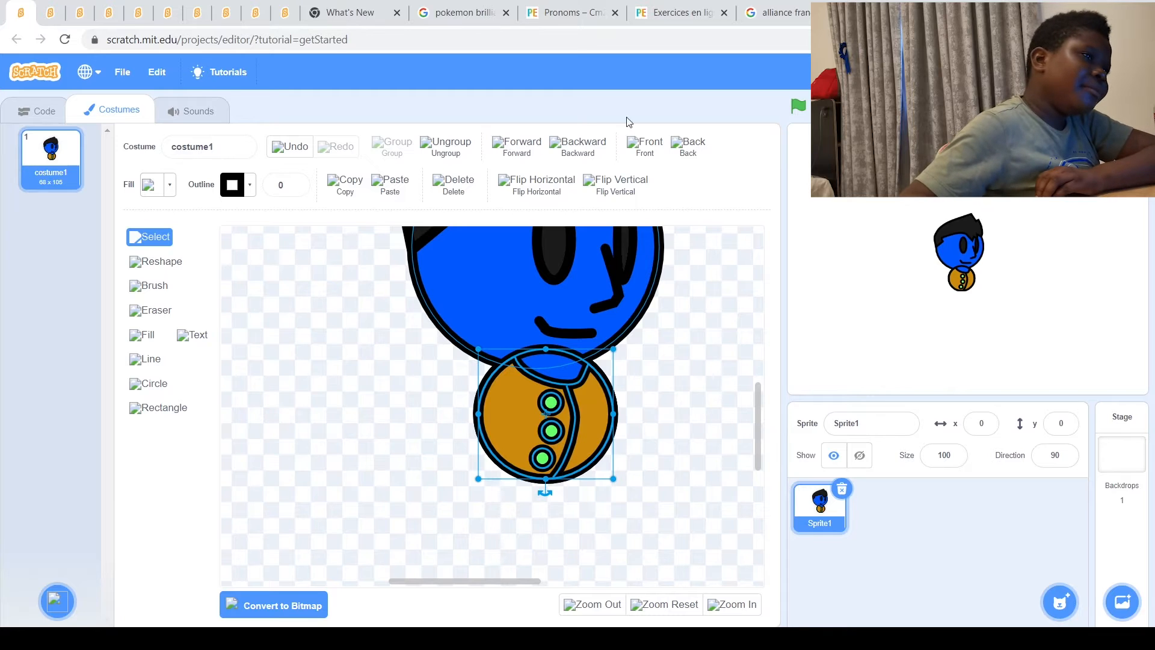
Send the buttoned body to the back and delete the plain original body covering it
{"action": "left_click", "coordinate": [689, 141]}
{"action": "left_click", "coordinate": [752, 385]}
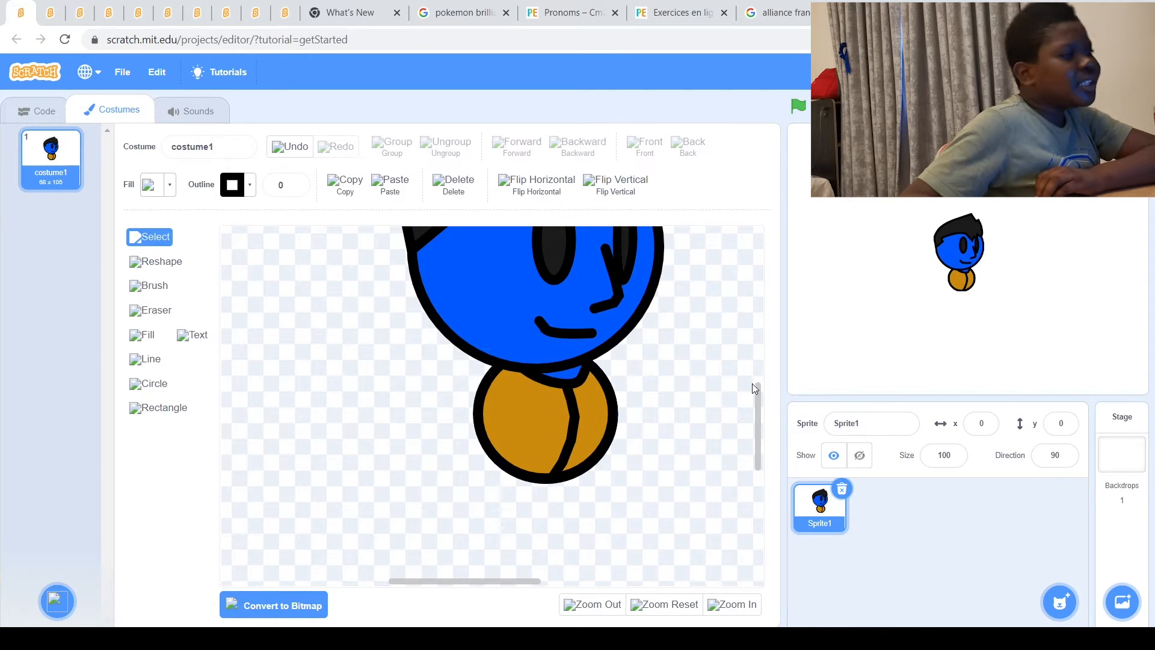
{"action": "left_click", "coordinate": [610, 416]}
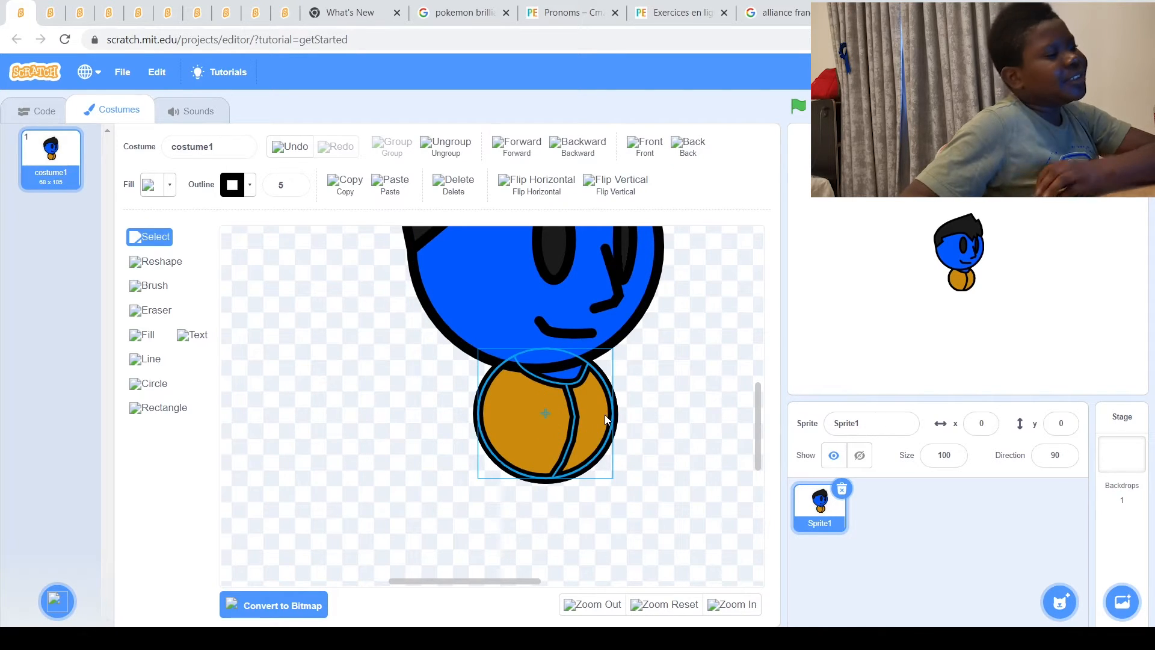
{"action": "left_click", "coordinate": [467, 188]}
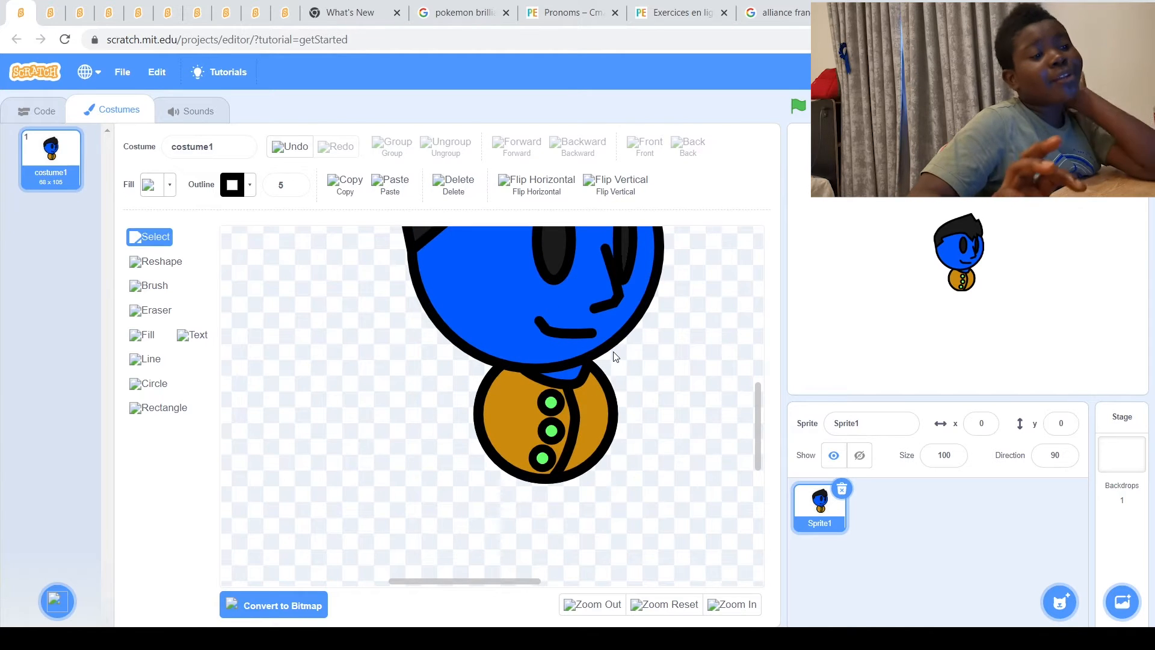
{"action": "scroll", "coordinate": [642, 348], "scroll_direction": "up", "scroll_amount": 3}
{"action": "scroll", "coordinate": [641, 349], "scroll_direction": "up", "scroll_amount": 2}
{"action": "scroll", "coordinate": [641, 349], "scroll_direction": "down", "scroll_amount": 5}
{"action": "scroll", "coordinate": [641, 349], "scroll_direction": "up", "scroll_amount": 7}
{"action": "scroll", "coordinate": [643, 349], "scroll_direction": "down", "scroll_amount": 8}
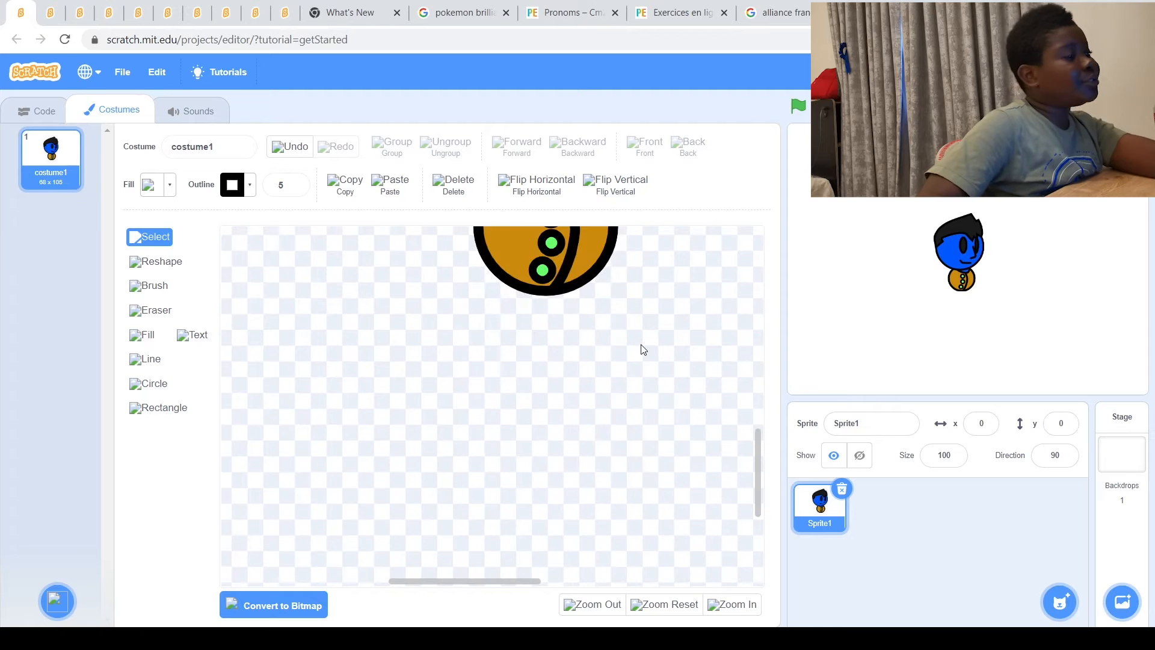
{"action": "scroll", "coordinate": [644, 334], "scroll_direction": "up", "scroll_amount": 3}
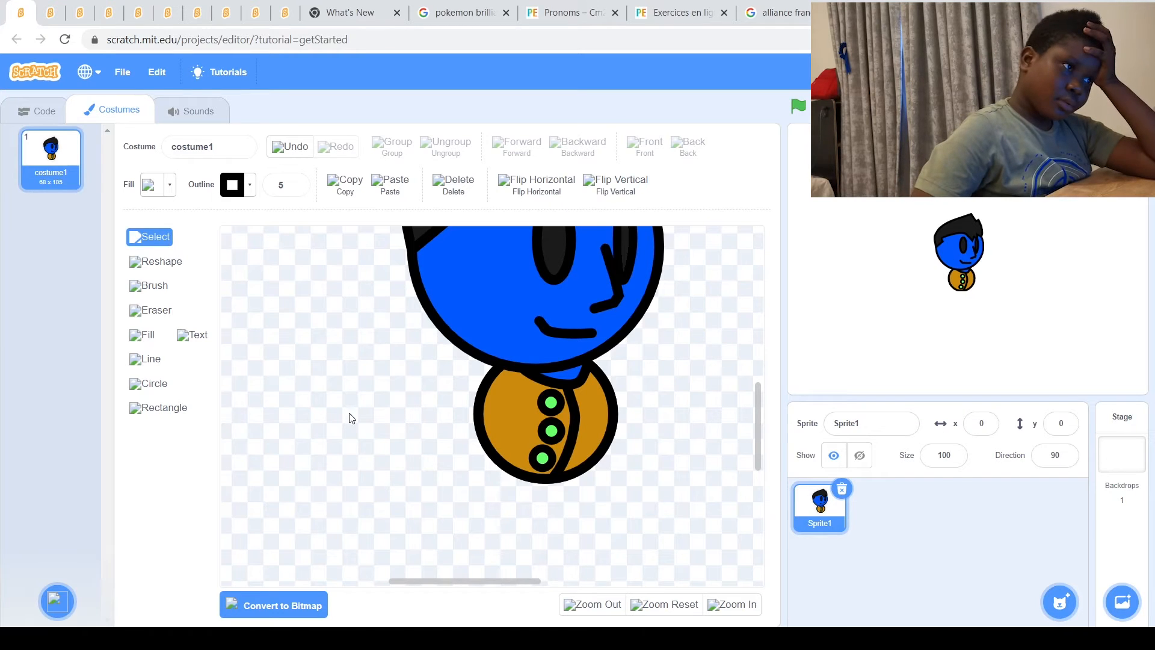
{"action": "scroll", "coordinate": [513, 411], "scroll_direction": "down", "scroll_amount": 3}
{"action": "scroll", "coordinate": [514, 411], "scroll_direction": "up", "scroll_amount": 3}
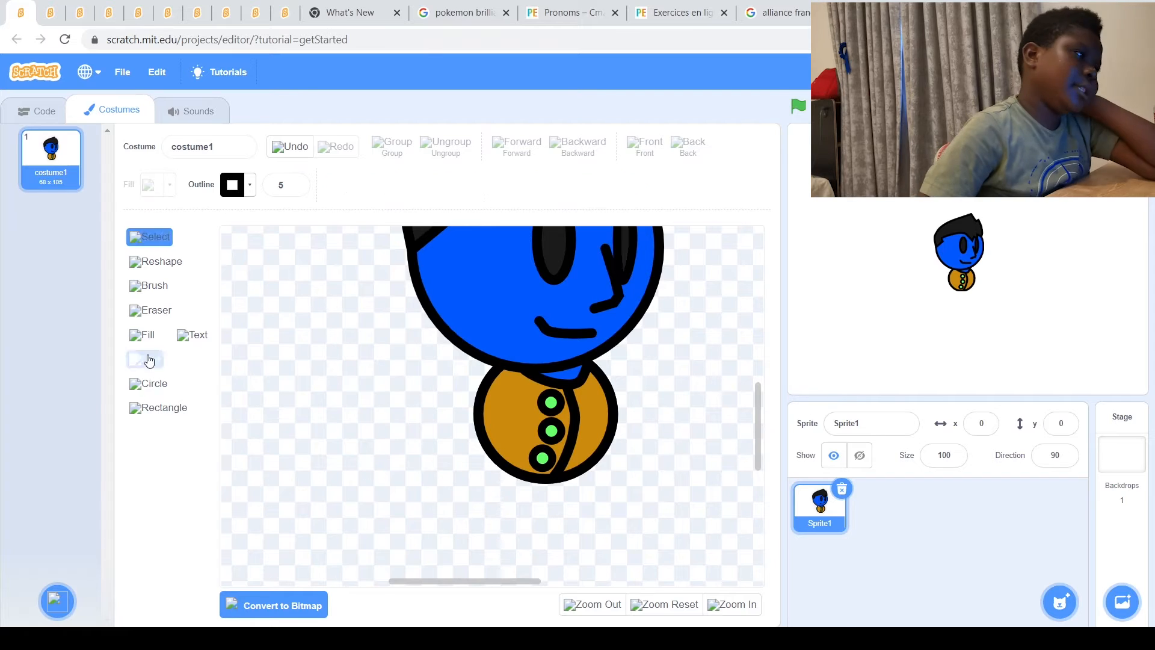
Draw a U-shaped black trouser-leg outline with the Line tool below the body and adjust its position and width
{"action": "left_click", "coordinate": [145, 360]}
{"action": "scroll", "coordinate": [670, 459], "scroll_direction": "down", "scroll_amount": 3}
{"action": "mouse_move", "coordinate": [490, 355]}
{"action": "left_mouse_down"}
{"action": "mouse_move", "coordinate": [487, 446]}
{"action": "mouse_move", "coordinate": [572, 444]}
{"action": "left_mouse_up"}
{"action": "left_click_drag", "start_coordinate": [571, 444], "coordinate": [575, 411]}
{"action": "left_click", "coordinate": [150, 237]}
{"action": "left_click_drag", "start_coordinate": [486, 407], "coordinate": [498, 412]}
{"action": "left_click_drag", "start_coordinate": [584, 412], "coordinate": [579, 412]}
{"action": "left_click_drag", "start_coordinate": [535, 455], "coordinate": [536, 476]}
{"action": "left_click_drag", "start_coordinate": [494, 415], "coordinate": [497, 415]}
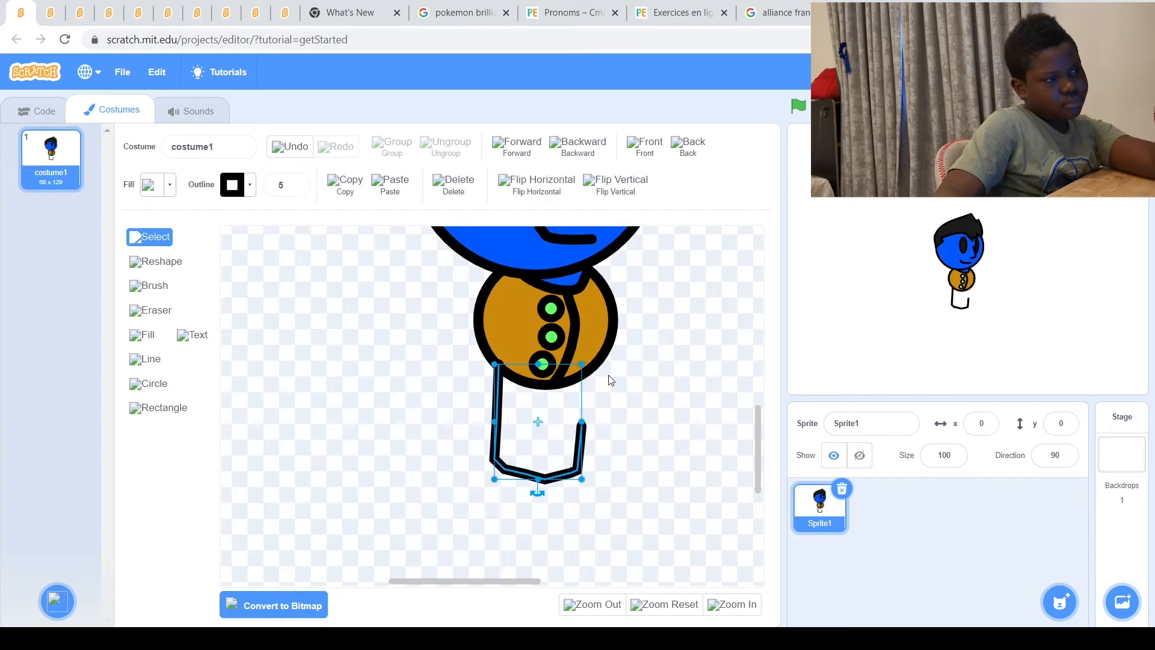
Reshape the right side of the trouser-leg outline so that its open end reaches up towards the body
{"action": "left_click", "coordinate": [158, 266]}
{"action": "left_click_drag", "start_coordinate": [584, 426], "coordinate": [584, 397]}
{"action": "left_click_drag", "start_coordinate": [580, 459], "coordinate": [582, 442]}
{"action": "left_click_drag", "start_coordinate": [584, 399], "coordinate": [578, 400]}
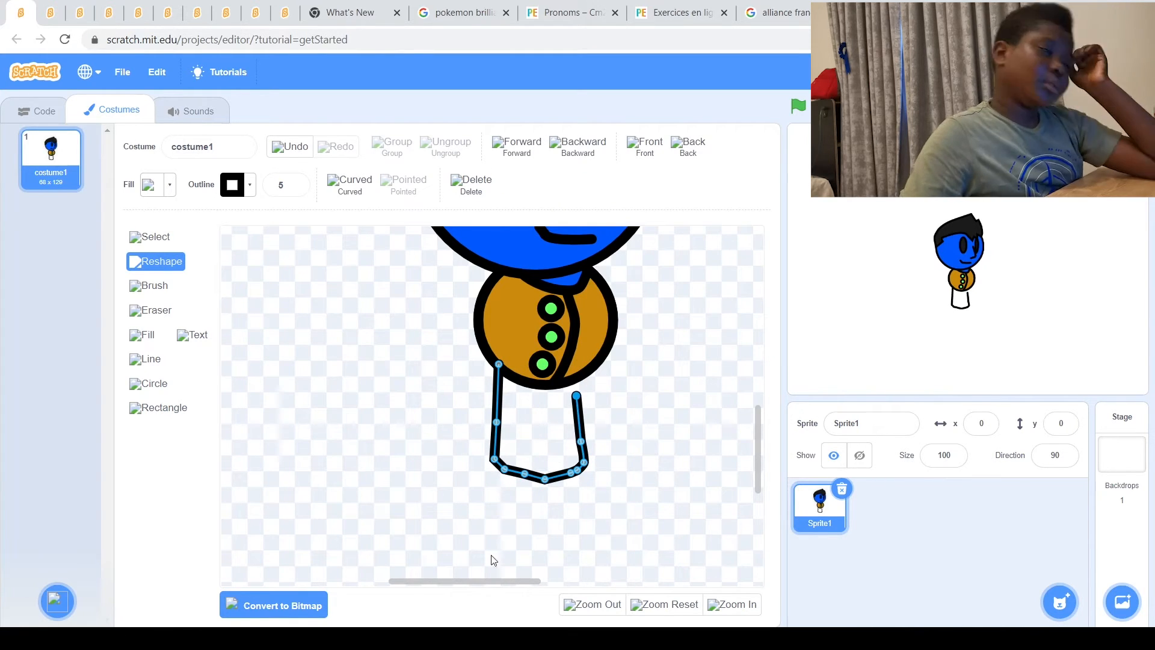
Remove the lowest middle point of the trouser-leg outline to flatten its bottom edge
{"action": "left_click", "coordinate": [294, 330]}
{"action": "left_click", "coordinate": [142, 241]}
{"action": "left_click", "coordinate": [166, 264]}
{"action": "left_click", "coordinate": [546, 478]}
{"action": "left_click", "coordinate": [545, 480]}
{"action": "left_click", "coordinate": [355, 194]}
{"action": "left_click", "coordinate": [415, 355]}
{"action": "double_click", "coordinate": [546, 479]}
{"action": "left_click", "coordinate": [338, 420]}
{"action": "left_click", "coordinate": [150, 238]}
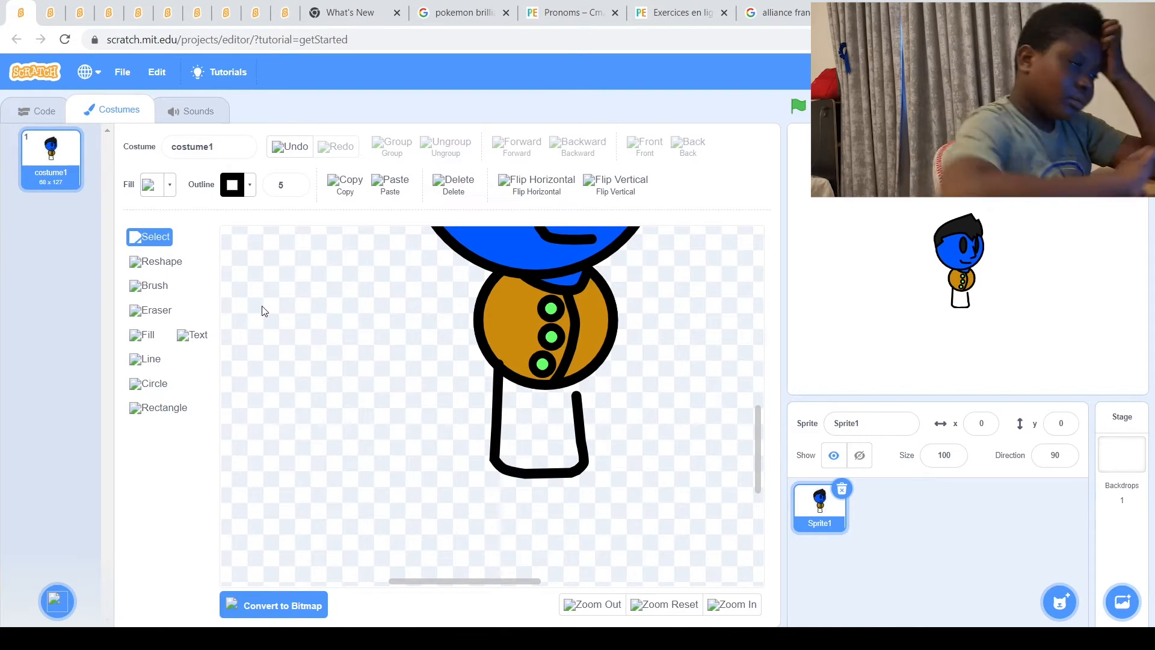
Fill the trouser leg dark blue with color 61, saturation 77 and brightness 66, and send it to the back
{"action": "left_click", "coordinate": [516, 462]}
{"action": "left_click_drag", "start_coordinate": [515, 462], "coordinate": [515, 467]}
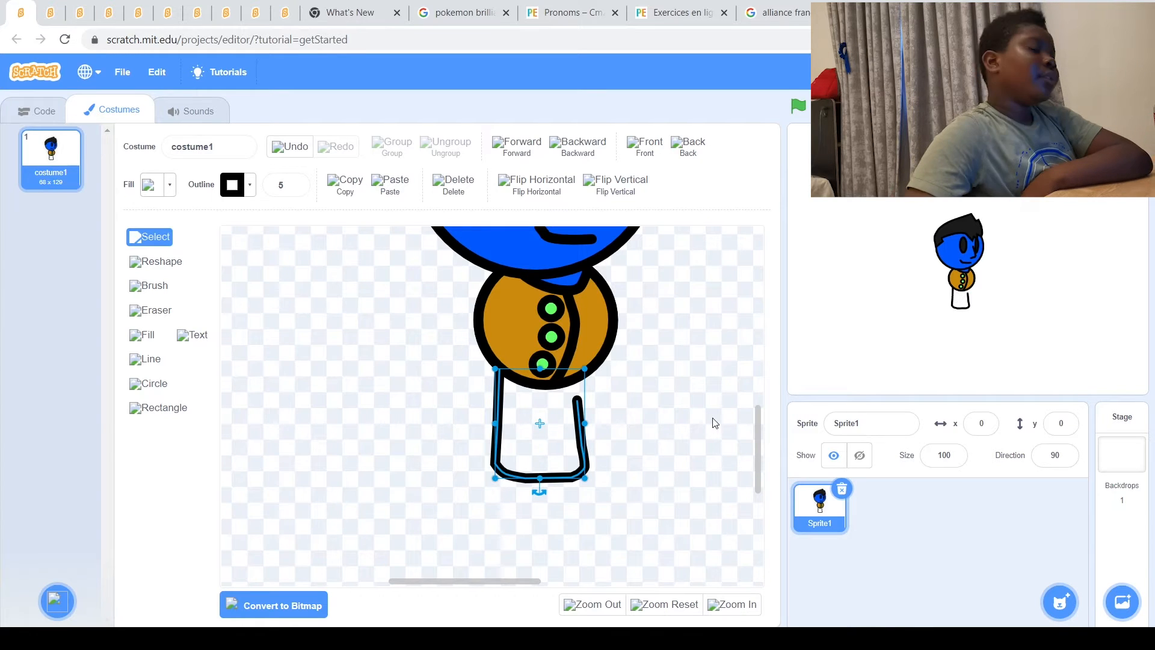
{"action": "left_click", "coordinate": [158, 185]}
{"action": "left_click_drag", "start_coordinate": [150, 264], "coordinate": [160, 263]}
{"action": "left_click_drag", "start_coordinate": [197, 356], "coordinate": [165, 356]}
{"action": "left_click_drag", "start_coordinate": [197, 310], "coordinate": [175, 310]}
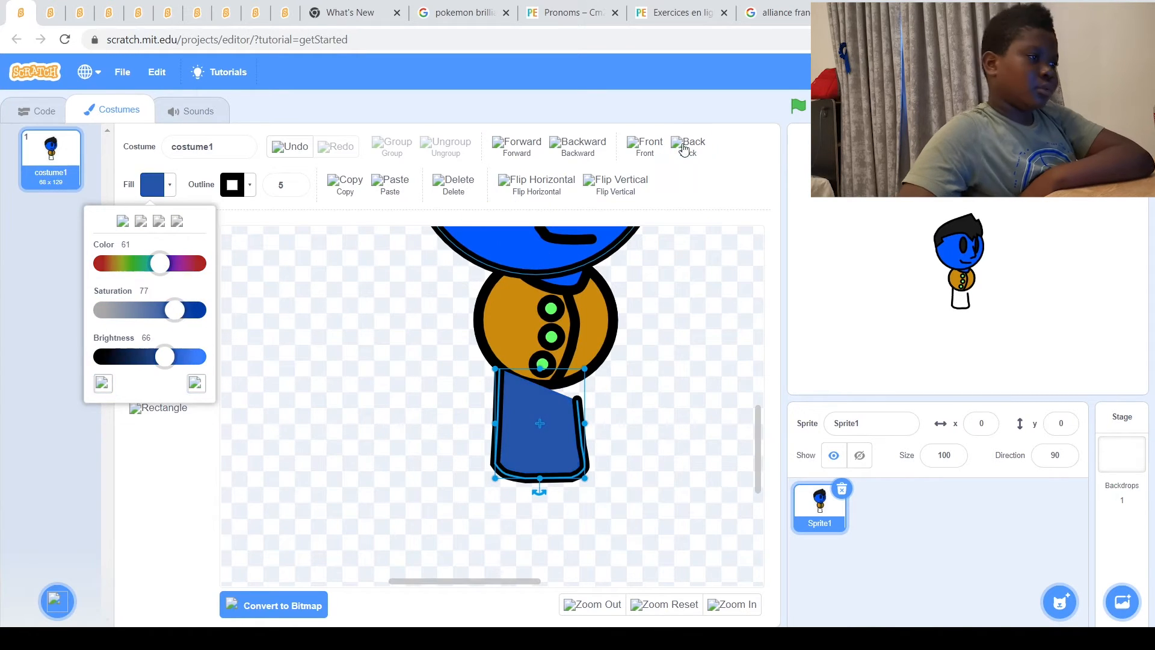
{"action": "left_click", "coordinate": [684, 149]}
Duplicate the trouser leg, flip the copy horizontally and place it partly behind the first leg, undoing the last adjustments
{"action": "left_click", "coordinate": [345, 184]}
{"action": "left_click", "coordinate": [391, 185]}
{"action": "left_click", "coordinate": [536, 184]}
{"action": "left_click_drag", "start_coordinate": [519, 460], "coordinate": [550, 419]}
{"action": "left_click_drag", "start_coordinate": [615, 427], "coordinate": [572, 424]}
{"action": "mouse_move", "coordinate": [572, 482]}
{"action": "left_mouse_down"}
{"action": "mouse_move", "coordinate": [585, 482]}
{"action": "mouse_move", "coordinate": [588, 442]}
{"action": "mouse_move", "coordinate": [608, 426]}
{"action": "mouse_move", "coordinate": [574, 484]}
{"action": "left_mouse_up"}
{"action": "left_click", "coordinate": [688, 149]}
{"action": "left_click", "coordinate": [665, 388]}
{"action": "left_click_drag", "start_coordinate": [611, 430], "coordinate": [606, 429]}
{"action": "key", "text": "ctrl+z"}
{"action": "key", "text": "ctrl+z"}
Draw a closed black outline of a lower leg and foot pointing right, starting underneath the trousers
{"action": "left_click", "coordinate": [145, 359]}
{"action": "scroll", "coordinate": [516, 421], "scroll_direction": "down", "scroll_amount": 1}
{"action": "left_click_drag", "start_coordinate": [516, 363], "coordinate": [507, 458]}
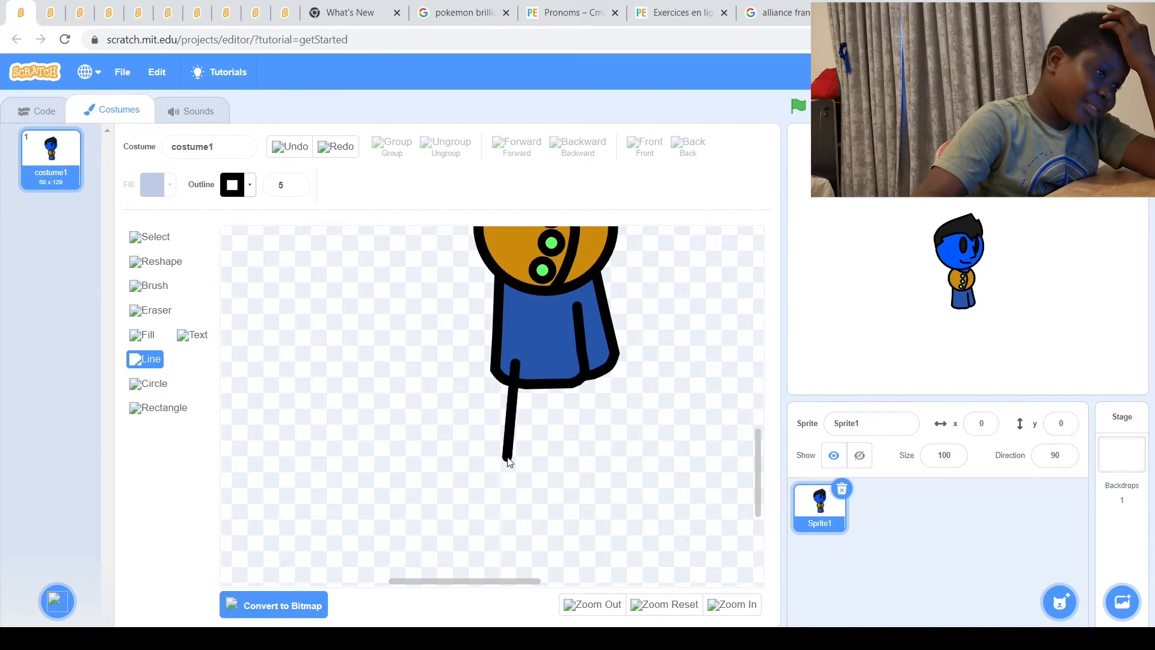
{"action": "left_click_drag", "start_coordinate": [508, 461], "coordinate": [509, 464]}
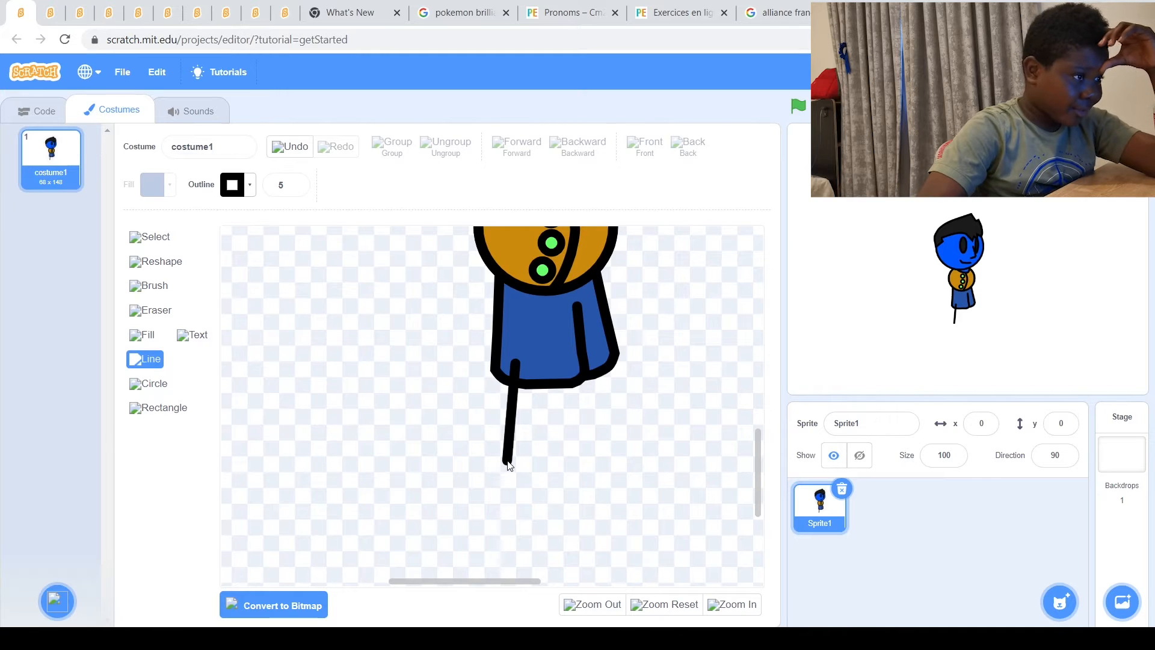
{"action": "mouse_move", "coordinate": [509, 465]}
{"action": "left_mouse_down"}
{"action": "mouse_move", "coordinate": [543, 450]}
{"action": "mouse_move", "coordinate": [568, 463]}
{"action": "mouse_move", "coordinate": [516, 470]}
{"action": "mouse_move", "coordinate": [540, 476]}
{"action": "mouse_move", "coordinate": [524, 484]}
{"action": "mouse_move", "coordinate": [514, 479]}
{"action": "mouse_move", "coordinate": [602, 480]}
{"action": "mouse_move", "coordinate": [610, 469]}
{"action": "mouse_move", "coordinate": [593, 431]}
{"action": "mouse_move", "coordinate": [566, 412]}
{"action": "mouse_move", "coordinate": [566, 361]}
{"action": "mouse_move", "coordinate": [523, 283]}
{"action": "left_mouse_up"}
{"action": "left_click_drag", "start_coordinate": [567, 363], "coordinate": [562, 283]}
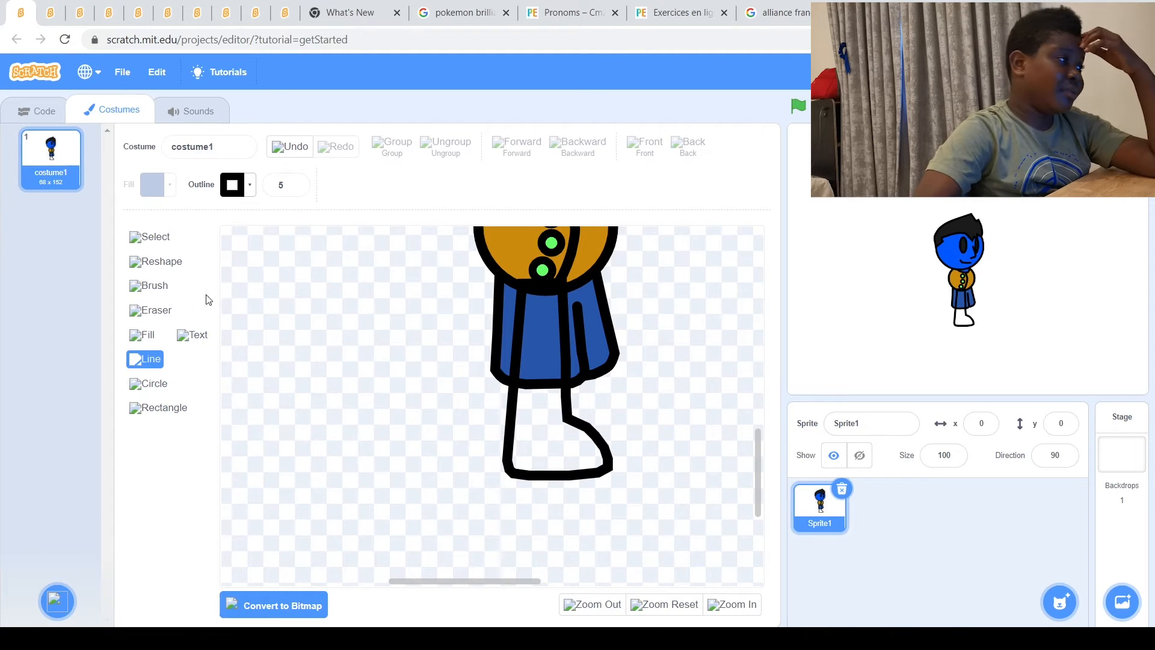
Send the lower leg and foot shape to the back and fill it with the blue sampled from the face
{"action": "left_click", "coordinate": [150, 238]}
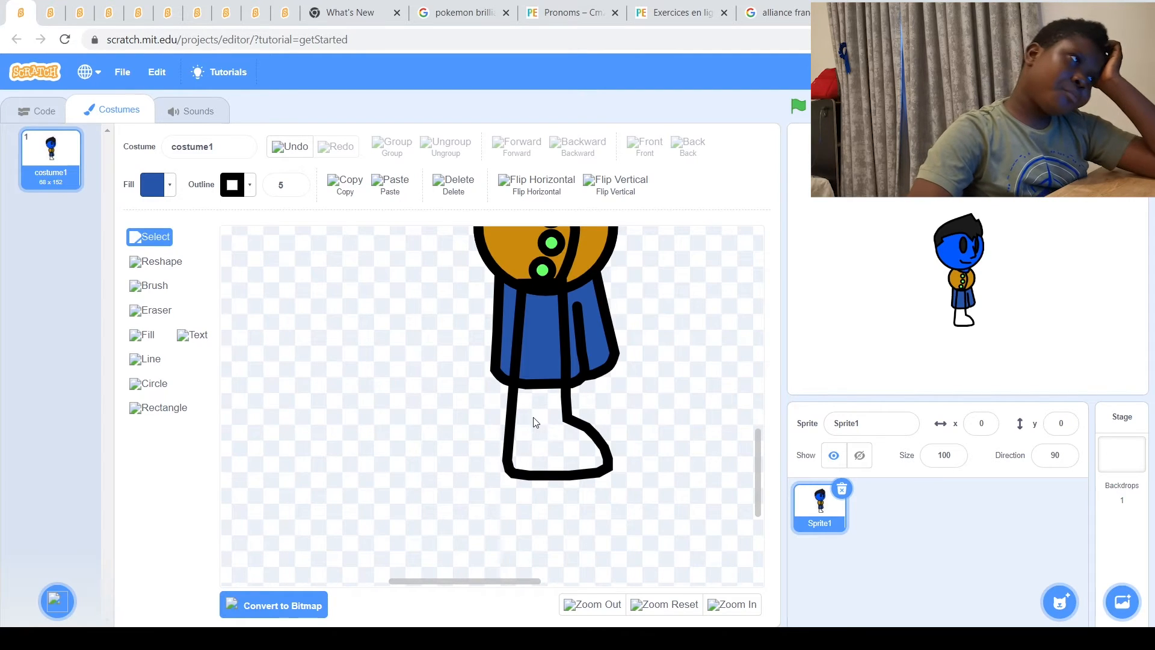
{"action": "left_click", "coordinate": [154, 265]}
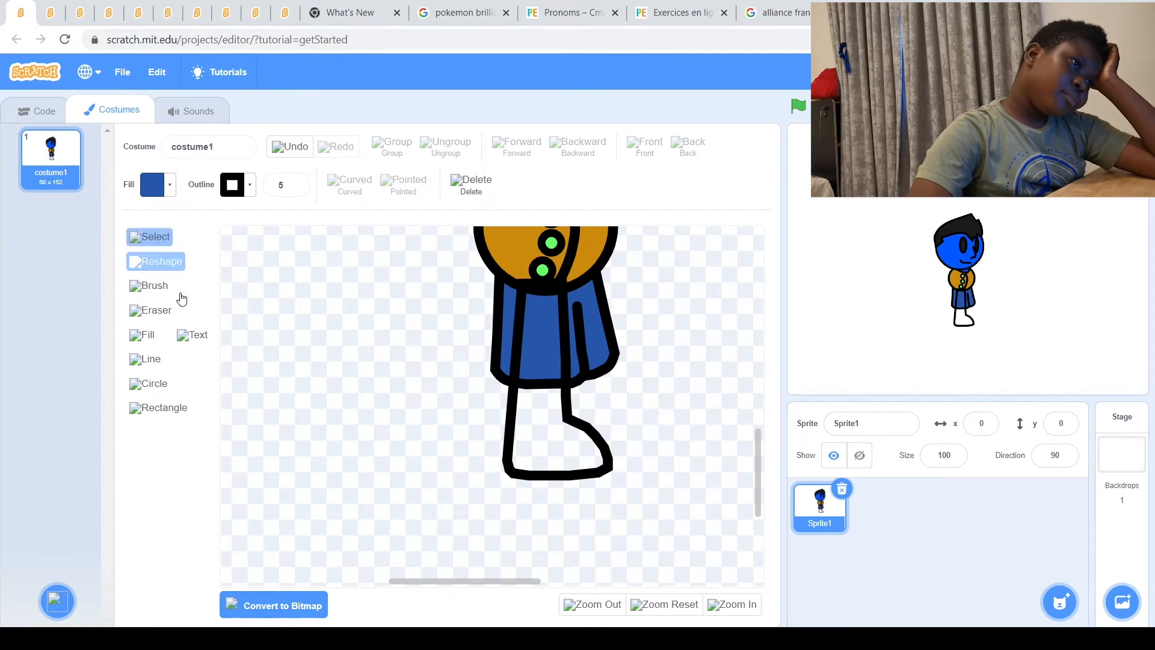
{"action": "left_click", "coordinate": [562, 322]}
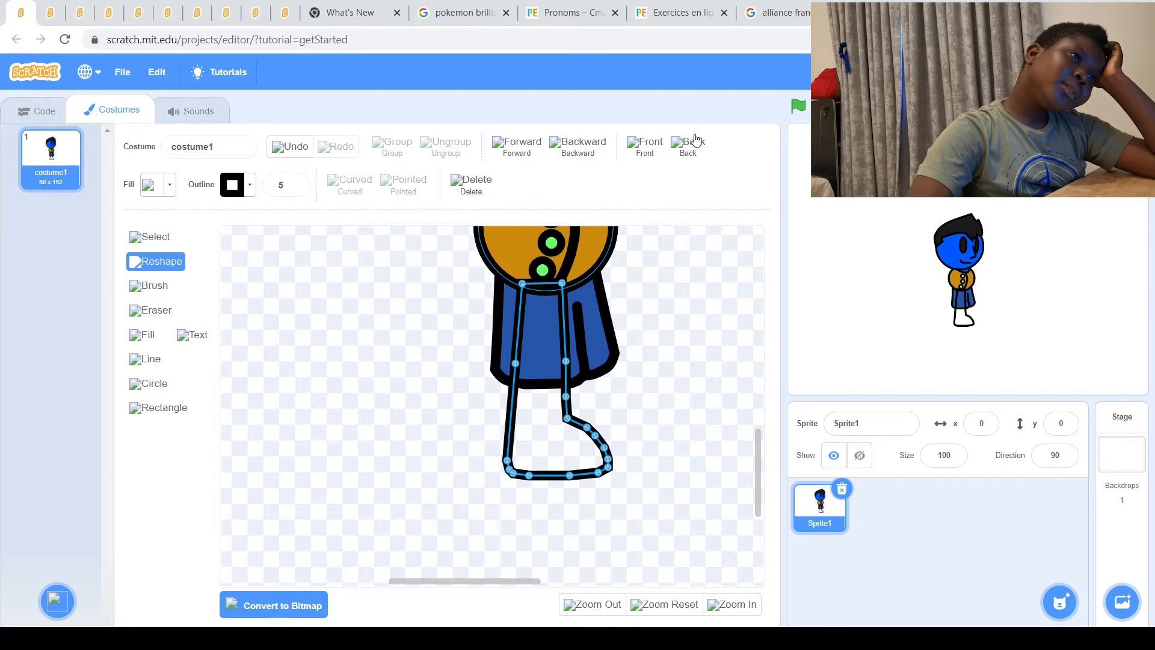
{"action": "left_click", "coordinate": [166, 189]}
{"action": "scroll", "coordinate": [355, 451], "scroll_direction": "up", "scroll_amount": 3}
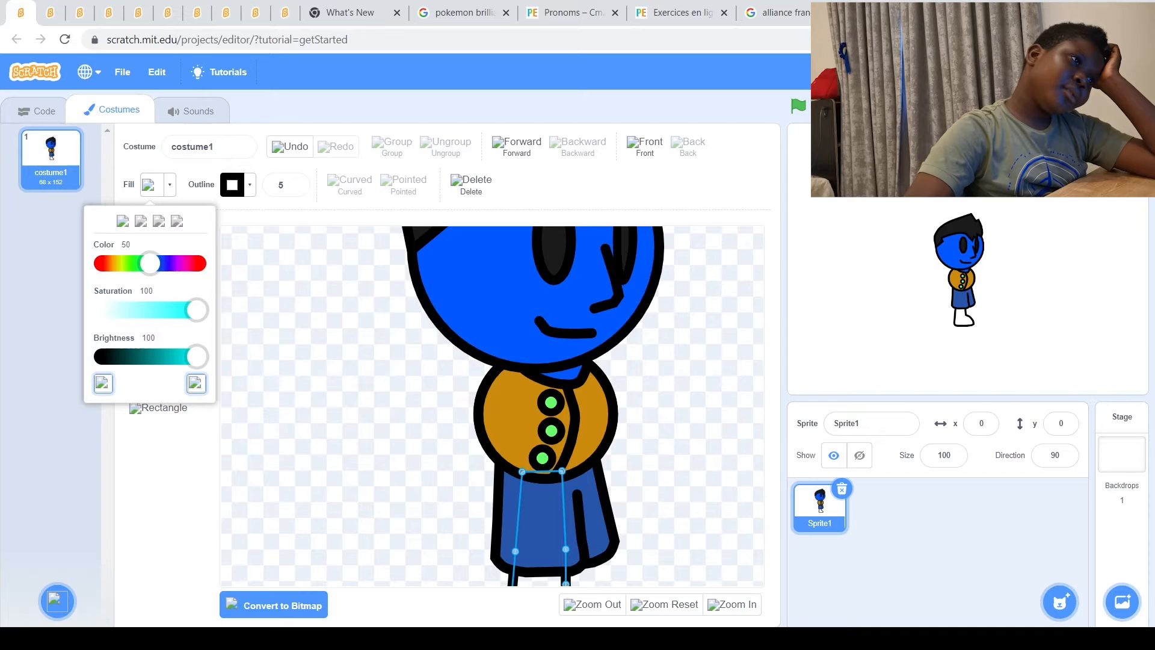
{"action": "left_click", "coordinate": [480, 293]}
{"action": "left_click", "coordinate": [383, 393]}
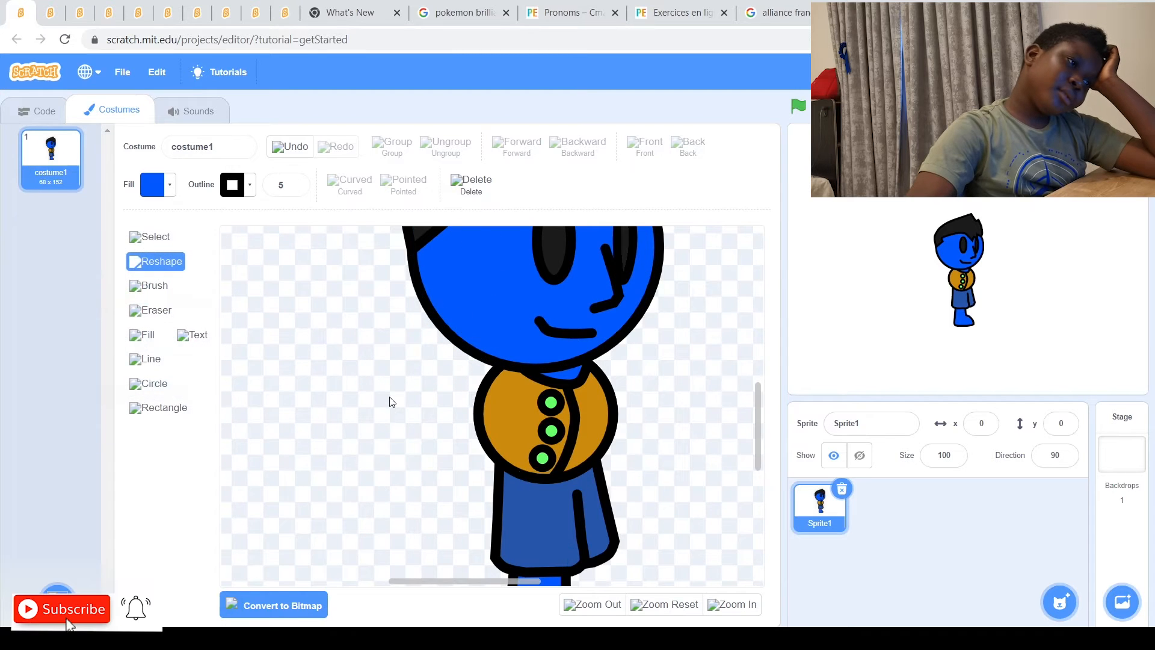
{"action": "scroll", "coordinate": [390, 402], "scroll_direction": "down", "scroll_amount": 3}
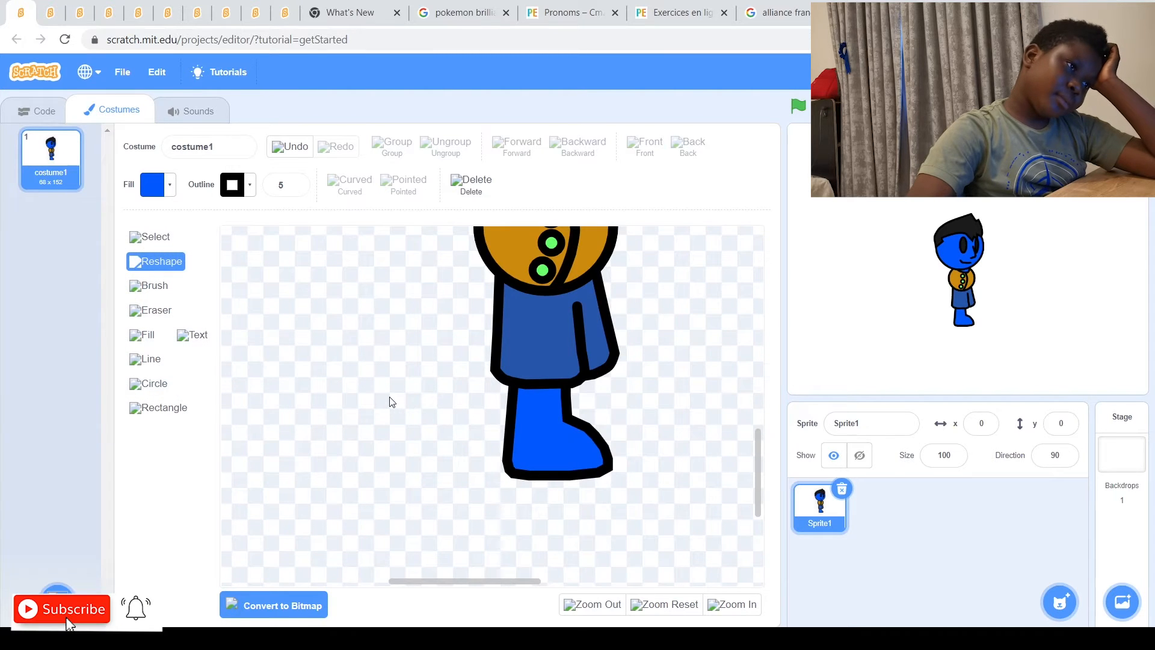
Curve the corner points around the toe of the blue foot
{"action": "left_click", "coordinate": [587, 452]}
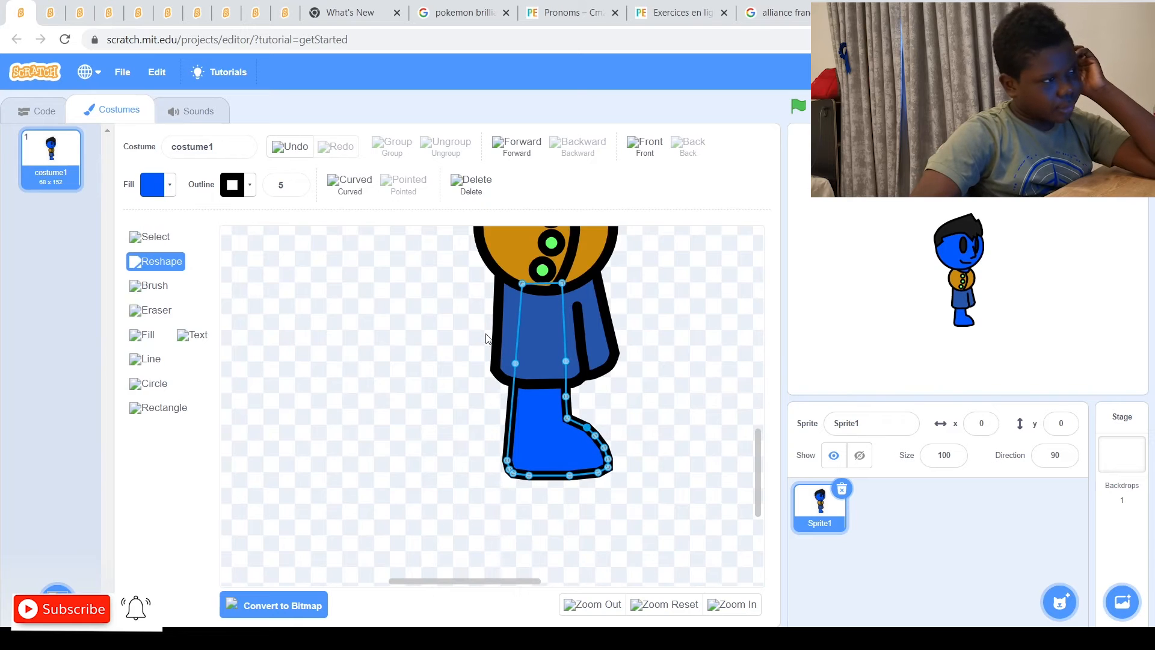
{"action": "left_click", "coordinate": [342, 288]}
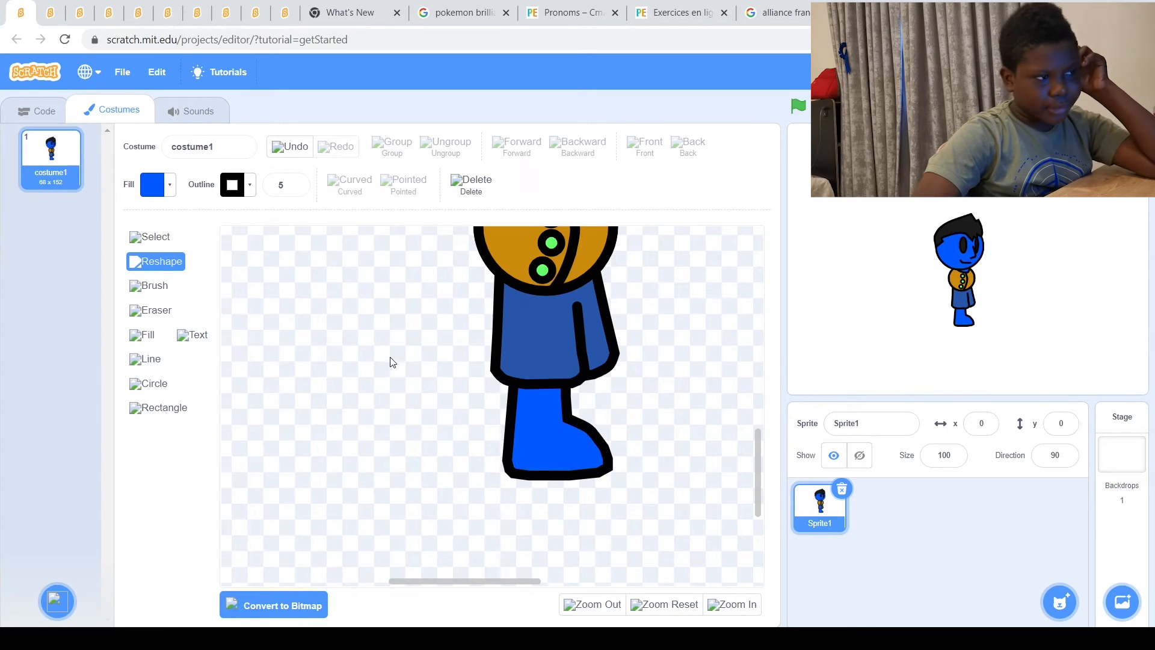
{"action": "left_click", "coordinate": [591, 438]}
{"action": "left_click", "coordinate": [596, 436]}
{"action": "left_click", "coordinate": [356, 192]}
{"action": "left_click", "coordinate": [360, 299]}
{"action": "left_click", "coordinate": [587, 447]}
{"action": "left_click", "coordinate": [608, 467]}
{"action": "left_click", "coordinate": [362, 194]}
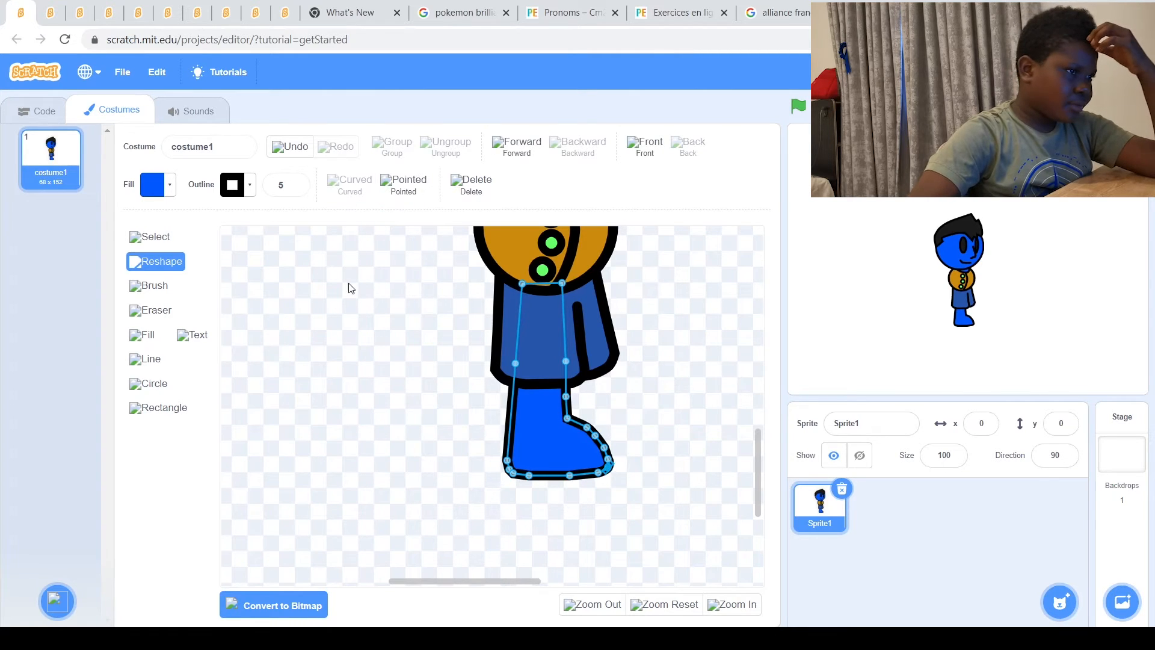
{"action": "left_click", "coordinate": [354, 313]}
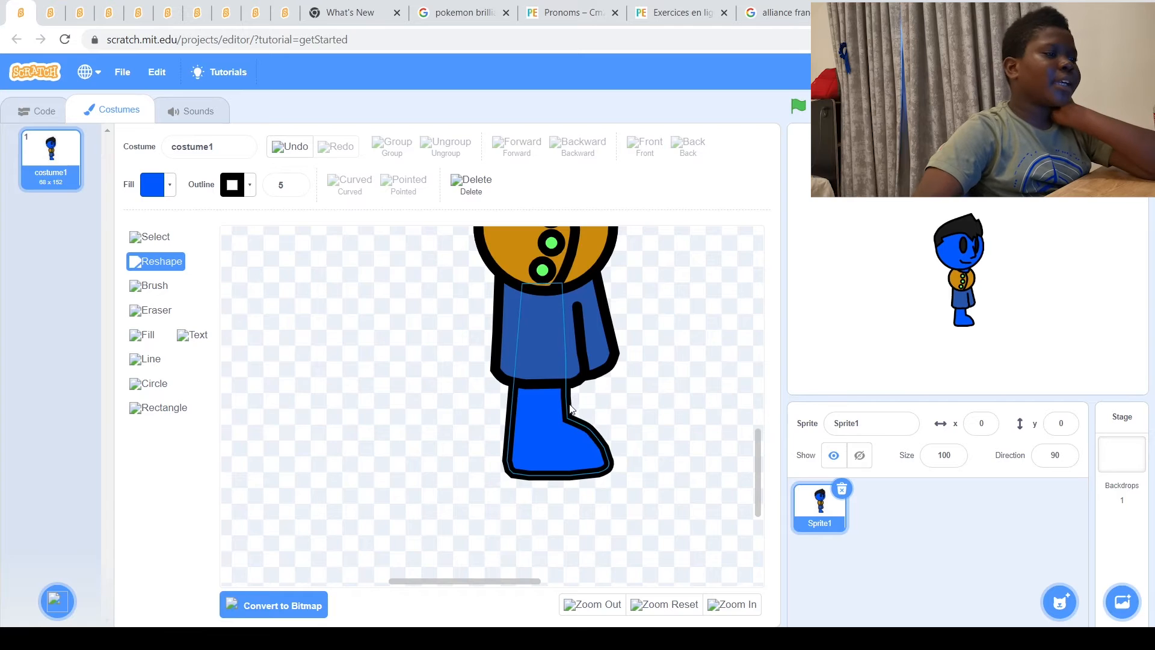
{"action": "left_click", "coordinate": [589, 435]}
{"action": "left_click", "coordinate": [607, 453]}
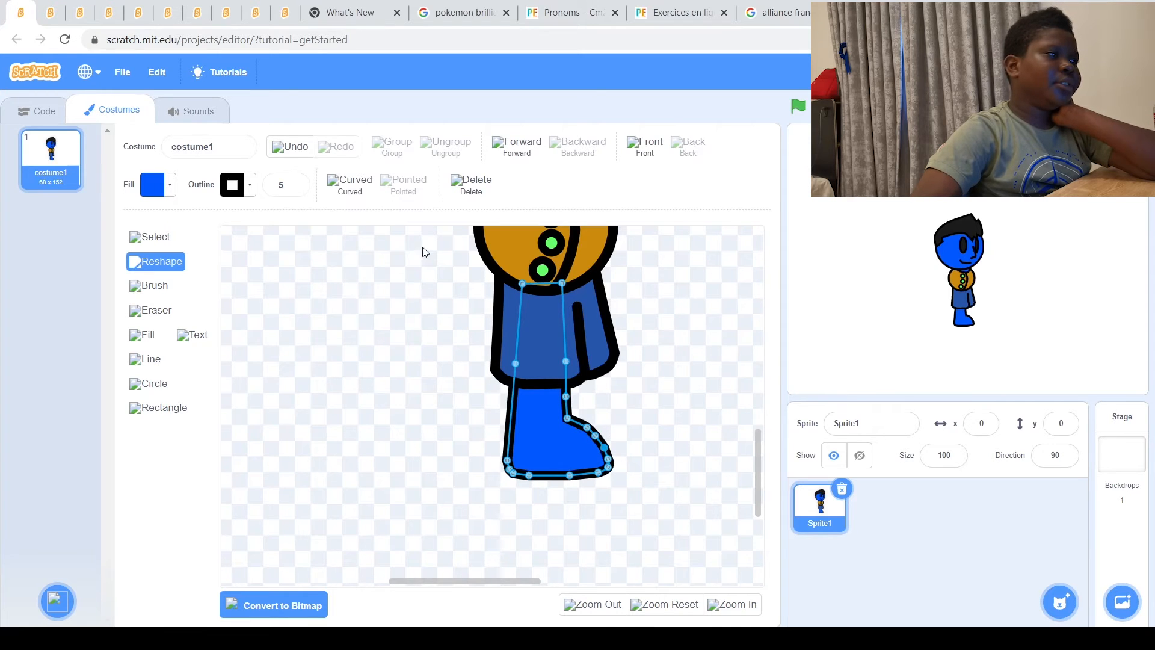
{"action": "left_click", "coordinate": [337, 184]}
{"action": "left_click", "coordinate": [318, 311]}
Curve the corner point on the underside of the foot's heel
{"action": "left_click", "coordinate": [519, 482]}
{"action": "left_click", "coordinate": [514, 474]}
{"action": "left_click", "coordinate": [365, 197]}
{"action": "left_click", "coordinate": [353, 353]}
Try to curve the point at the back of the heel and undo that change
{"action": "left_click", "coordinate": [537, 473]}
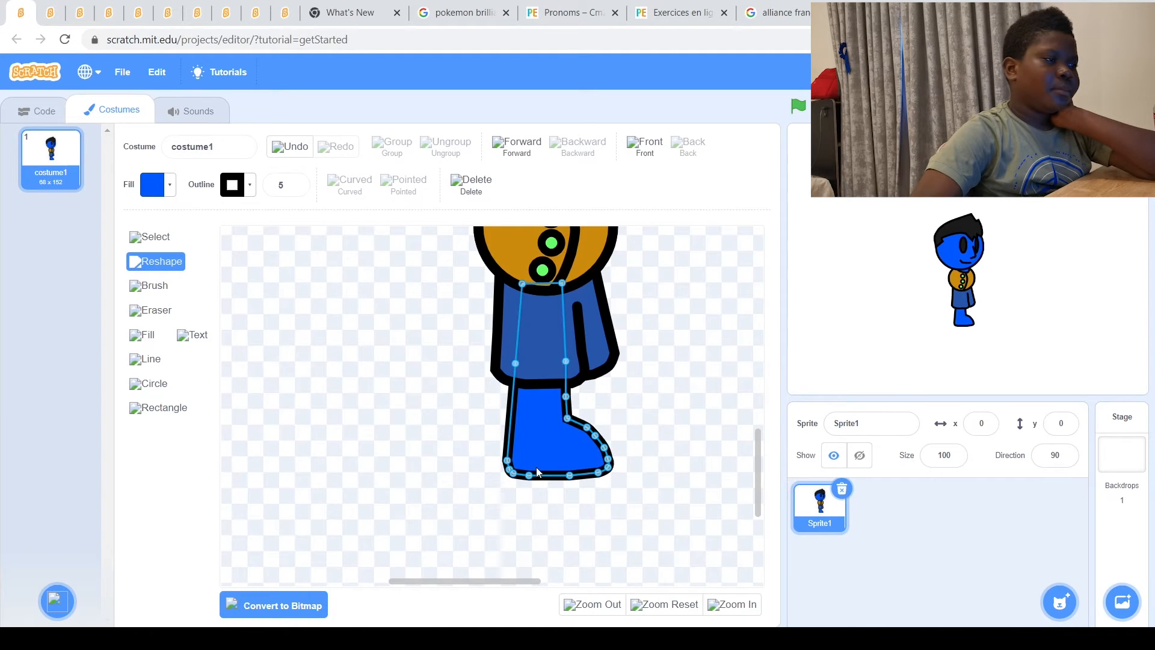
{"action": "left_click", "coordinate": [509, 464]}
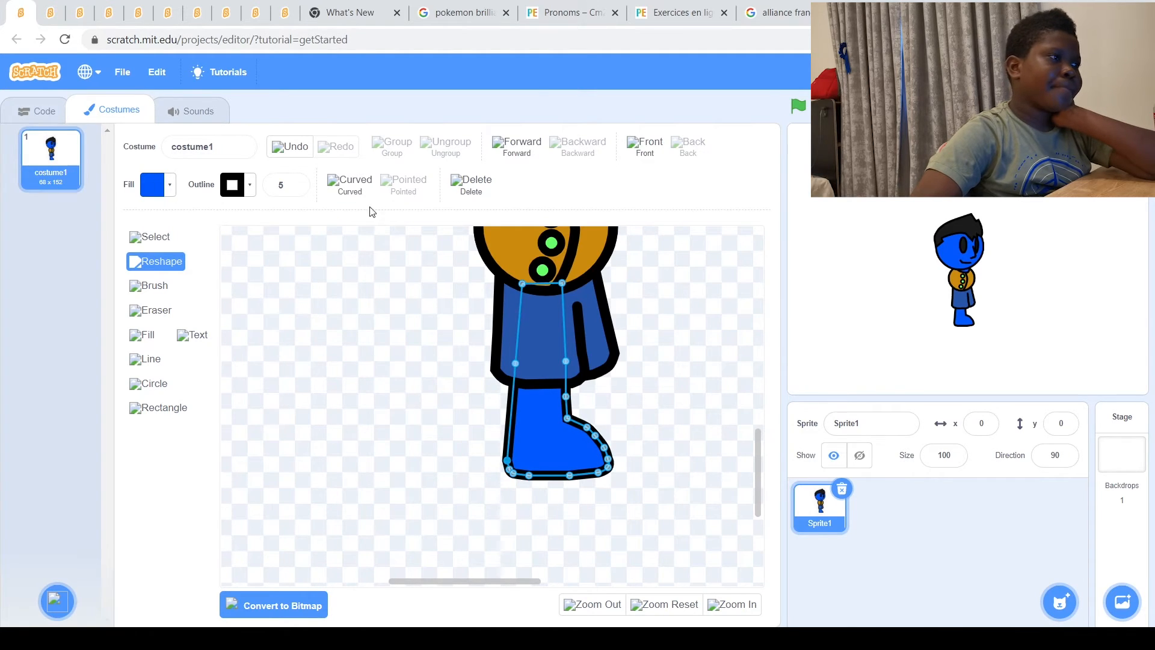
{"action": "left_click", "coordinate": [354, 187]}
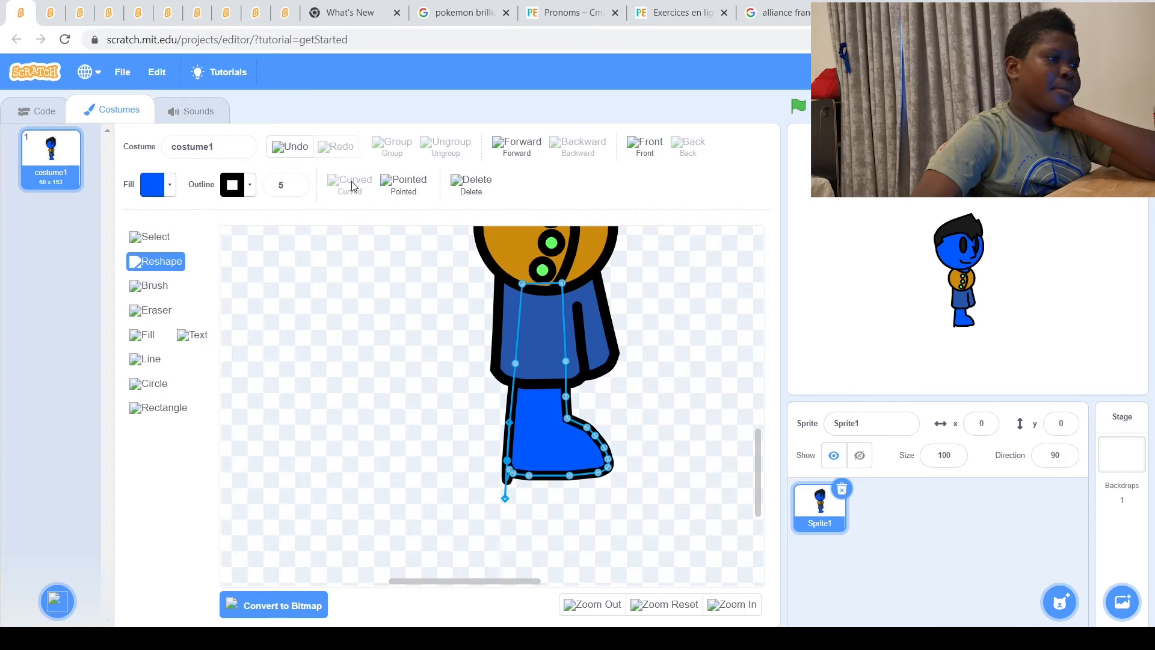
{"action": "left_click", "coordinate": [282, 150]}
Duplicate the lower leg and foot, place the copy slightly to the right and higher, and send it to the back
{"action": "left_click", "coordinate": [146, 238]}
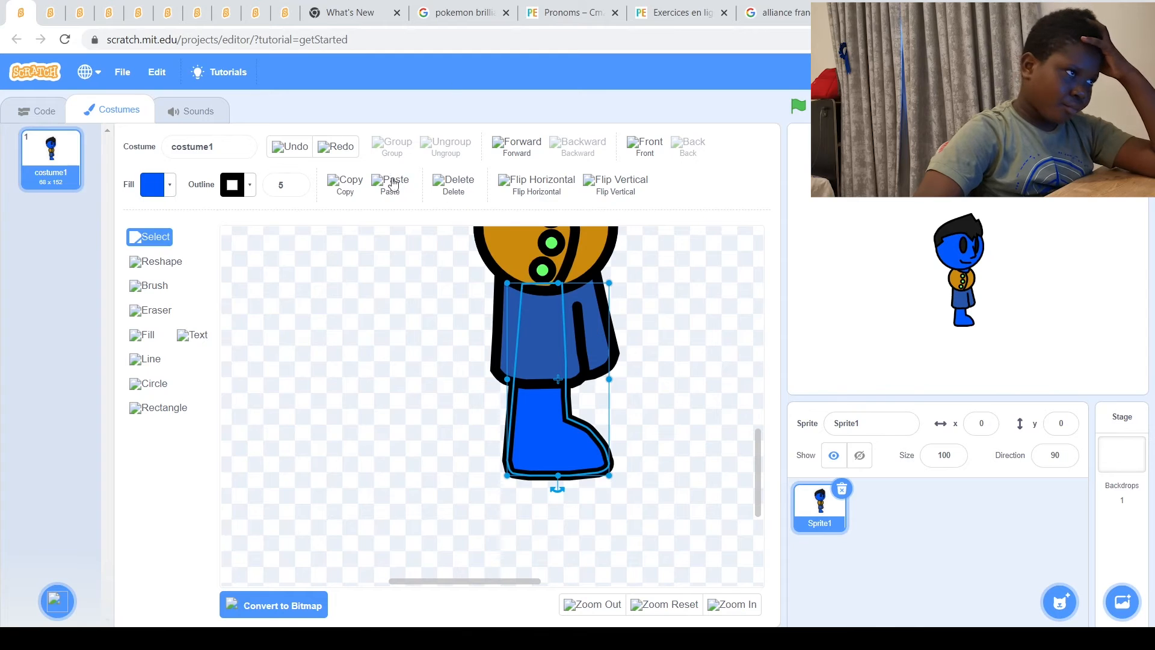
{"action": "left_click", "coordinate": [356, 181]}
{"action": "left_click", "coordinate": [393, 182]}
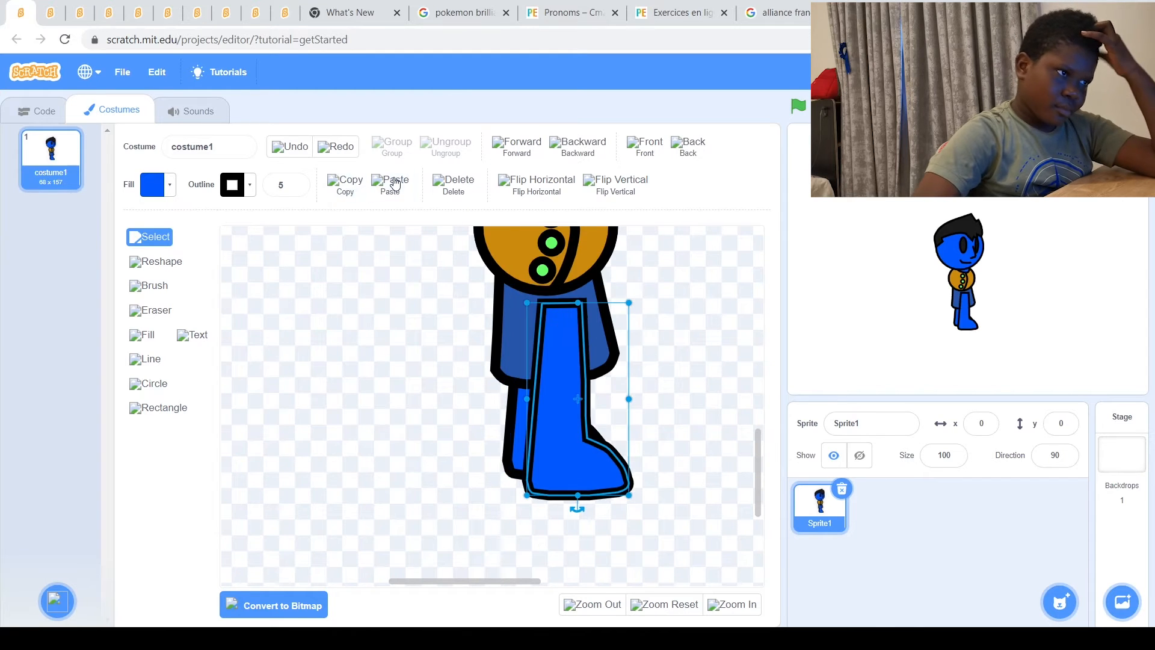
{"action": "left_click_drag", "start_coordinate": [568, 399], "coordinate": [587, 370]}
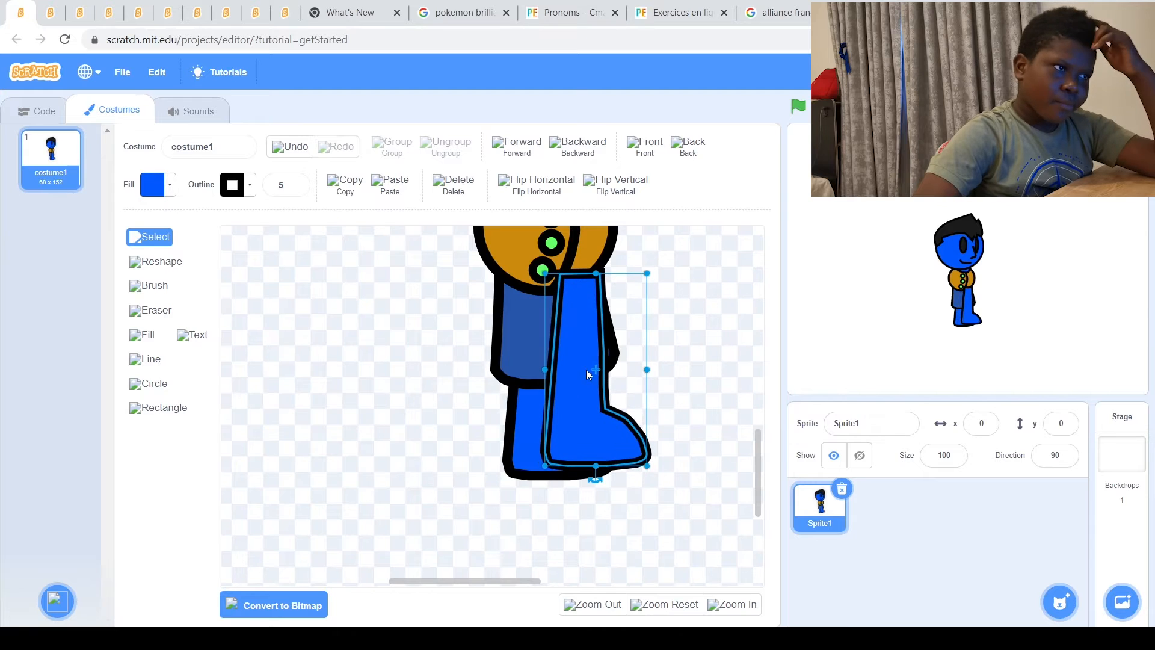
{"action": "left_click", "coordinate": [685, 158]}
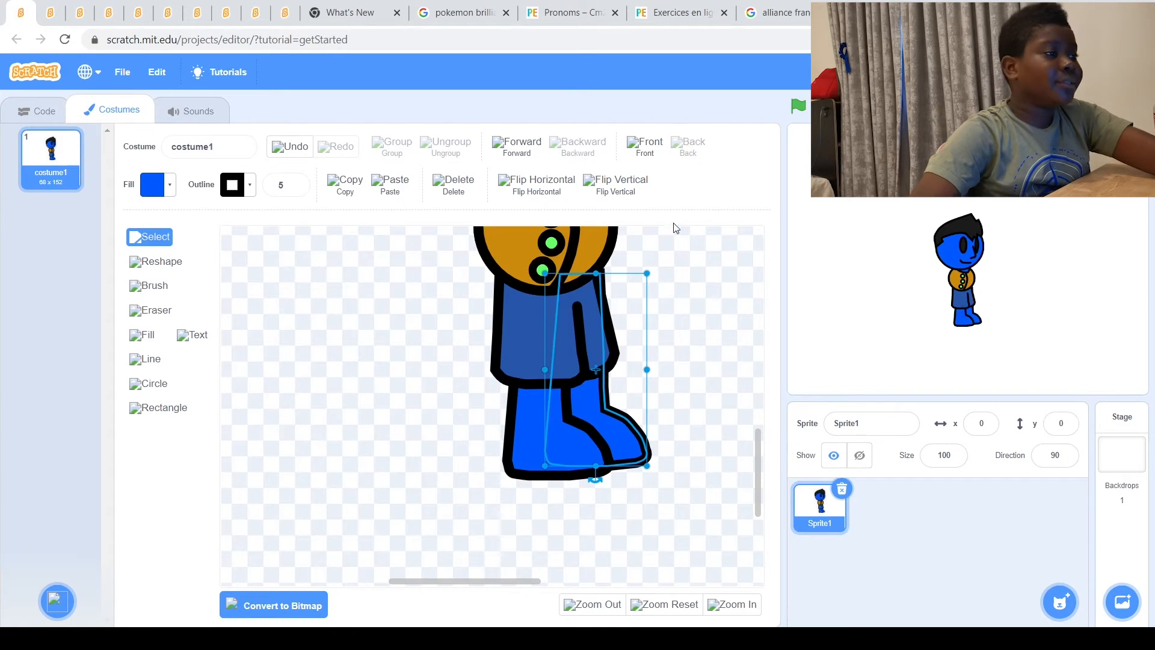
{"action": "left_click", "coordinate": [662, 255]}
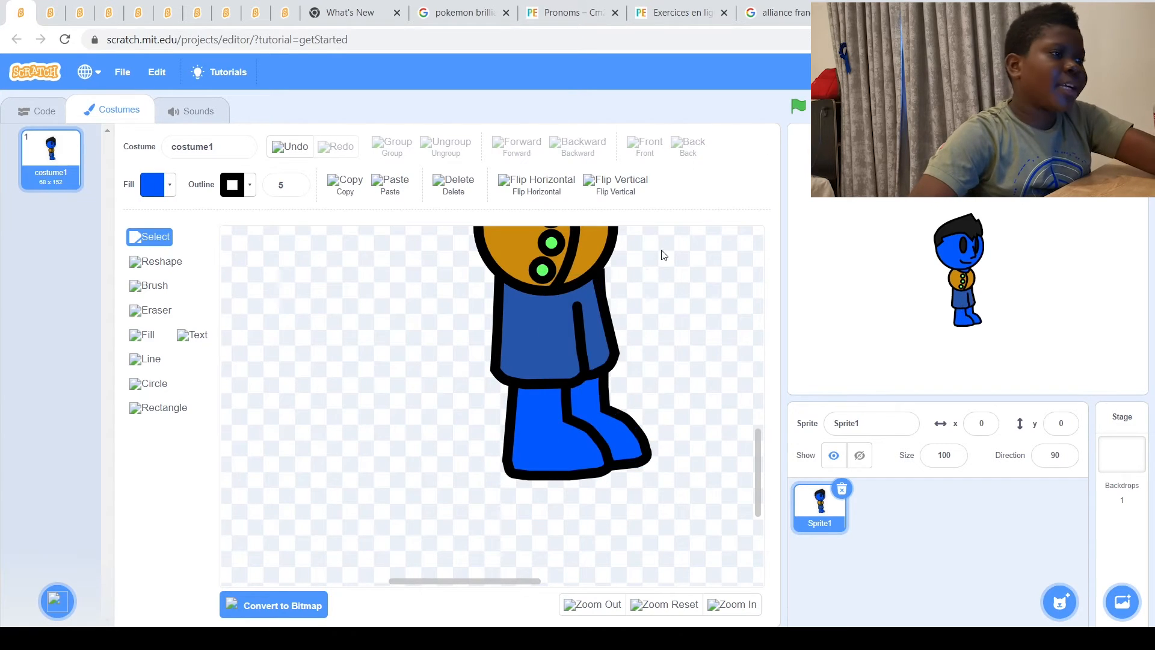
Reshape the rear leg by moving the two upper points of its left edge inward beneath the trousers
{"action": "left_click", "coordinate": [151, 263]}
{"action": "left_click", "coordinate": [599, 395]}
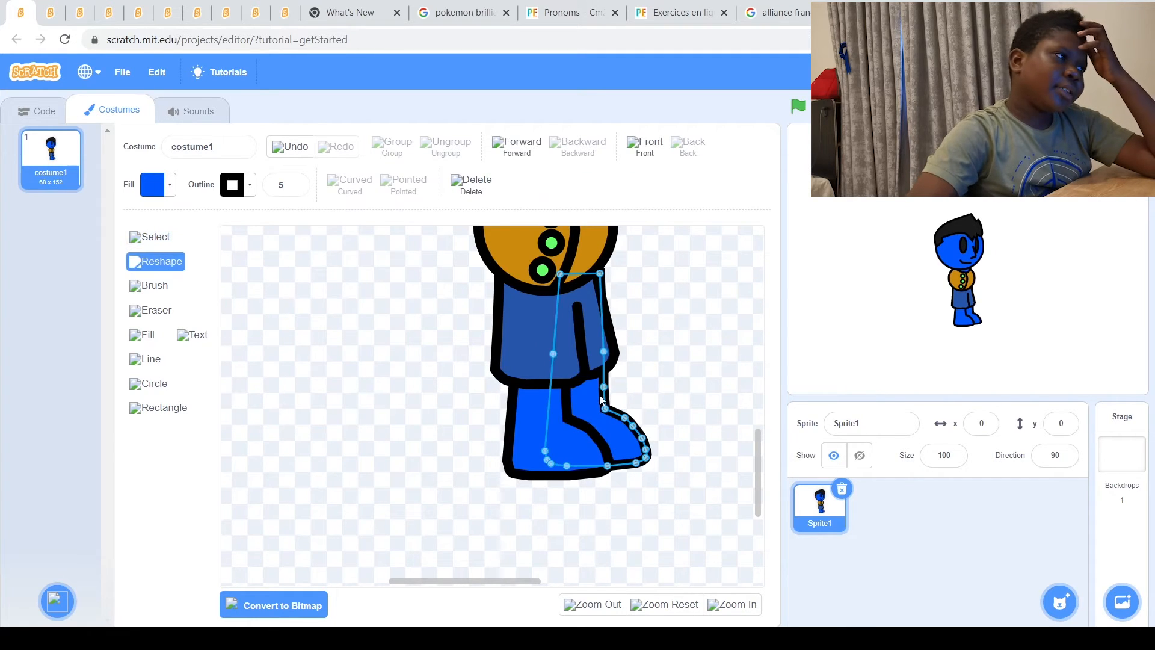
{"action": "left_click_drag", "start_coordinate": [560, 274], "coordinate": [585, 274]}
{"action": "left_click_drag", "start_coordinate": [554, 355], "coordinate": [598, 341]}
{"action": "left_click", "coordinate": [695, 320]}
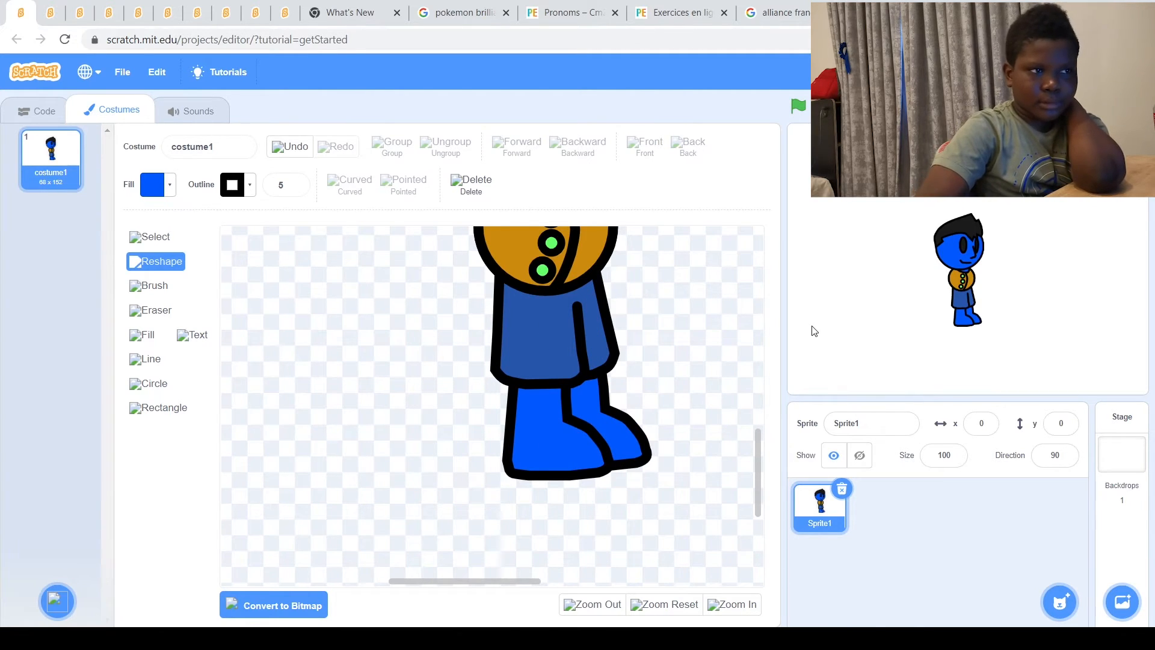
Preview the character full screen, and tilt the front trouser leg and foot together slightly clockwise, shifting them a little left
{"action": "left_click", "coordinate": [153, 237]}
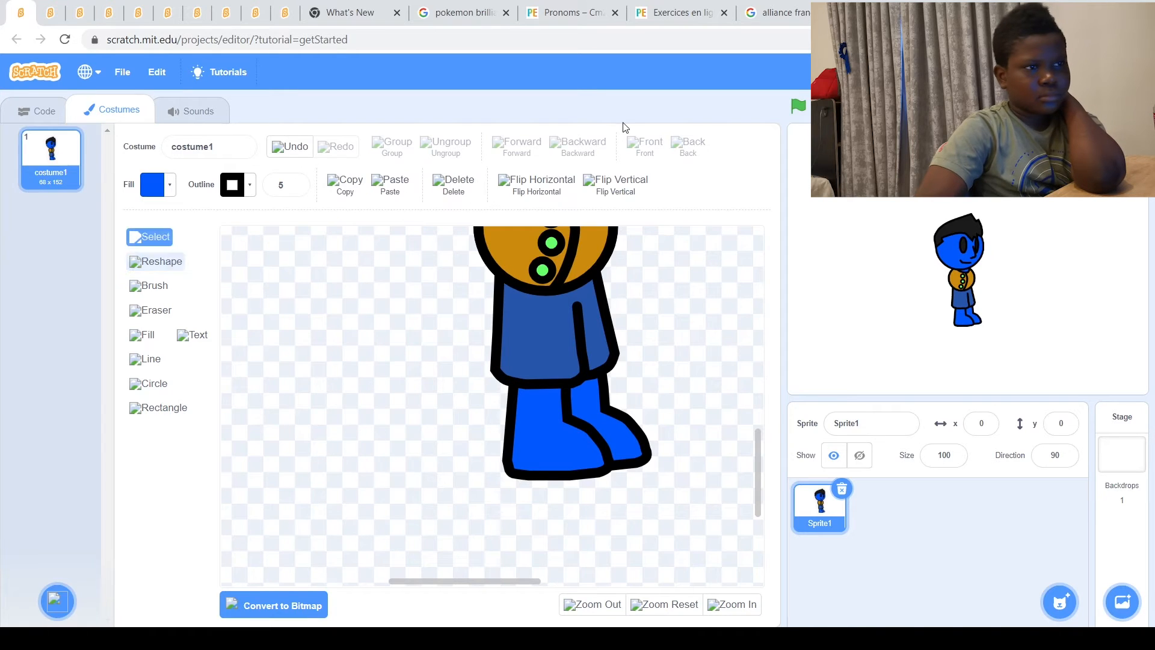
{"action": "left_click", "coordinate": [1136, 107]}
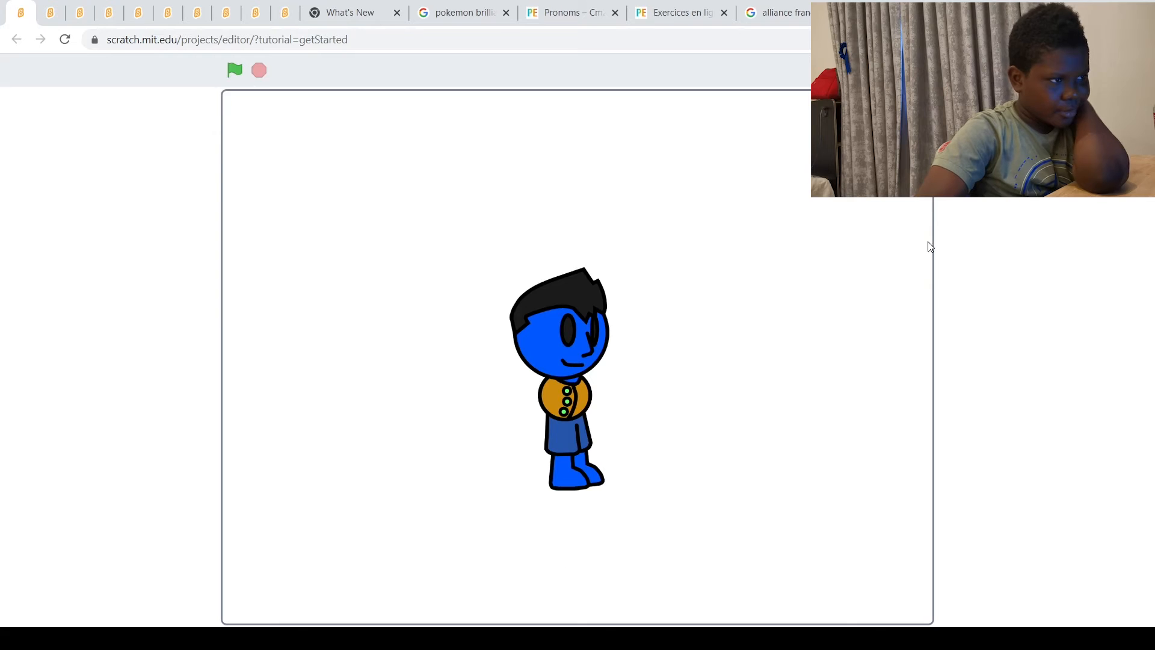
{"action": "left_click", "coordinate": [921, 71]}
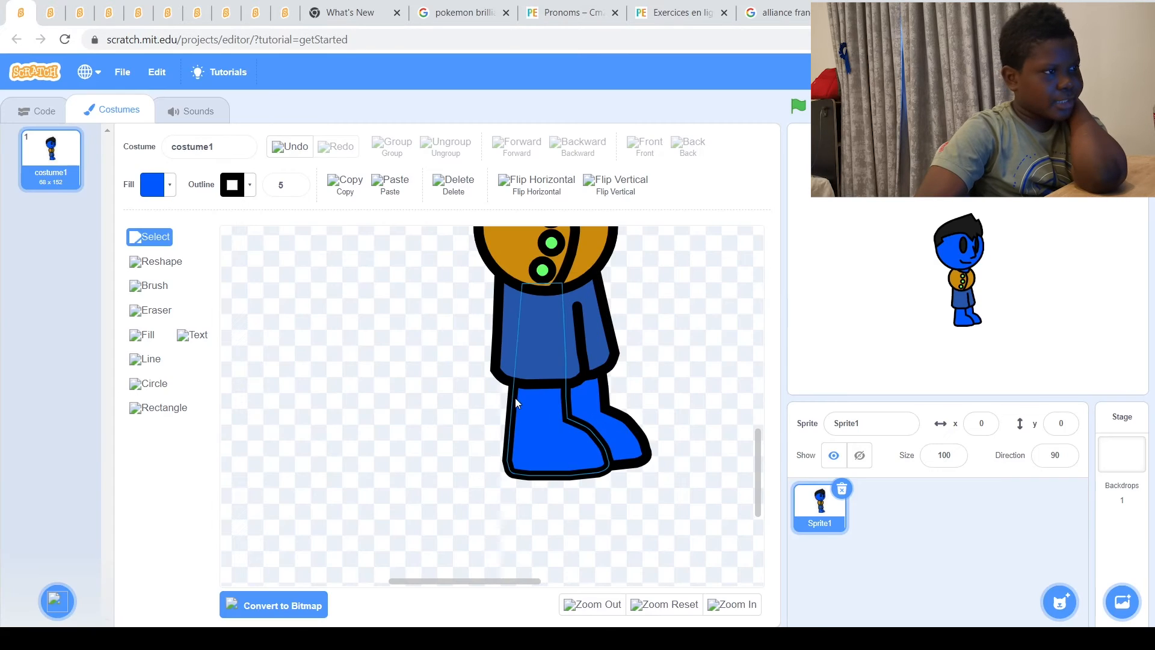
{"action": "left_click_drag", "start_coordinate": [508, 386], "coordinate": [524, 396]}
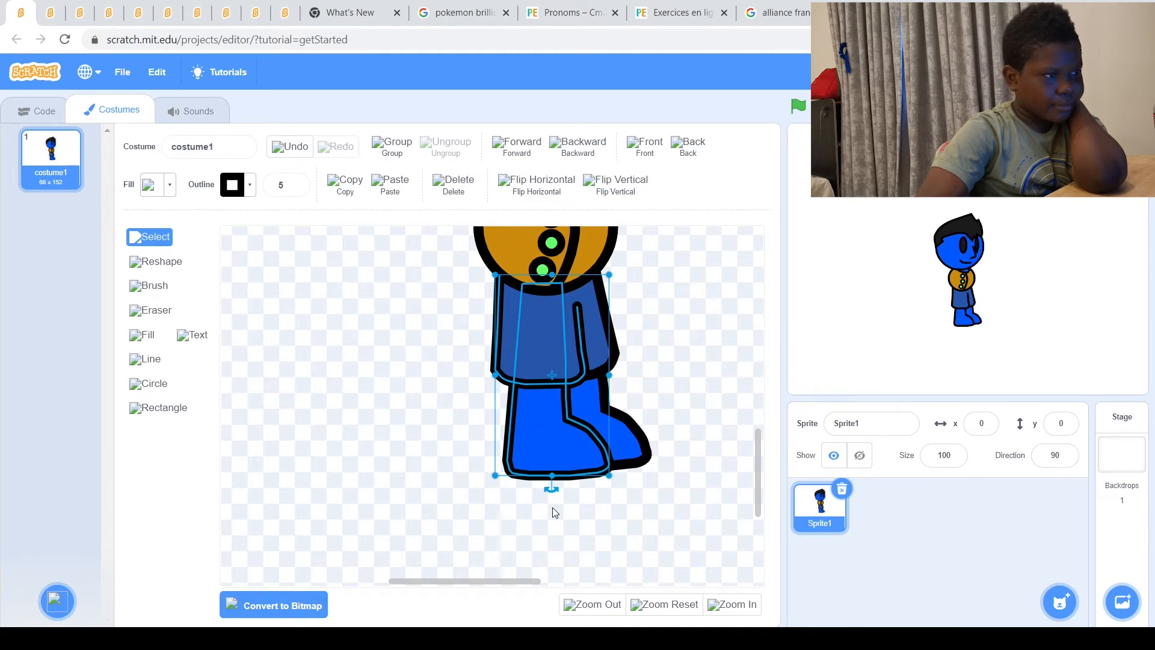
{"action": "left_click_drag", "start_coordinate": [552, 490], "coordinate": [547, 490]}
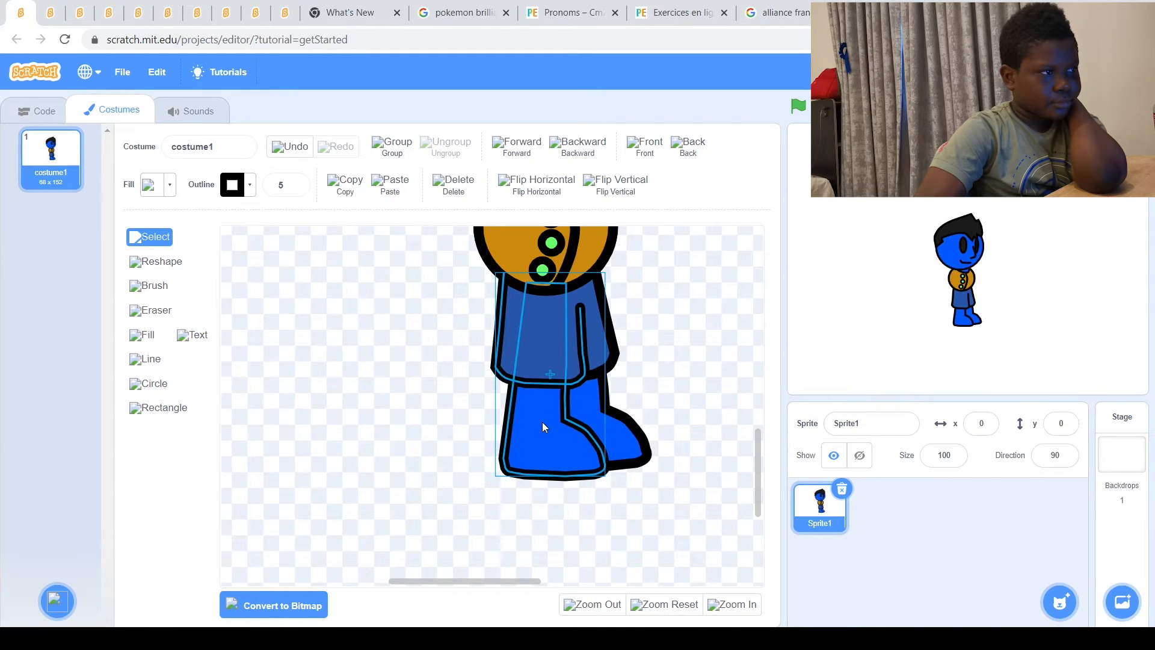
{"action": "left_click_drag", "start_coordinate": [543, 423], "coordinate": [534, 420]}
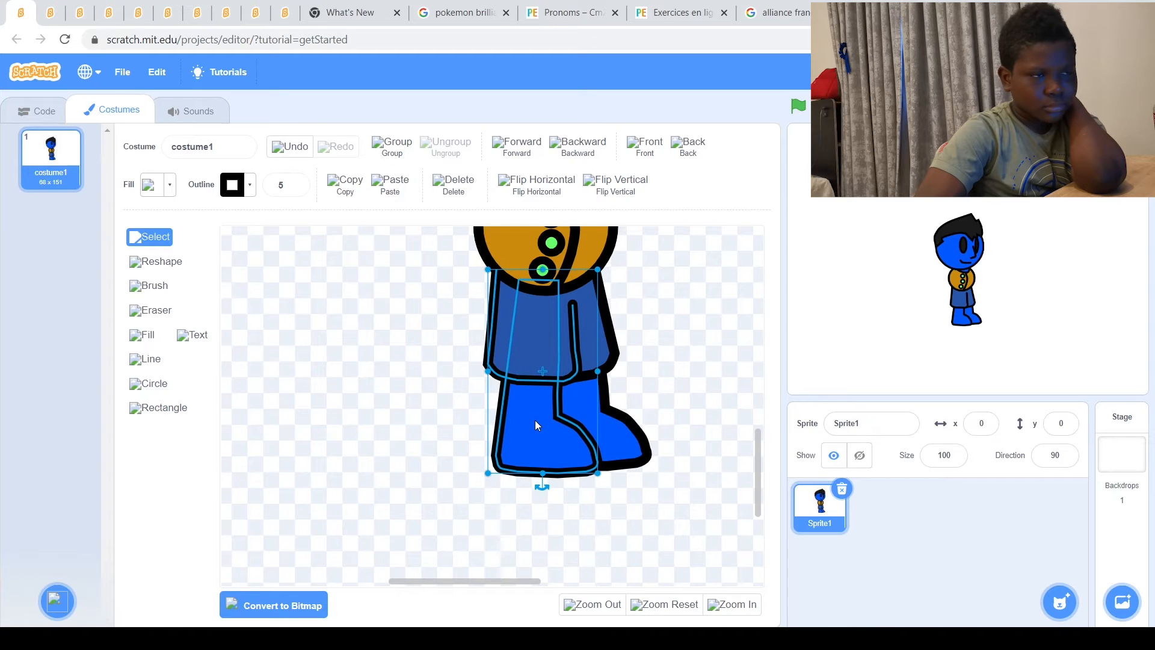
{"action": "left_click", "coordinate": [699, 336]}
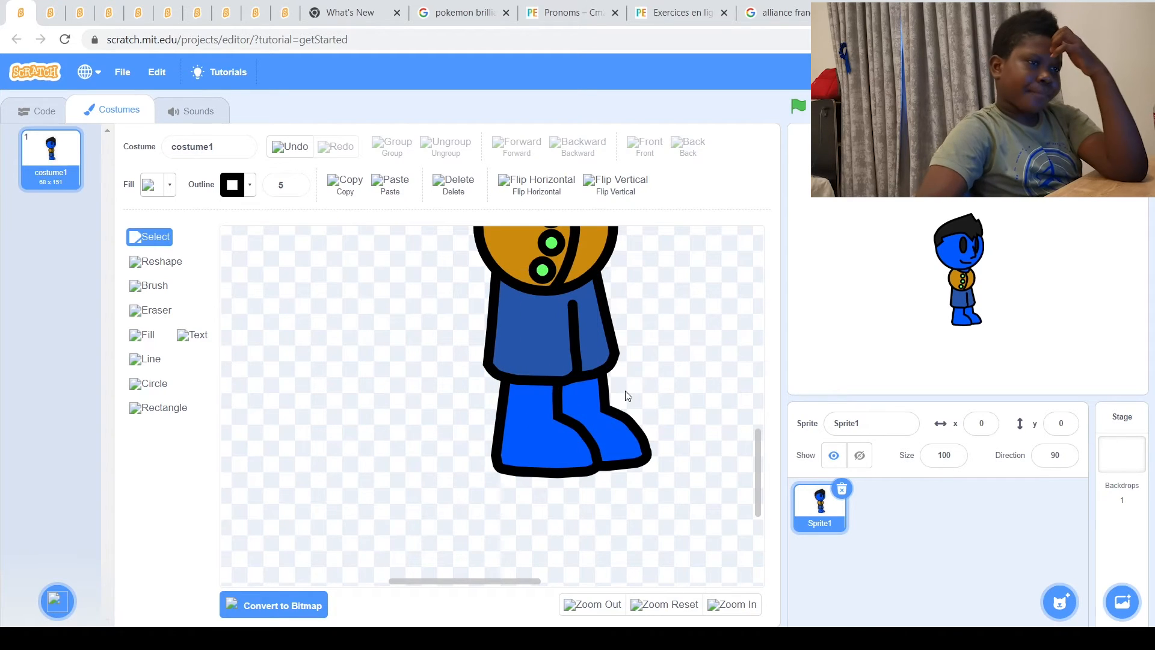
Duplicate the front lower leg and foot and place the copy in the empty area to the left of the character
{"action": "scroll", "coordinate": [626, 396], "scroll_direction": "up", "scroll_amount": 3}
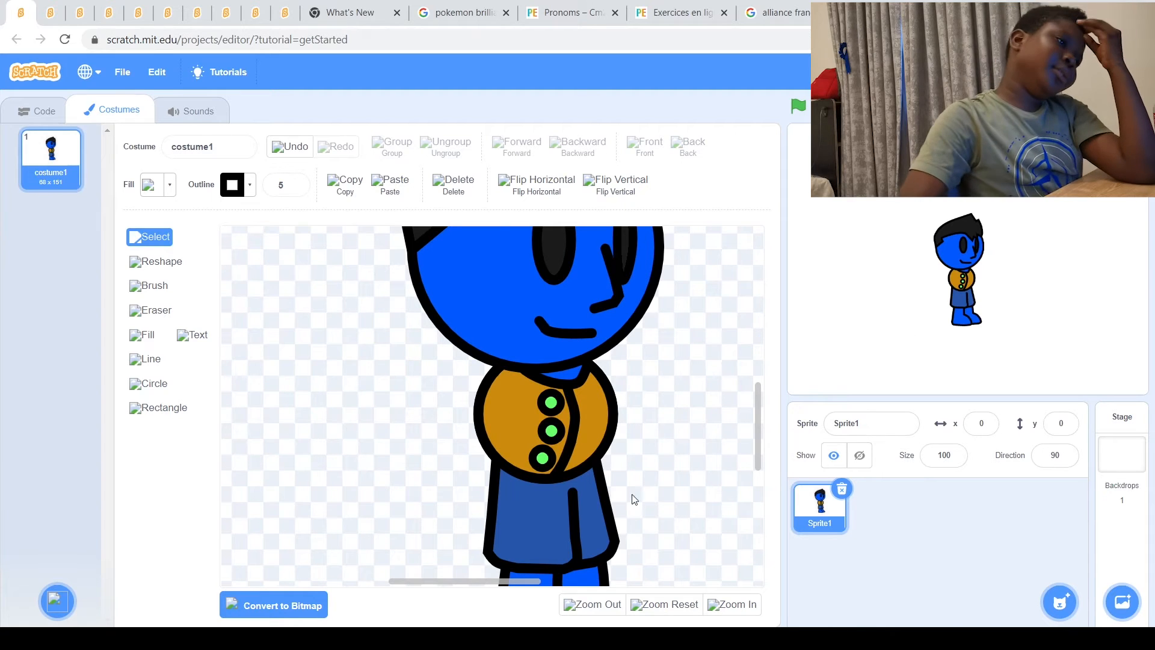
{"action": "left_click", "coordinate": [595, 606]}
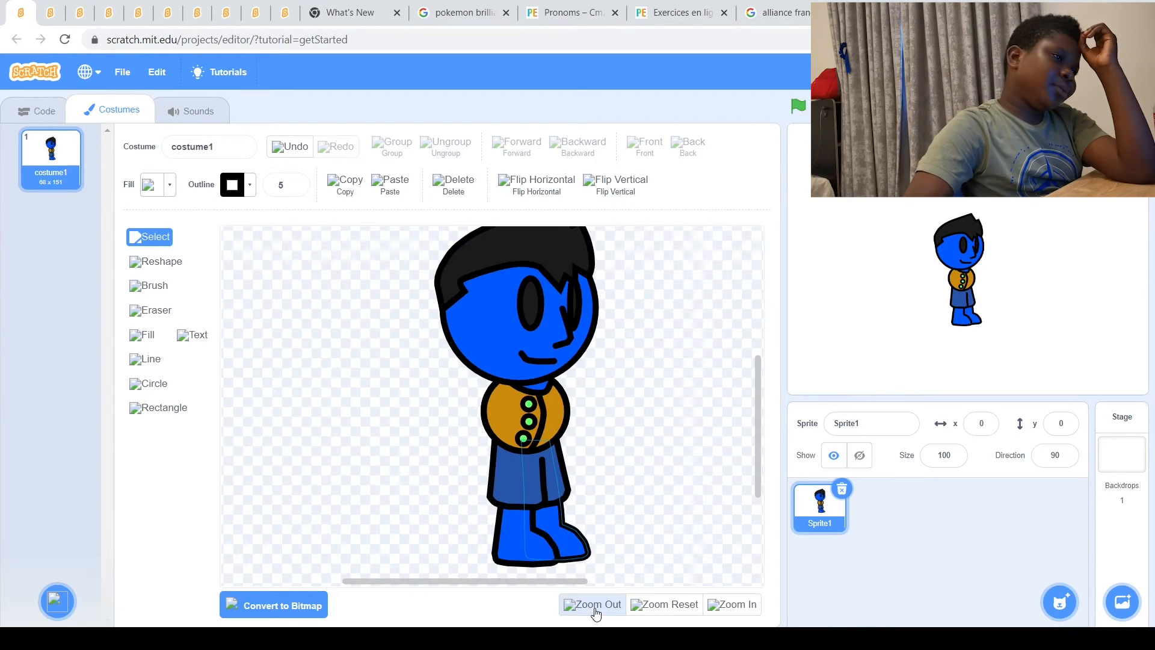
{"action": "left_click", "coordinate": [595, 606]}
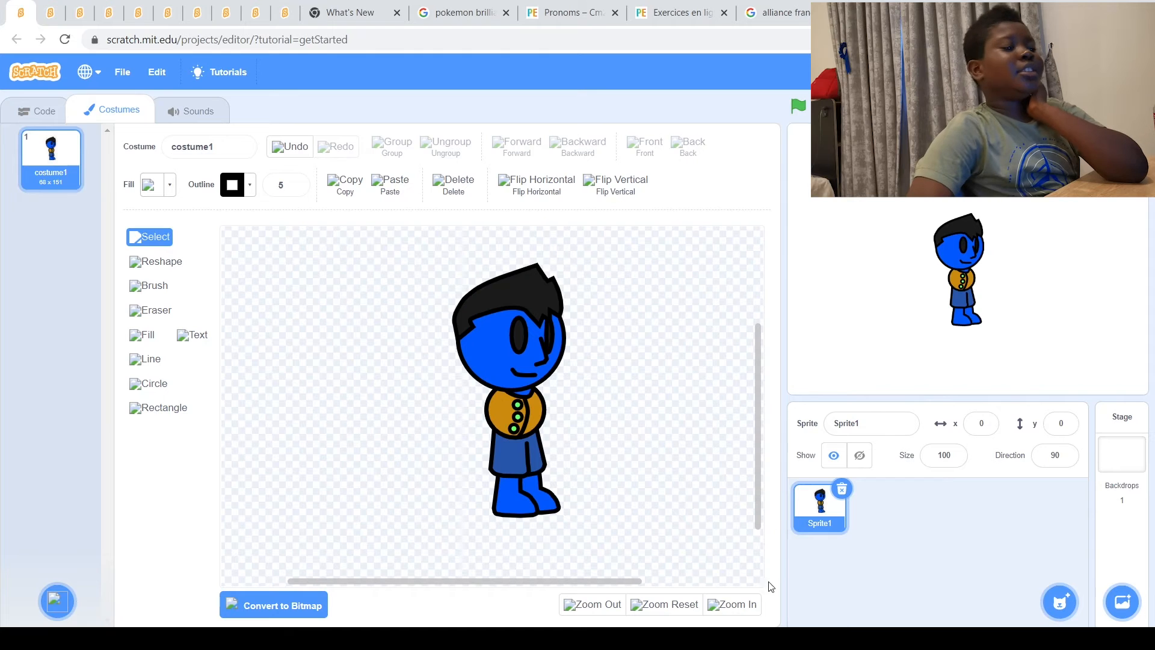
{"action": "left_click", "coordinate": [725, 614]}
{"action": "left_click", "coordinate": [725, 613]}
{"action": "scroll", "coordinate": [662, 551], "scroll_direction": "down", "scroll_amount": 2}
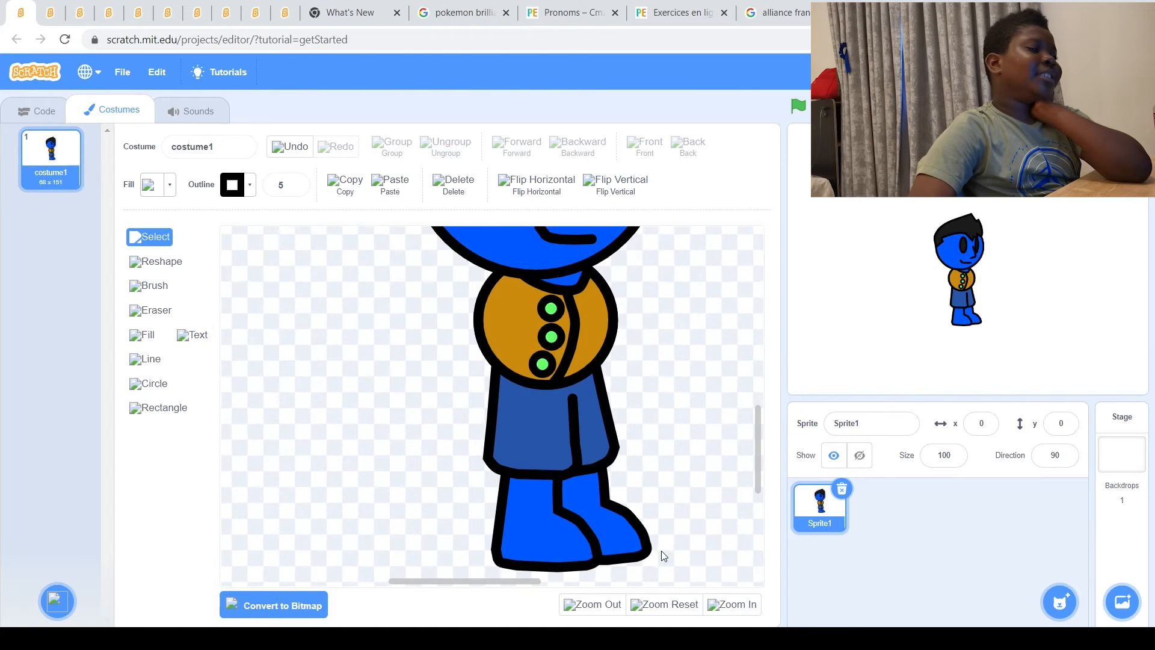
{"action": "left_click", "coordinate": [531, 541]}
{"action": "left_click", "coordinate": [345, 184]}
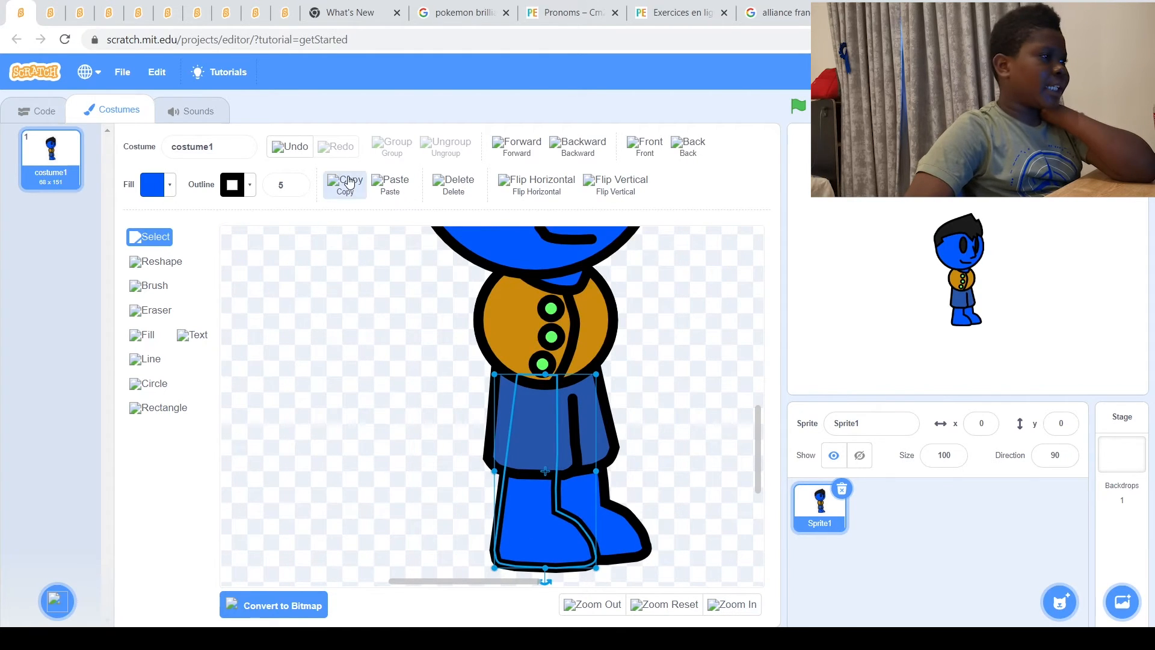
{"action": "left_click", "coordinate": [390, 184]}
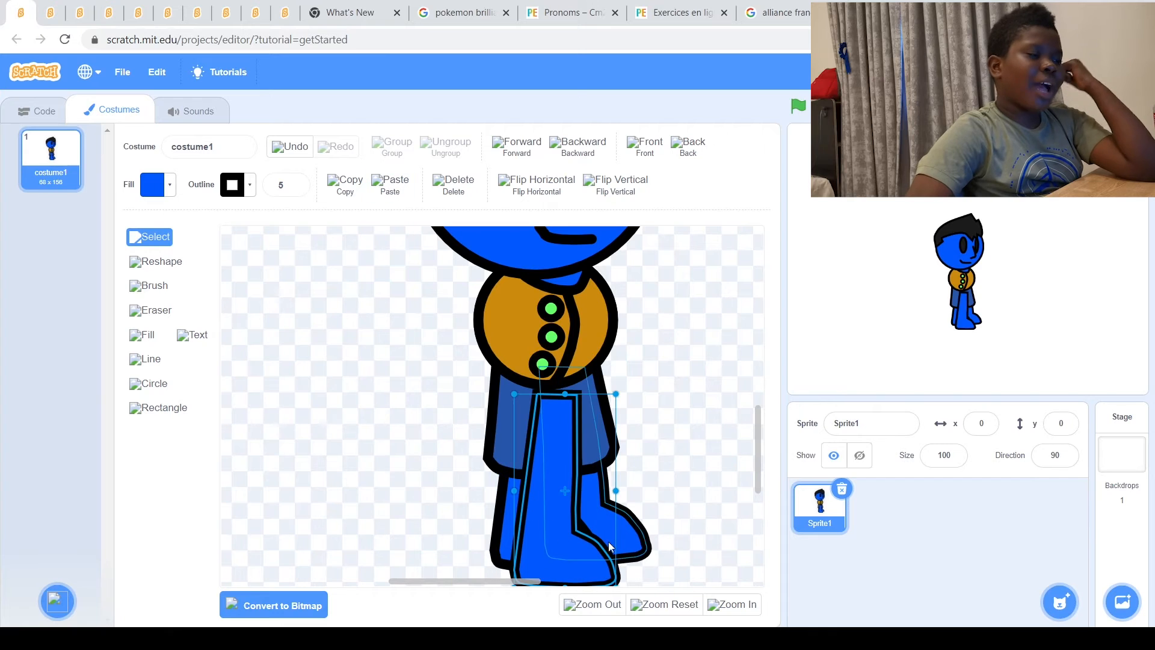
{"action": "left_click_drag", "start_coordinate": [562, 505], "coordinate": [279, 404]}
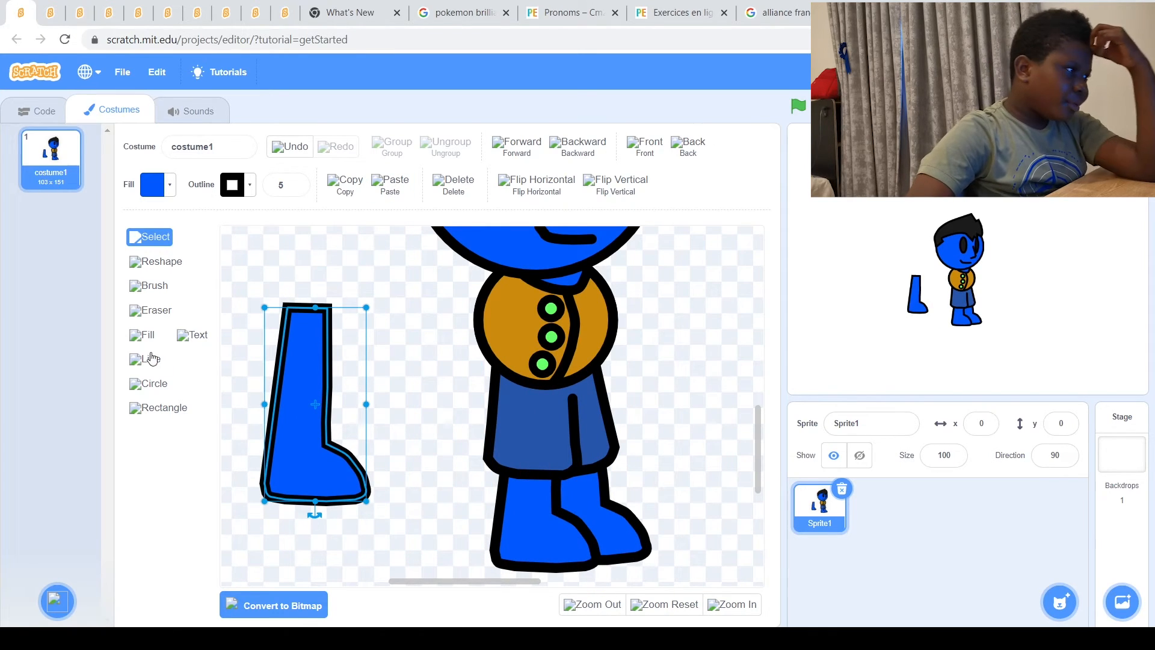
Erase a band across the middle of the copied leg and delete the upper piece, leaving only the foot
{"action": "left_click", "coordinate": [162, 309]}
{"action": "left_click_drag", "start_coordinate": [303, 418], "coordinate": [274, 410]}
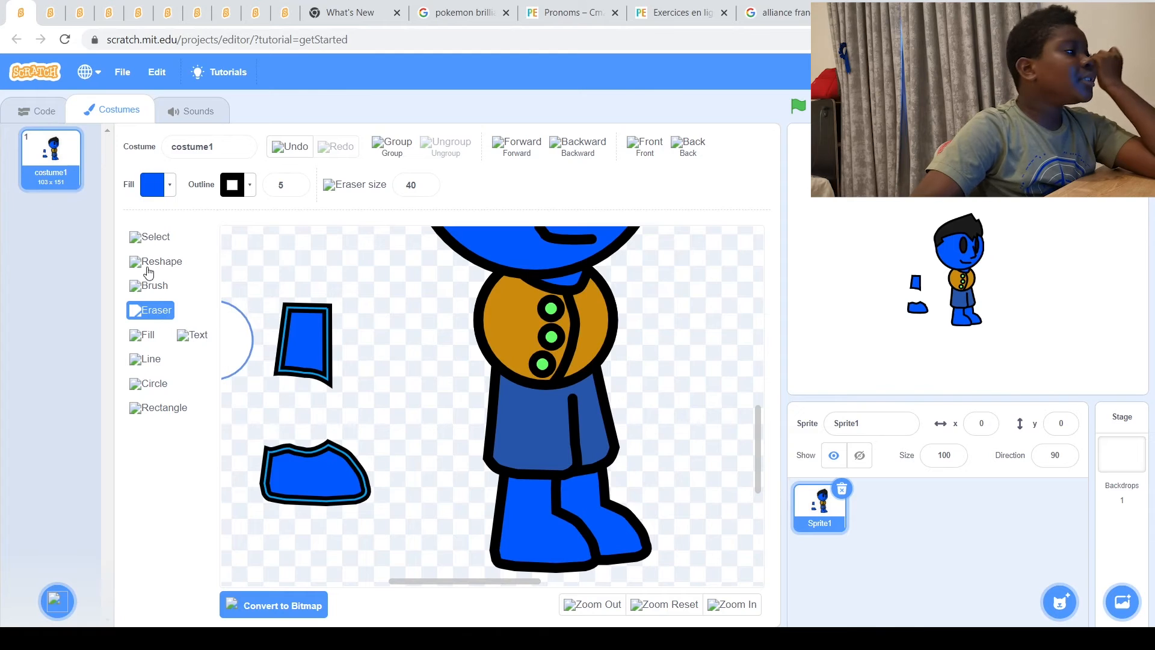
{"action": "left_click", "coordinate": [150, 238]}
{"action": "left_click", "coordinate": [385, 291]}
{"action": "left_click", "coordinate": [306, 331]}
{"action": "left_click", "coordinate": [449, 179]}
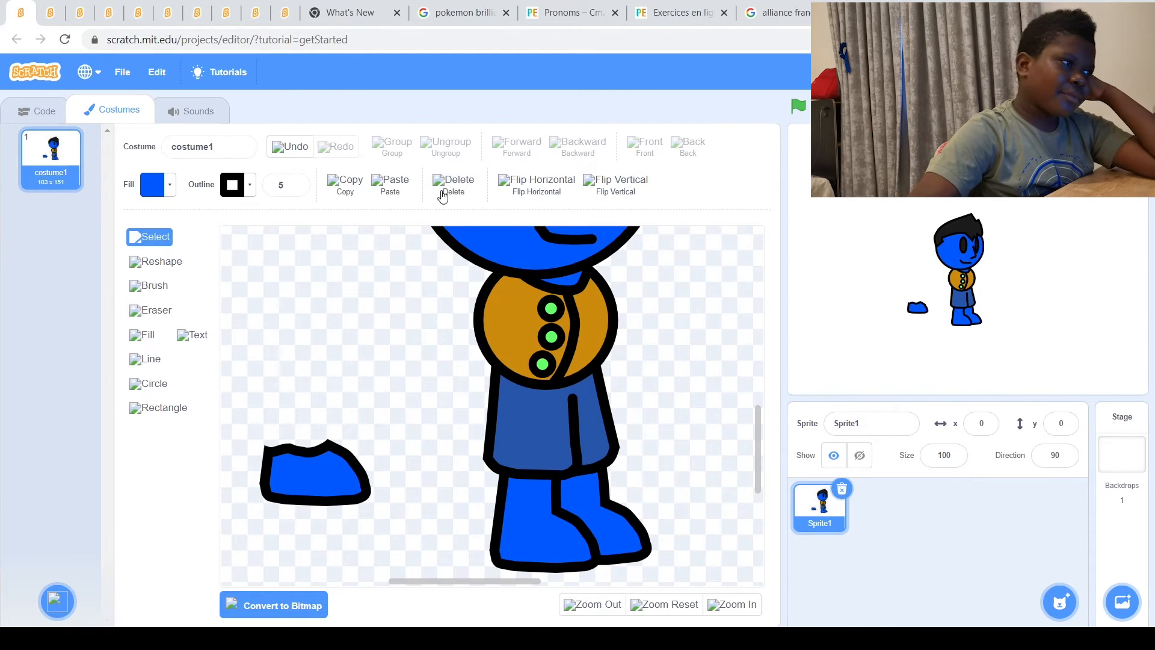
Change the fill colour of the separate foot shape beside the character from blue to pure red
{"action": "left_click", "coordinate": [321, 489]}
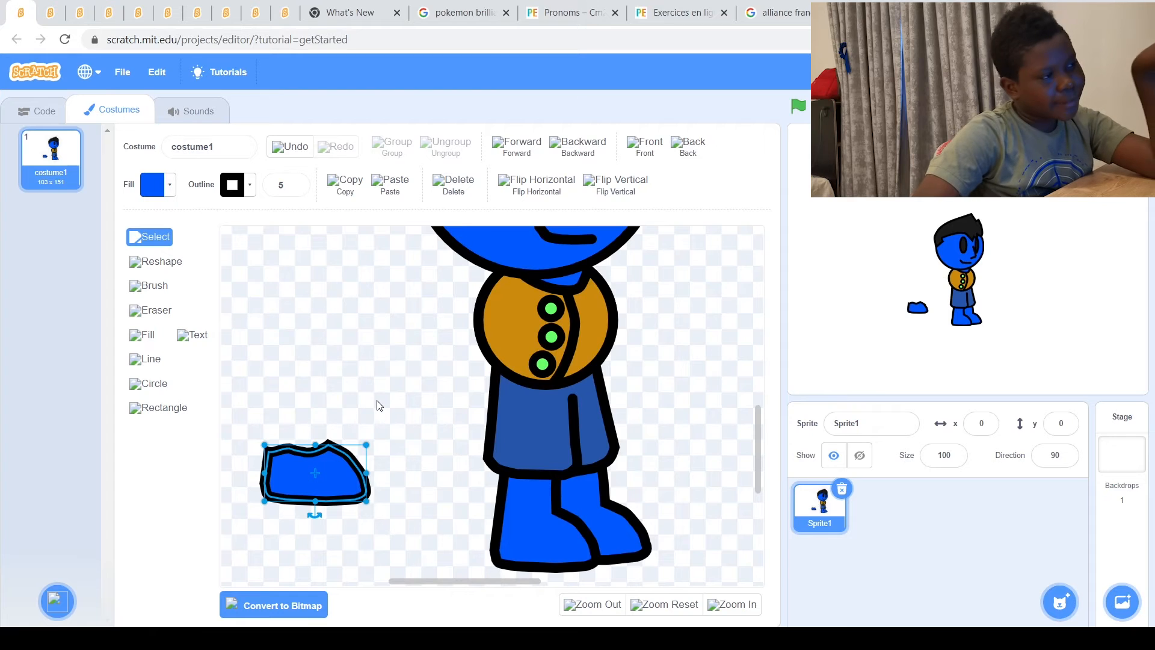
{"action": "left_click", "coordinate": [171, 189]}
{"action": "left_click_drag", "start_coordinate": [158, 271], "coordinate": [190, 263]}
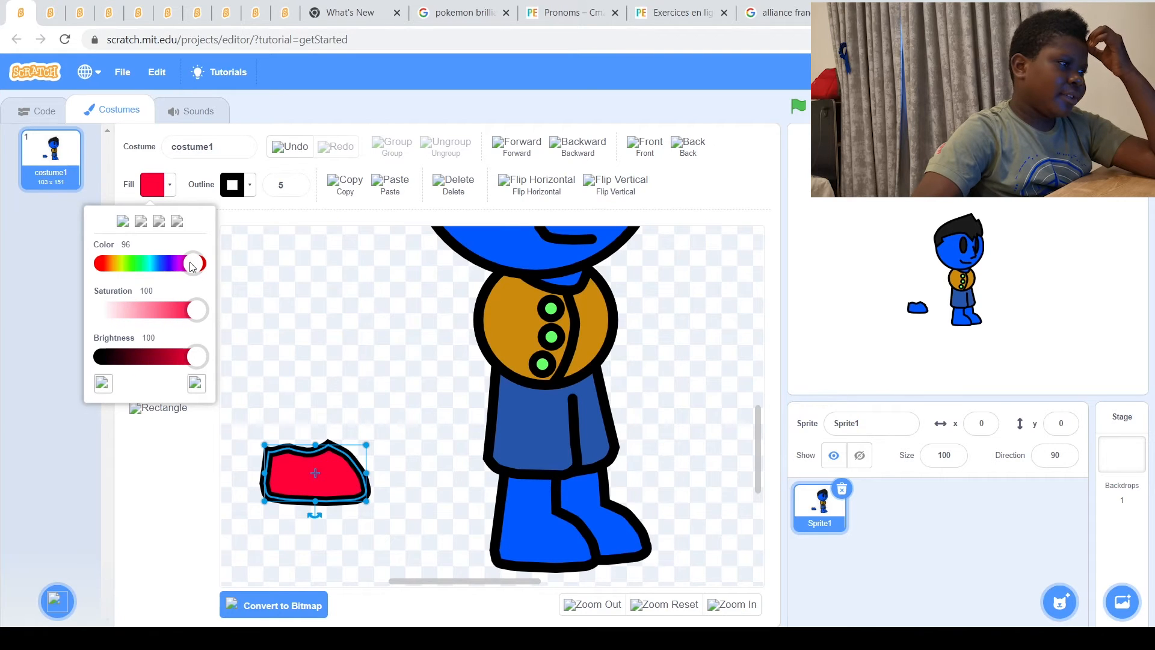
{"action": "left_click", "coordinate": [319, 325]}
{"action": "left_click", "coordinate": [295, 467]}
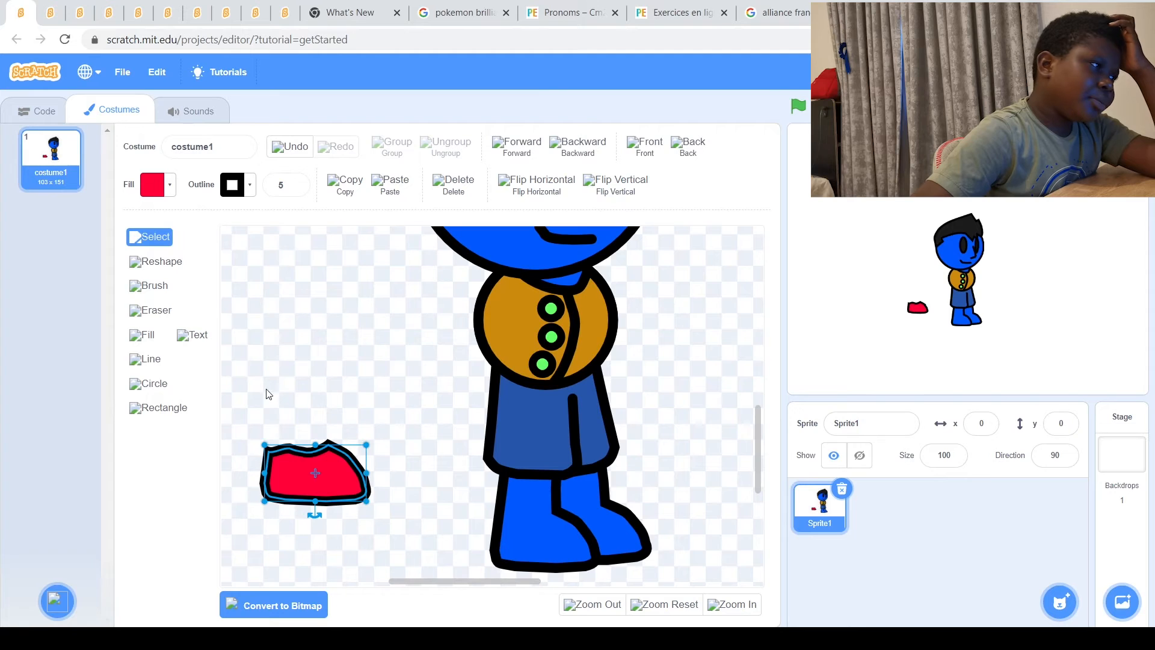
{"action": "left_click", "coordinate": [164, 193]}
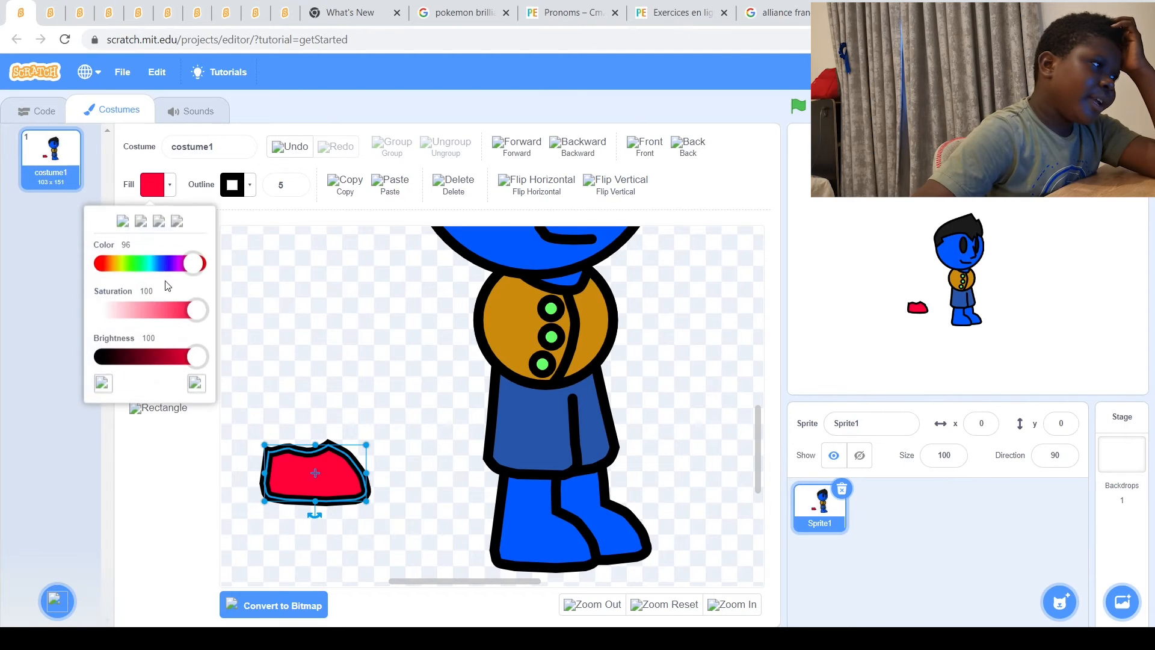
{"action": "left_click", "coordinate": [208, 272]}
{"action": "left_click", "coordinate": [340, 391]}
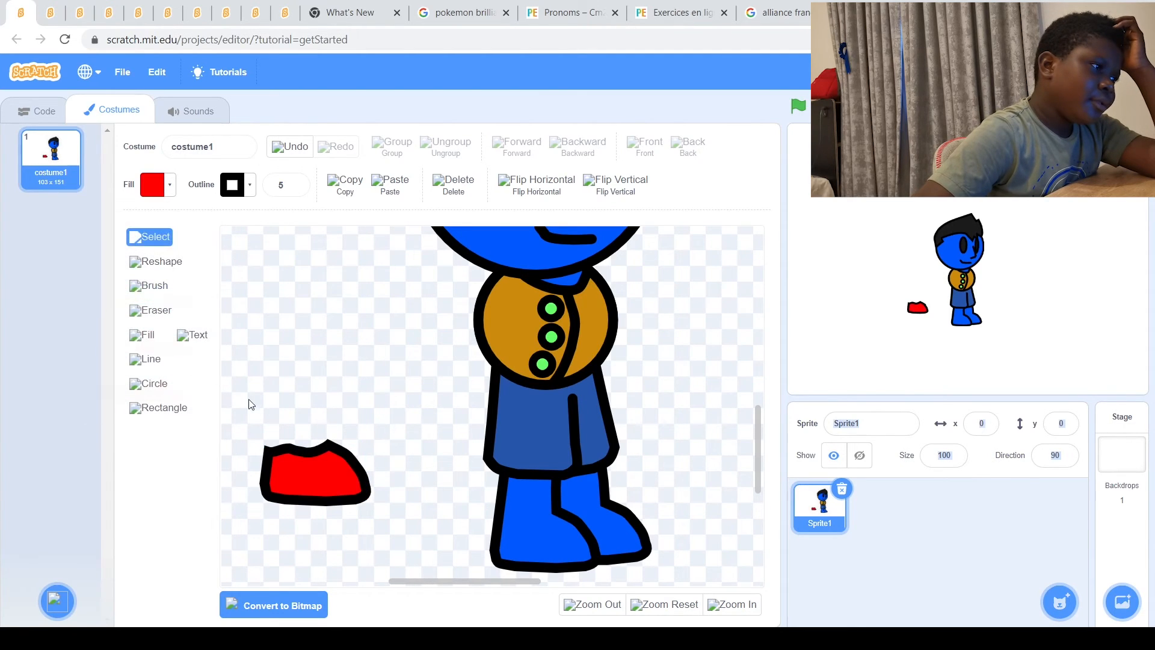
Nudge the red shoe horizontally to the right, closer to the character's legs
{"action": "left_click", "coordinate": [307, 464]}
{"action": "key", "text": "Right"}
{"action": "key", "text": "Right"}
{"action": "key", "text": "Right"}
{"action": "key", "text": "Right"}
{"action": "key", "text": "Right"}
{"action": "key", "text": "Right"}
{"action": "key", "text": "Right"}
{"action": "key", "text": "Right"}
{"action": "key", "text": "Right"}
{"action": "key", "text": "Right"}
{"action": "key", "text": "Right"}
{"action": "key", "text": "Right"}
{"action": "key", "text": "Right"}
{"action": "key", "text": "Right"}
{"action": "key", "text": "Right"}
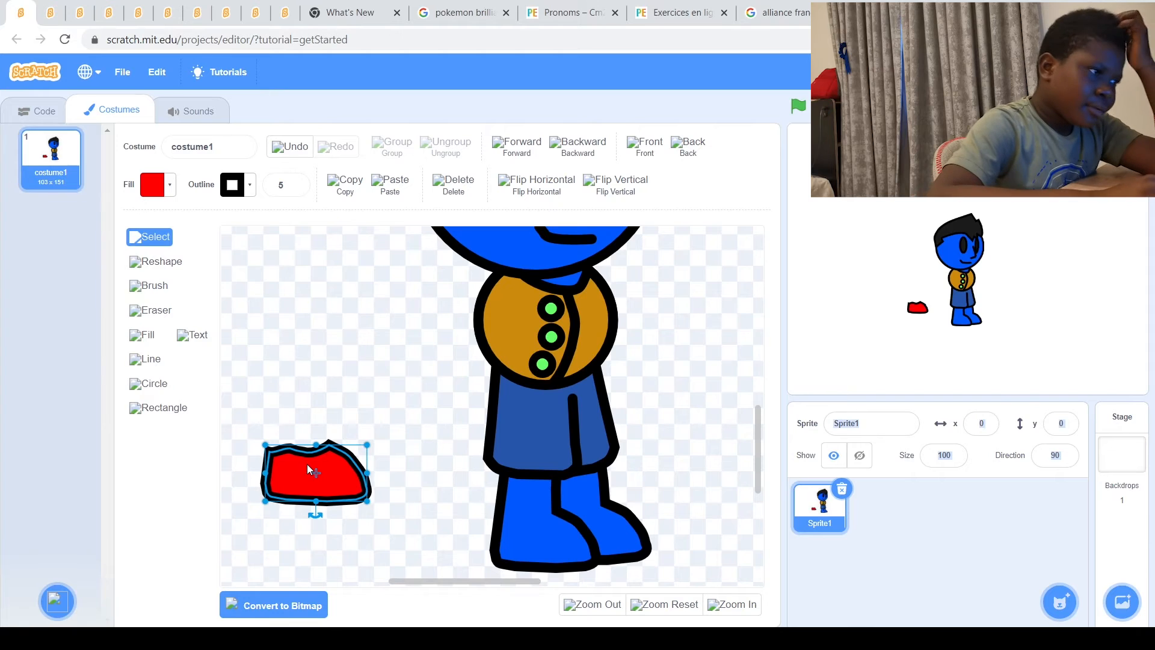
{"action": "key", "text": "Right"}
{"action": "key", "text": "Right"}
{"action": "key", "text": "Right"}
{"action": "key", "text": "Right"}
{"action": "key", "text": "Right"}
{"action": "key", "text": "Right"}
{"action": "key", "text": "Right"}
{"action": "key", "text": "Right"}
{"action": "key", "text": "Right"}
{"action": "key", "text": "Right"}
{"action": "key", "text": "Right"}
{"action": "key", "text": "Right"}
{"action": "key", "text": "Right"}
{"action": "key", "text": "Right"}
{"action": "key", "text": "Right"}
{"action": "key", "text": "Right"}
{"action": "key", "text": "Right"}
{"action": "key", "text": "Right"}
{"action": "key", "text": "Right"}
{"action": "key", "text": "Right"}
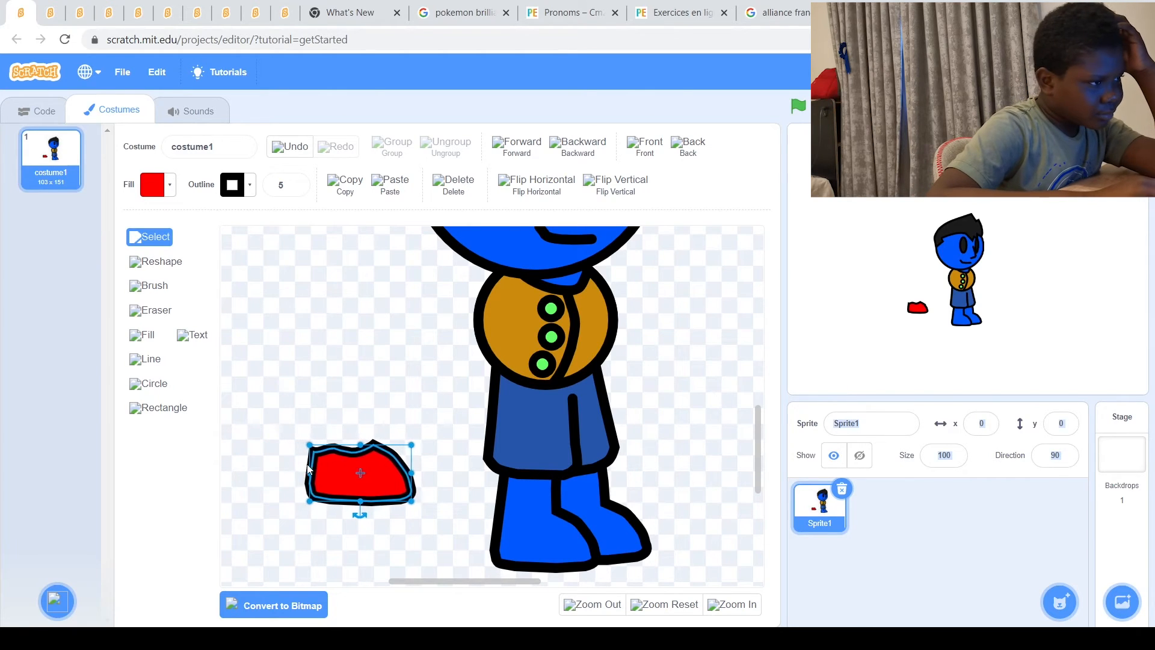
{"action": "key", "text": "Right"}
{"action": "key", "text": "Right"}
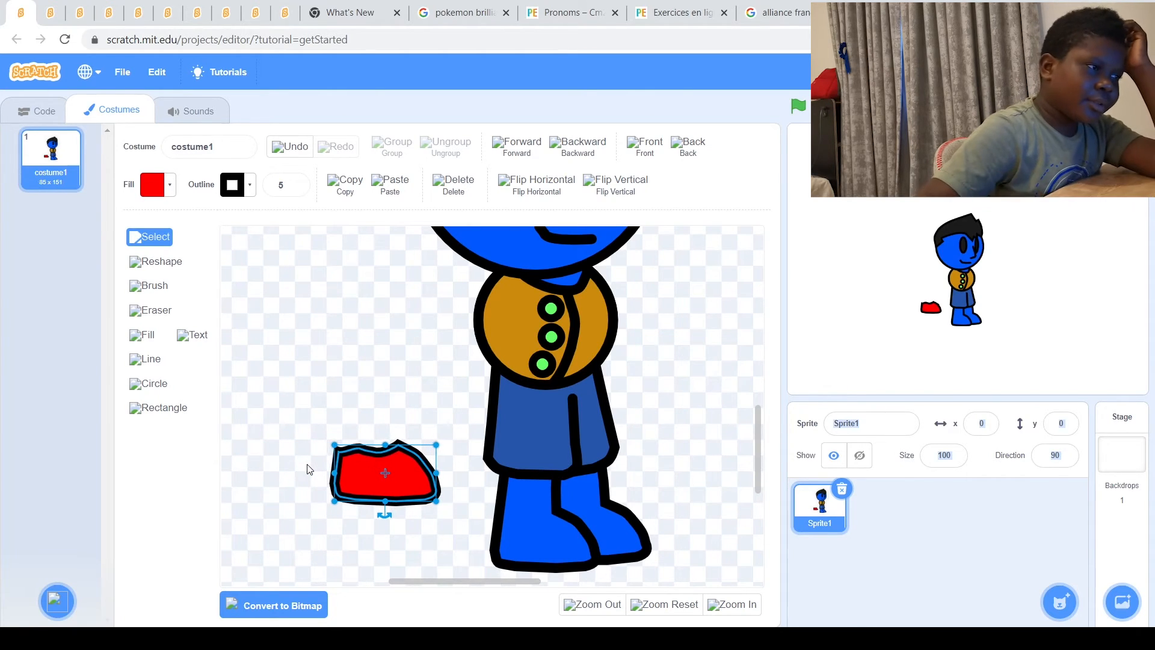
Try the red shoe over the character's front foot, fitting it to the foot's outline
{"action": "left_click_drag", "start_coordinate": [356, 461], "coordinate": [514, 530]}
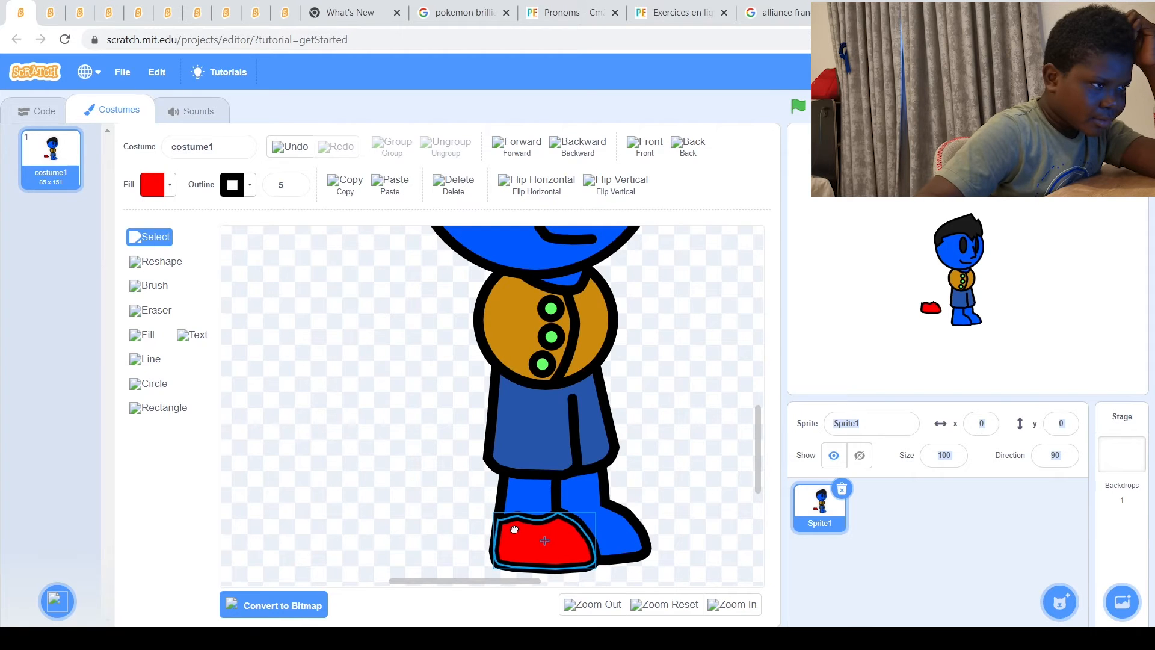
{"action": "key", "text": "Up"}
{"action": "key", "text": "Up"}
{"action": "key", "text": "Up"}
{"action": "key", "text": "Up"}
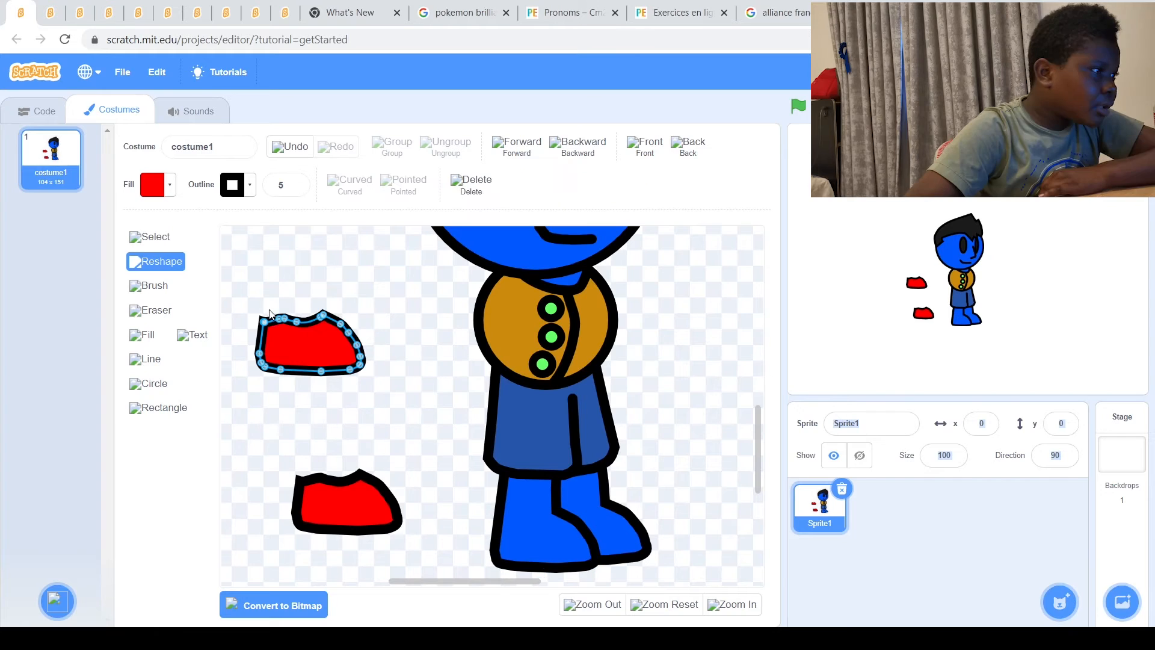
Delete the upper outline points of the upper red shoe copy, flattening it into a thin sole strip
{"action": "left_click_drag", "start_coordinate": [255, 293], "coordinate": [280, 297]}
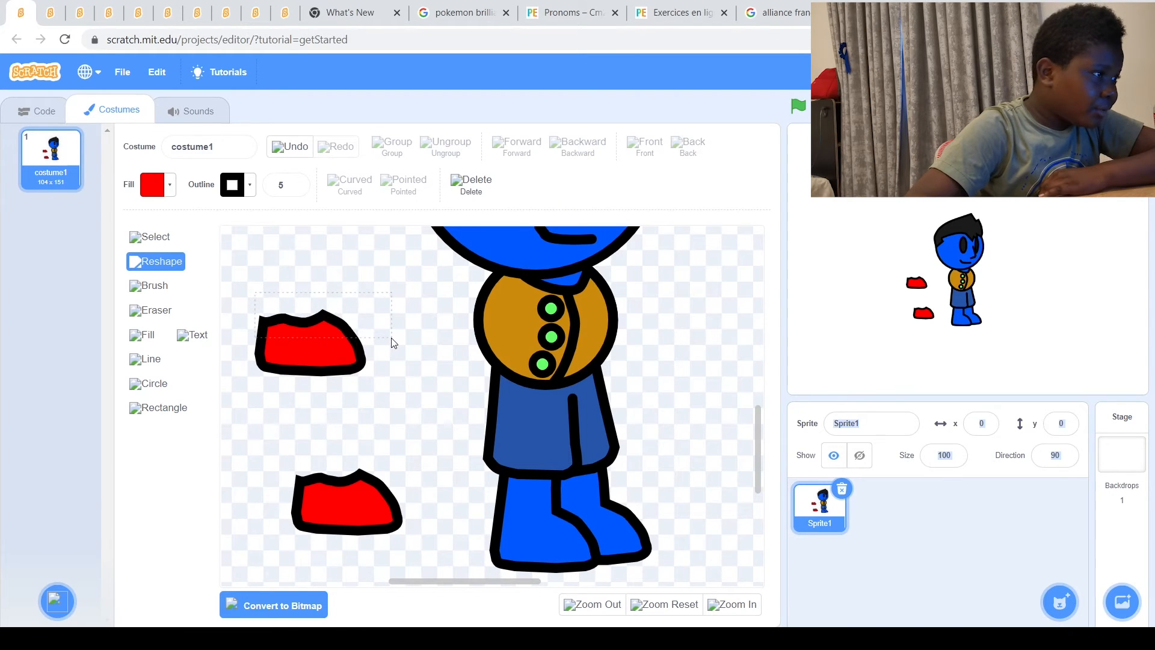
{"action": "left_click_drag", "start_coordinate": [392, 342], "coordinate": [391, 342]}
{"action": "left_click", "coordinate": [471, 184]}
{"action": "left_click", "coordinate": [355, 344]}
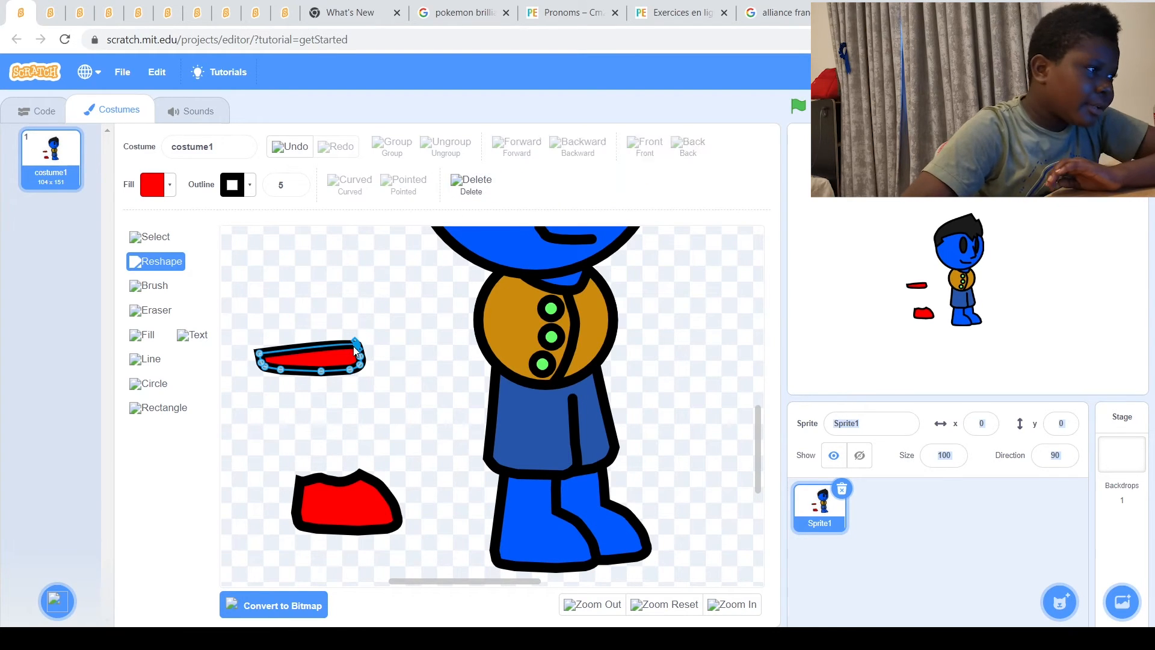
{"action": "left_click", "coordinate": [485, 194]}
{"action": "left_click", "coordinate": [370, 292]}
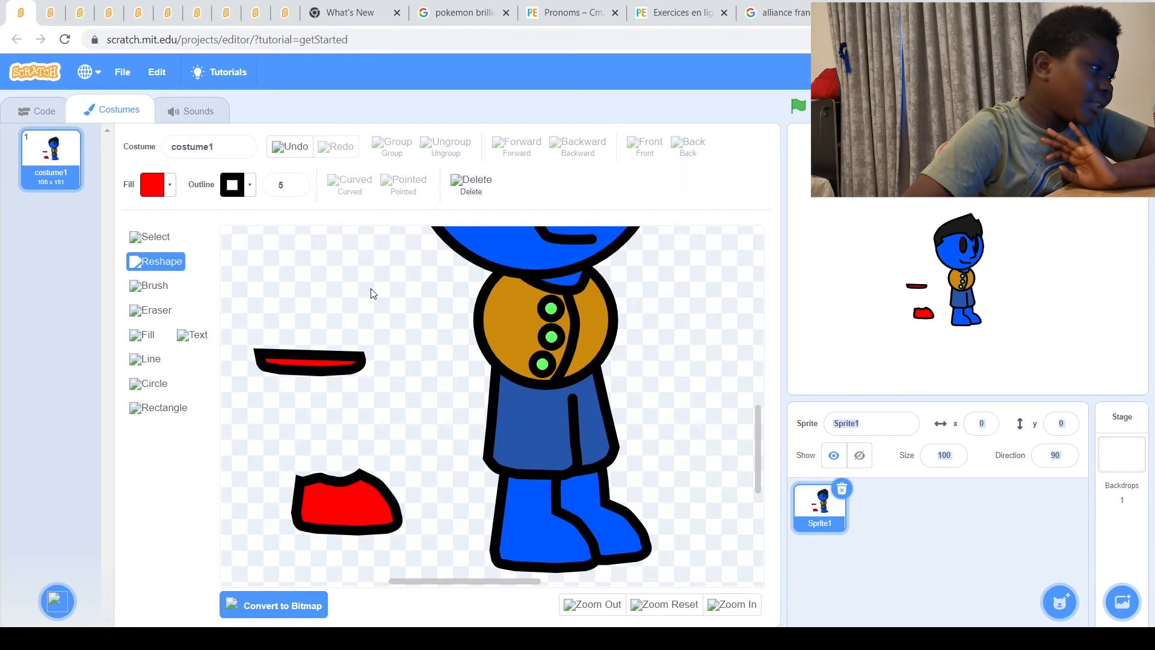
Move the thin red sole strip down and right onto the bottom of the separate red shoe, lining up their lower edges
{"action": "left_click", "coordinate": [297, 360]}
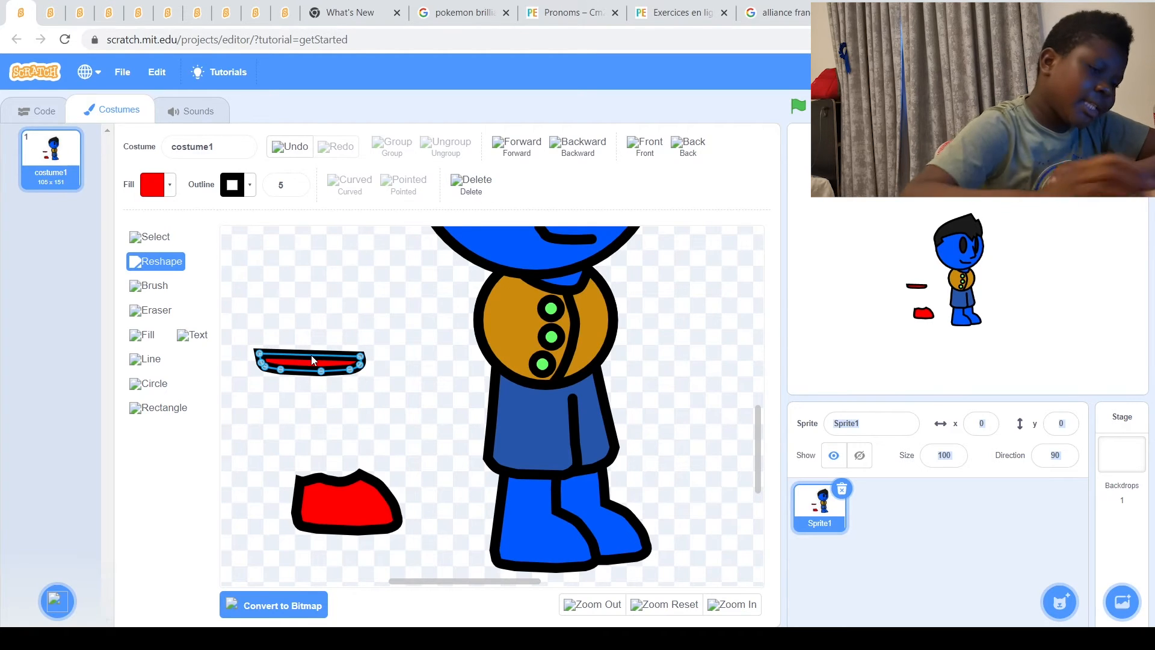
{"action": "key", "text": "Right"}
{"action": "key", "text": "Right"}
{"action": "key", "text": "Right"}
{"action": "key", "text": "Right"}
{"action": "key", "text": "Right"}
{"action": "key", "text": "Right"}
{"action": "key", "text": "Right"}
{"action": "key", "text": "Right"}
{"action": "key", "text": "Right"}
{"action": "key", "text": "Right"}
{"action": "key", "text": "Right"}
{"action": "key", "text": "Right"}
{"action": "key", "text": "Right"}
{"action": "key", "text": "Right"}
{"action": "key", "text": "Right"}
{"action": "key", "text": "Right"}
{"action": "key", "text": "Down"}
{"action": "key", "text": "Down"}
{"action": "key", "text": "Down"}
{"action": "key", "text": "Down"}
{"action": "key", "text": "Down"}
{"action": "key", "text": "Down"}
{"action": "key", "text": "Down"}
{"action": "key", "text": "Down"}
{"action": "key", "text": "Down"}
{"action": "key", "text": "Down"}
{"action": "key", "text": "Down"}
{"action": "key", "text": "Down"}
{"action": "key", "text": "Down"}
{"action": "key", "text": "Down"}
{"action": "key", "text": "Down"}
{"action": "key", "text": "Down"}
{"action": "key", "text": "Down"}
{"action": "key", "text": "Down"}
{"action": "key", "text": "Down"}
{"action": "key", "text": "Down"}
{"action": "key", "text": "Down"}
{"action": "key", "text": "Down"}
{"action": "key", "text": "Down"}
{"action": "key", "text": "Down"}
{"action": "key", "text": "Down"}
{"action": "key", "text": "Down"}
{"action": "key", "text": "Down"}
{"action": "key", "text": "Down"}
{"action": "key", "text": "Down"}
{"action": "key", "text": "Down"}
{"action": "key", "text": "Down"}
{"action": "key", "text": "Down"}
{"action": "key", "text": "Down"}
{"action": "key", "text": "Down"}
{"action": "key", "text": "Down"}
{"action": "key", "text": "Down"}
{"action": "key", "text": "Down"}
{"action": "key", "text": "Down"}
{"action": "key", "text": "Down"}
{"action": "key", "text": "Down"}
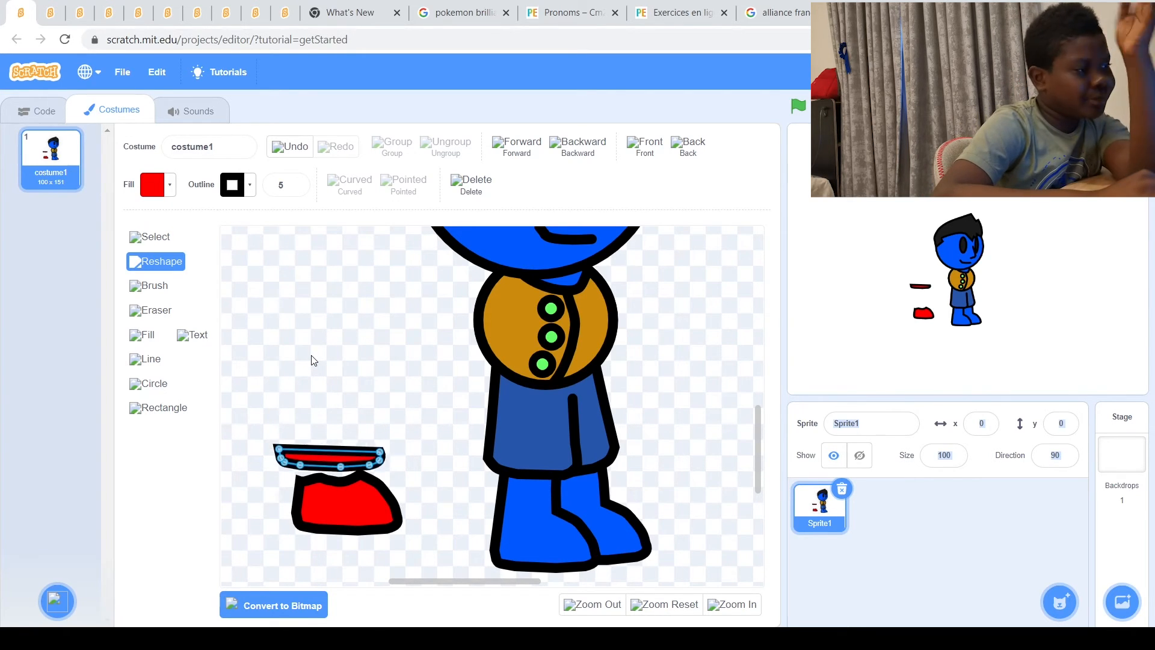
{"action": "key", "text": "Down"}
{"action": "key", "text": "Down"}
{"action": "key", "text": "Down"}
{"action": "key", "text": "Down"}
{"action": "key", "text": "Down"}
{"action": "key", "text": "Down"}
{"action": "key", "text": "Down"}
{"action": "key", "text": "Down"}
{"action": "key", "text": "Down"}
{"action": "key", "text": "Down"}
{"action": "key", "text": "Down"}
{"action": "key", "text": "Down"}
{"action": "key", "text": "Down"}
{"action": "key", "text": "Down"}
{"action": "key", "text": "Down"}
{"action": "key", "text": "Down"}
{"action": "key", "text": "Down"}
{"action": "key", "text": "Down"}
{"action": "key", "text": "Down"}
{"action": "key", "text": "Down"}
{"action": "key", "text": "Down"}
{"action": "key", "text": "Down"}
{"action": "key", "text": "Down"}
{"action": "key", "text": "Down"}
{"action": "key", "text": "Down"}
{"action": "key", "text": "Down"}
{"action": "key", "text": "Down"}
{"action": "key", "text": "Down"}
{"action": "key", "text": "Down"}
{"action": "key", "text": "Right"}
{"action": "key", "text": "Right"}
{"action": "key", "text": "Right"}
{"action": "key", "text": "Right"}
{"action": "key", "text": "Right"}
{"action": "key", "text": "Right"}
{"action": "key", "text": "Right"}
{"action": "key", "text": "Right"}
{"action": "key", "text": "Right"}
{"action": "key", "text": "Right"}
{"action": "key", "text": "Right"}
{"action": "key", "text": "Right"}
{"action": "key", "text": "Right"}
{"action": "key", "text": "Right"}
{"action": "key", "text": "Right"}
{"action": "key", "text": "Down"}
{"action": "key", "text": "Down"}
{"action": "key", "text": "Down"}
{"action": "key", "text": "Down"}
{"action": "key", "text": "Right"}
{"action": "key", "text": "Right"}
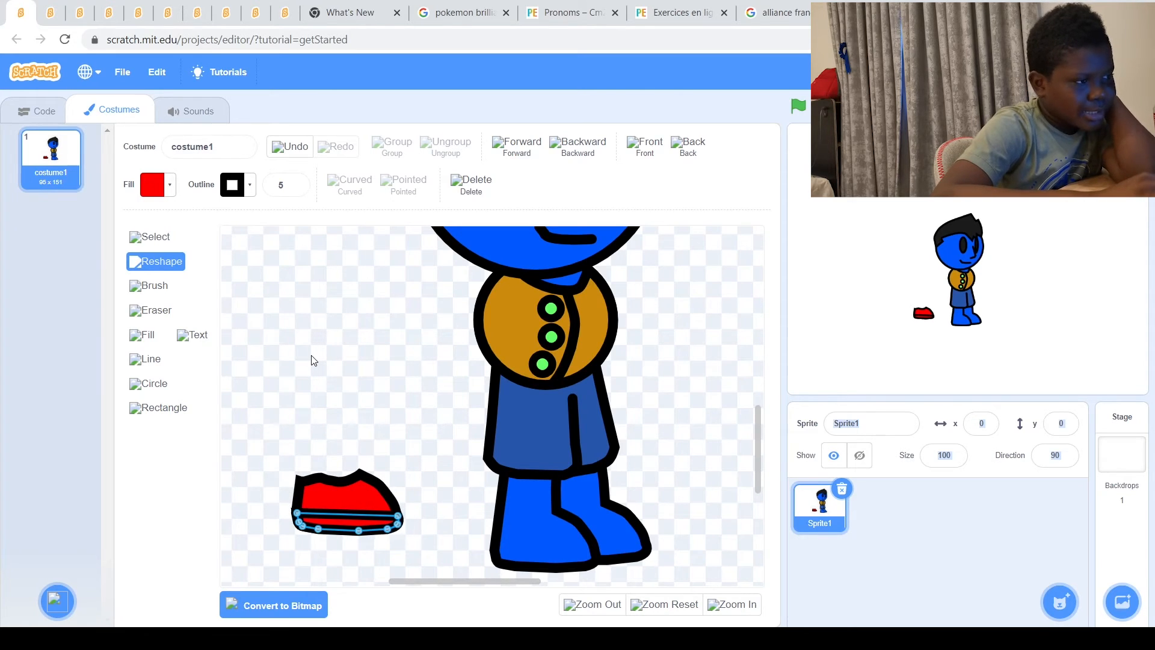
{"action": "left_click", "coordinate": [340, 431]}
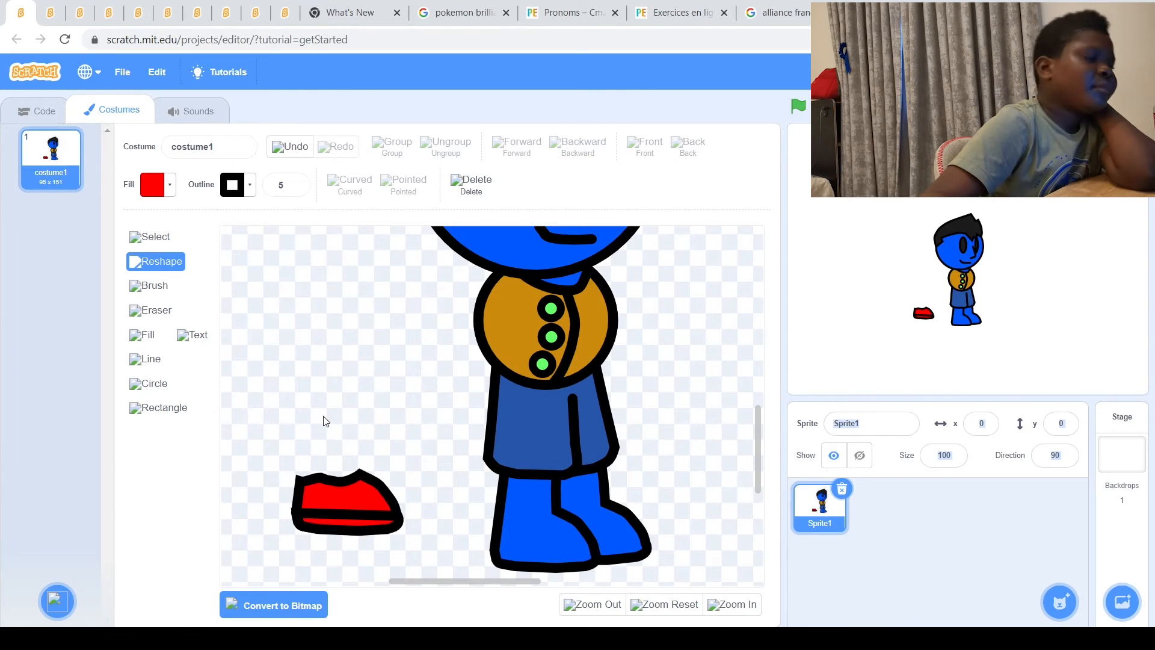
Change the sole strip's fill to lime green with colour 27, keeping saturation and brightness at 100
{"action": "left_click", "coordinate": [336, 510]}
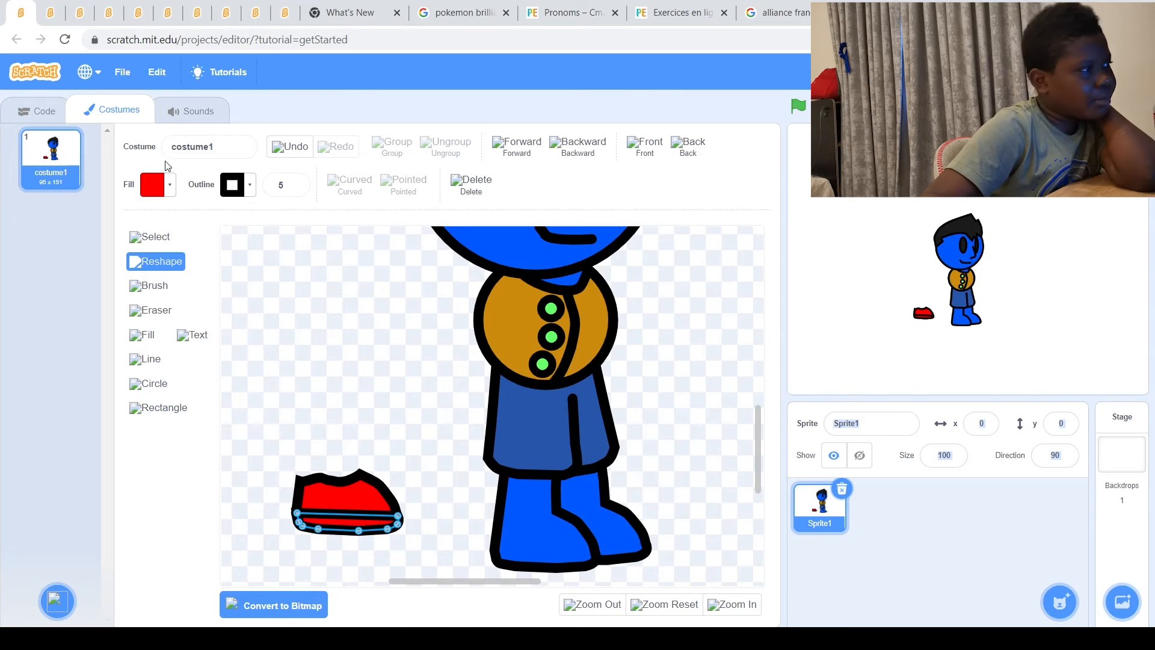
{"action": "left_click", "coordinate": [154, 239]}
{"action": "left_click", "coordinate": [168, 186]}
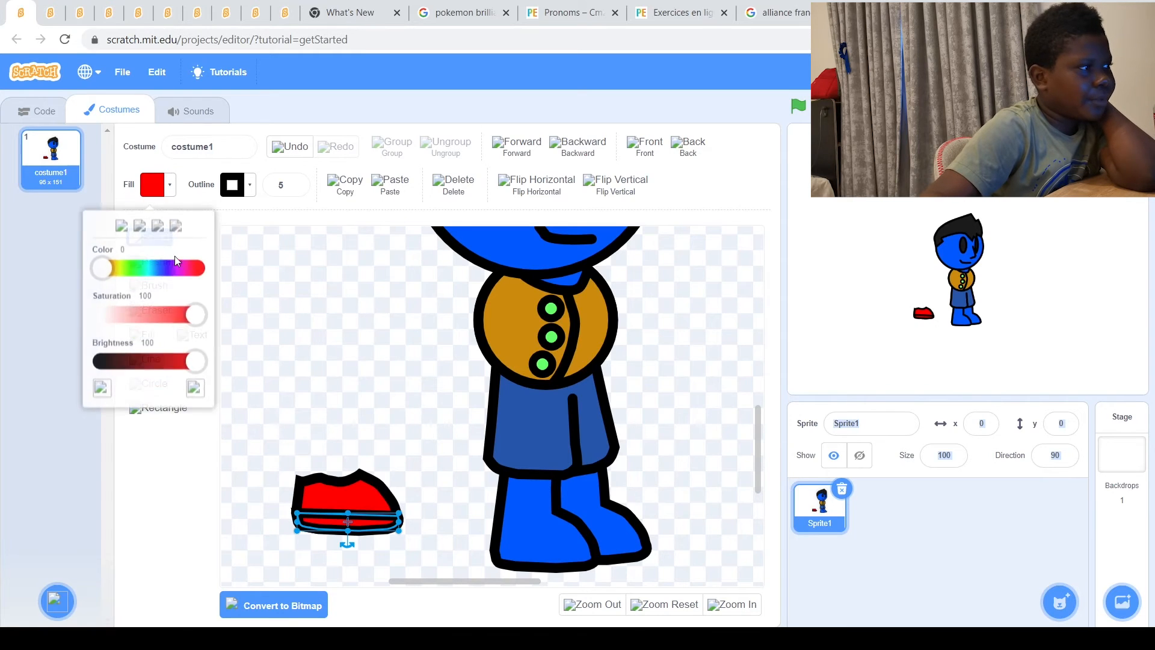
{"action": "left_click", "coordinate": [127, 263]}
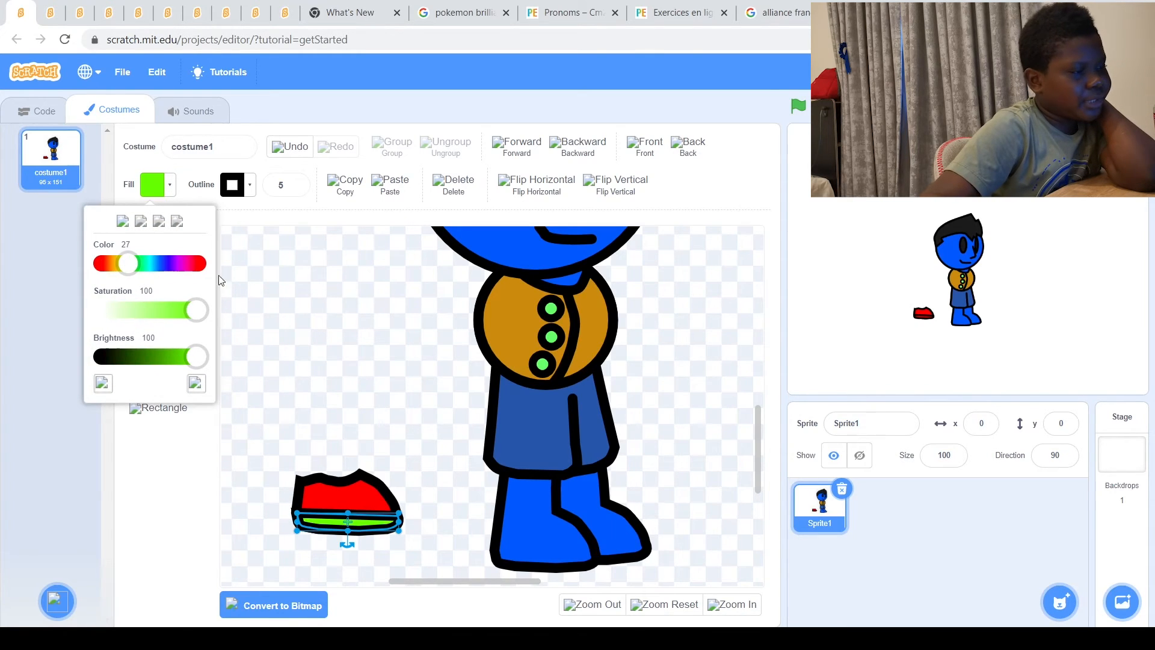
{"action": "left_click", "coordinate": [310, 317]}
Select the red shoe together with its green sole and move both onto the character's front foot
{"action": "left_click_drag", "start_coordinate": [398, 551], "coordinate": [401, 551]}
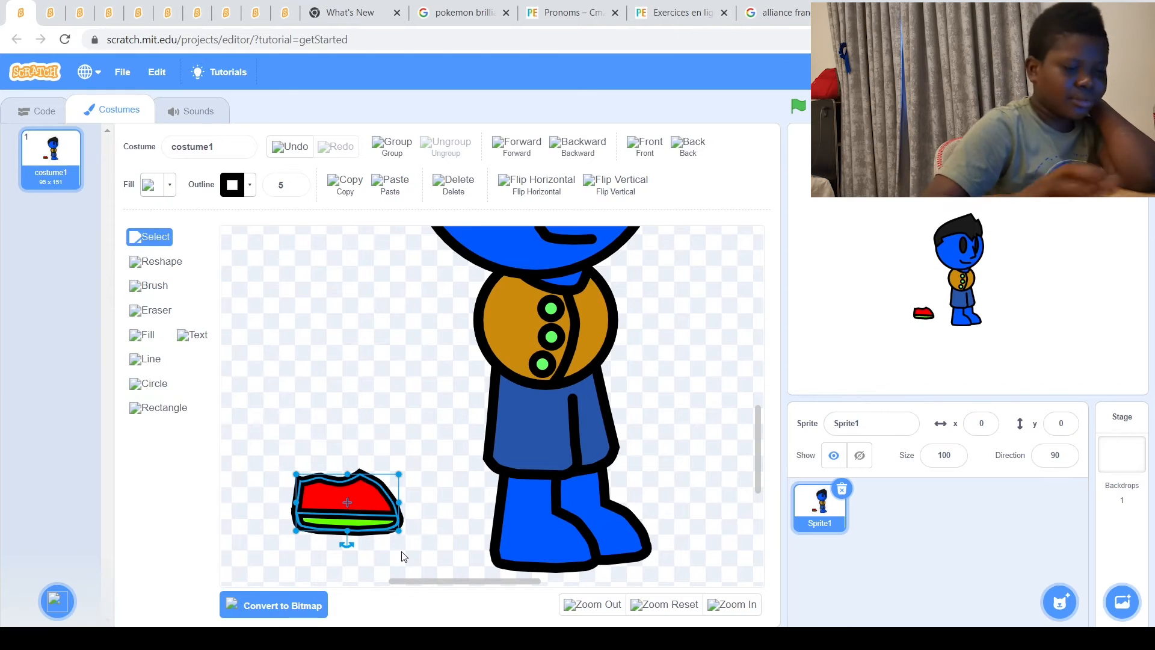
{"action": "key", "text": "Right"}
{"action": "key", "text": "Right"}
{"action": "key", "text": "Right"}
{"action": "key", "text": "Right"}
{"action": "key", "text": "Right"}
{"action": "key", "text": "Right"}
{"action": "key", "text": "Right"}
{"action": "key", "text": "Right"}
{"action": "key", "text": "Right"}
{"action": "key", "text": "Right"}
{"action": "key", "text": "Right"}
{"action": "key", "text": "Right"}
{"action": "key", "text": "Right"}
{"action": "key", "text": "Right"}
{"action": "key", "text": "Right"}
{"action": "key", "text": "Right"}
{"action": "key", "text": "Right"}
{"action": "key", "text": "Right"}
{"action": "key", "text": "Right"}
{"action": "key", "text": "Right"}
{"action": "key", "text": "Right"}
{"action": "key", "text": "Right"}
{"action": "key", "text": "Right"}
{"action": "key", "text": "Right"}
{"action": "key", "text": "Right"}
{"action": "key", "text": "Right"}
{"action": "key", "text": "Right"}
{"action": "key", "text": "Right"}
{"action": "key", "text": "Right"}
{"action": "key", "text": "Right"}
{"action": "key", "text": "Right"}
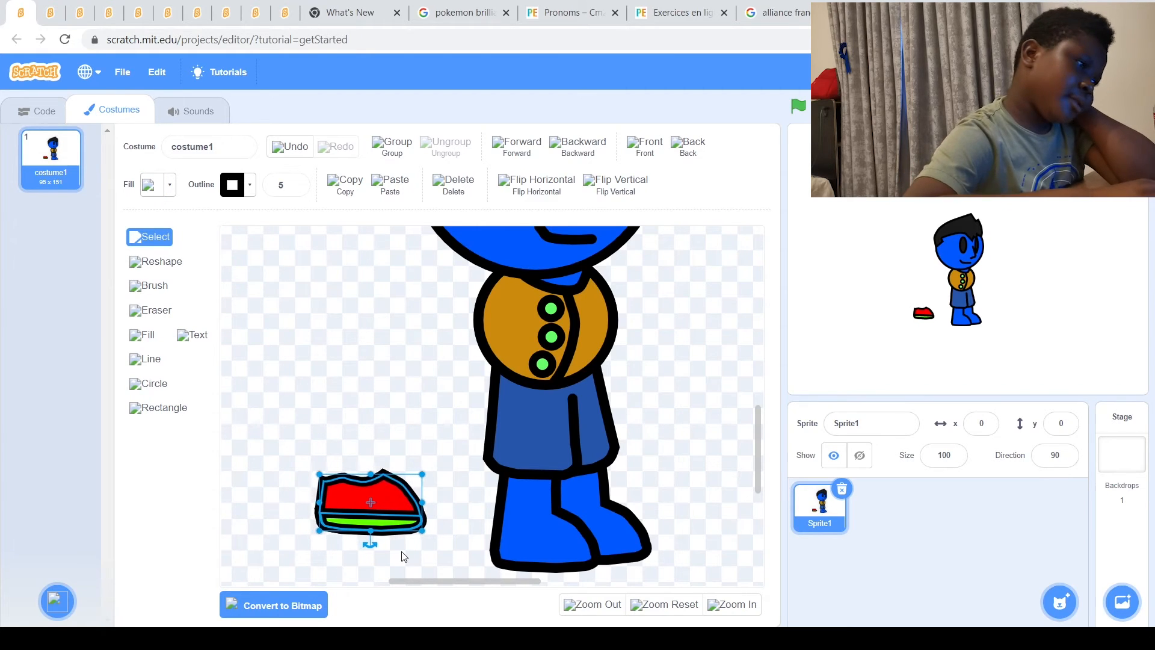
{"action": "left_click_drag", "start_coordinate": [339, 500], "coordinate": [511, 540]}
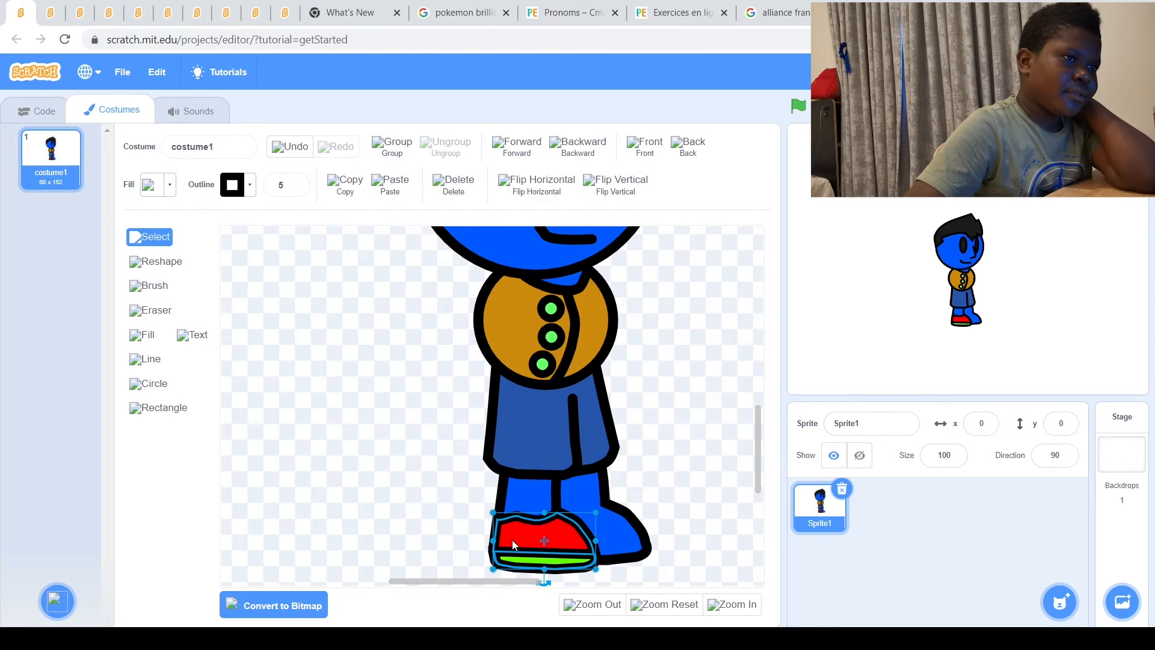
Duplicate costume1, the costume with the finished front shoe
{"action": "right_click", "coordinate": [62, 168]}
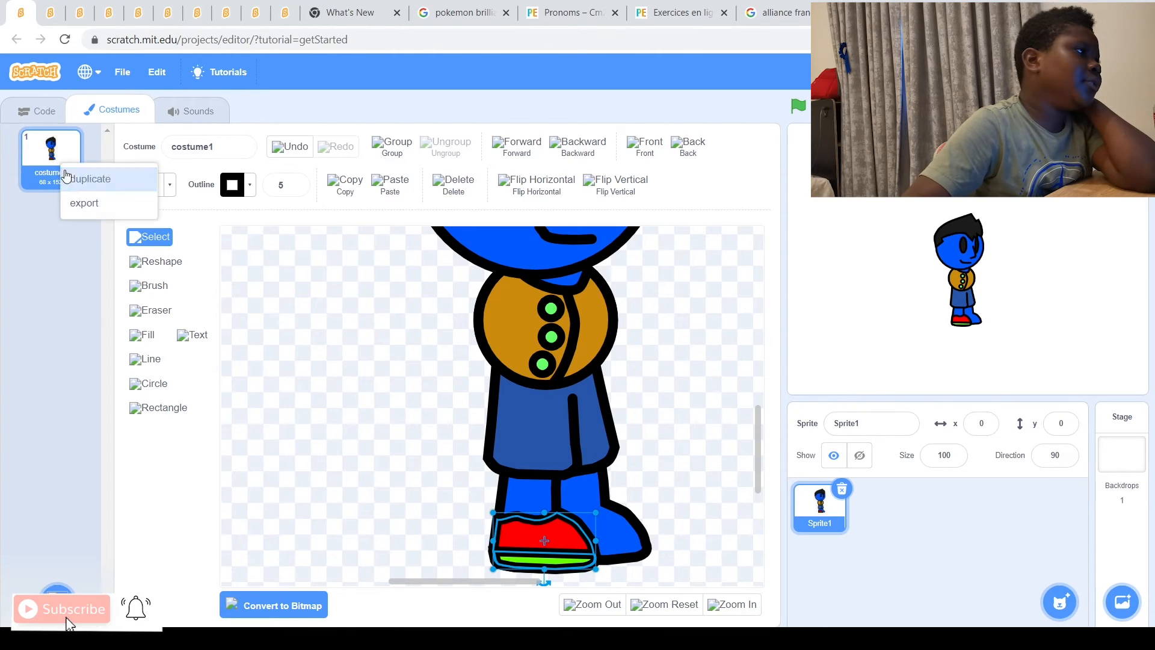
{"action": "left_click", "coordinate": [84, 178]}
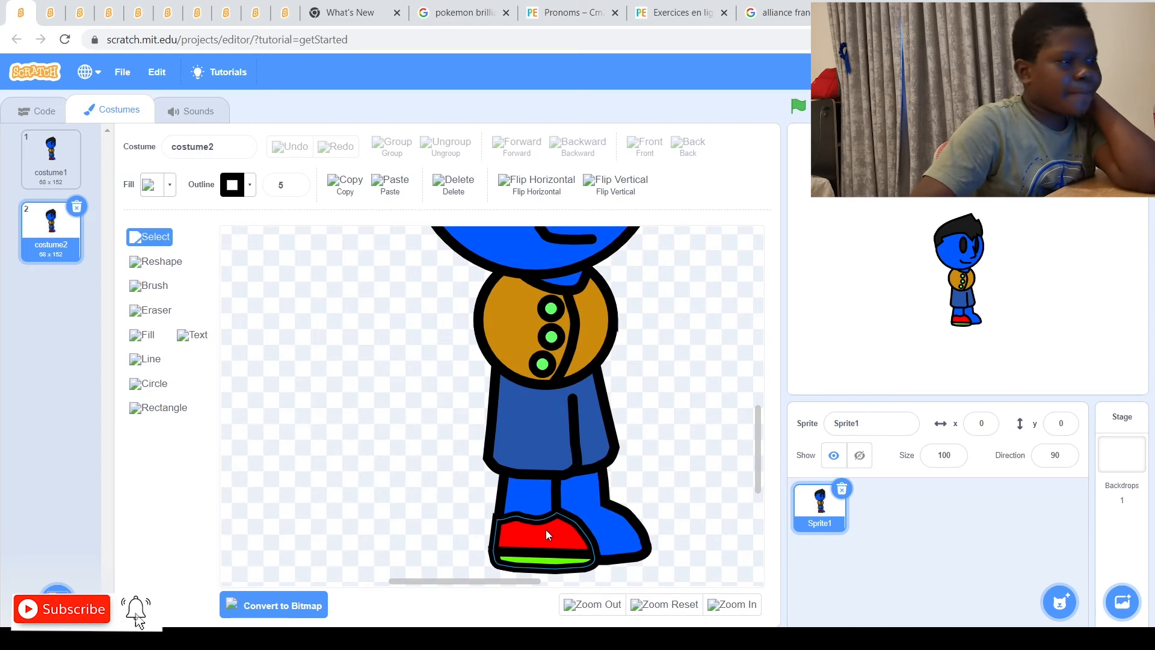
{"action": "left_click", "coordinate": [547, 535]}
{"action": "left_click", "coordinate": [391, 180]}
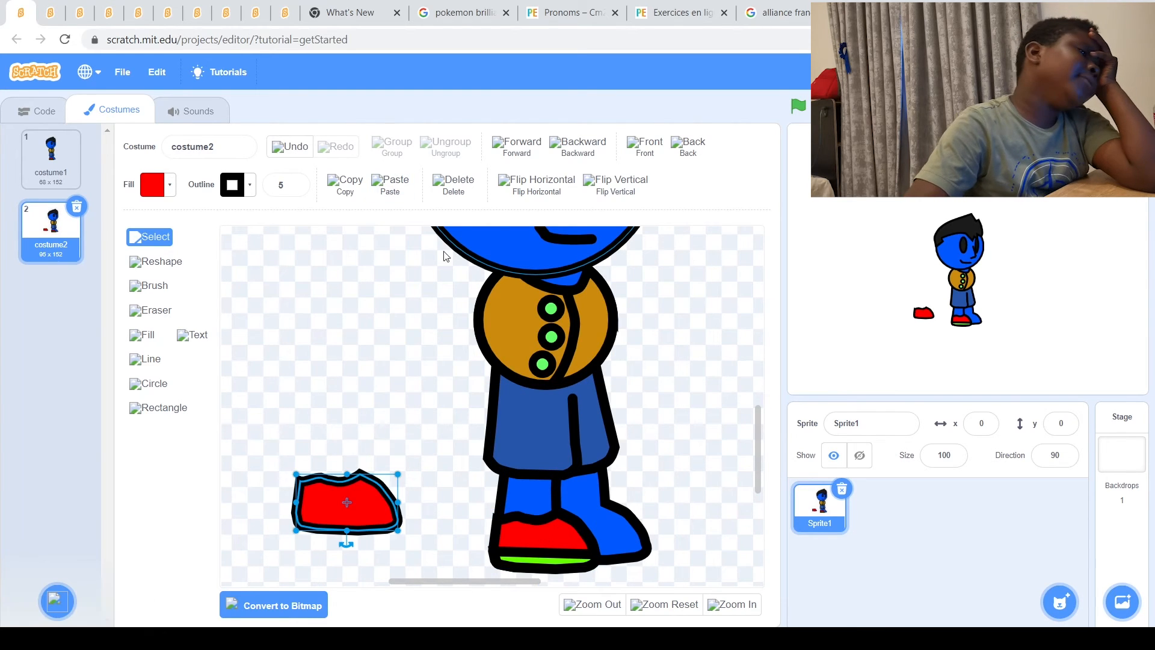
{"action": "left_click", "coordinate": [462, 188]}
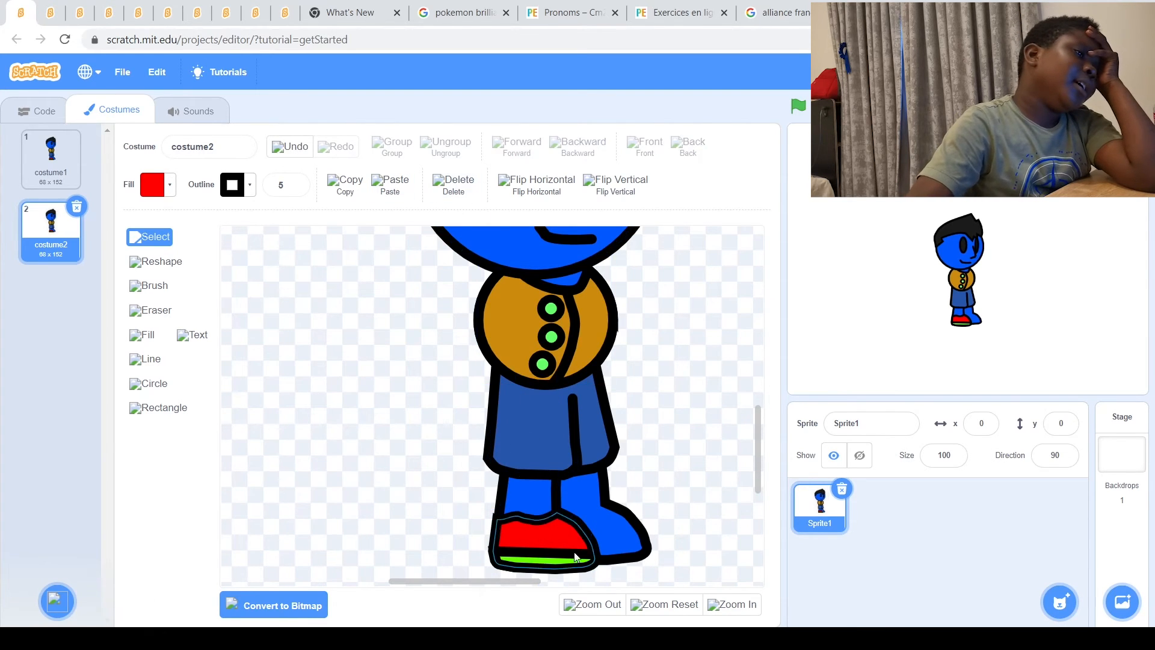
Delete the green sole and the red shoe from the front foot in costume2, leaving the character barefoot
{"action": "left_click", "coordinate": [541, 560]}
{"action": "left_click", "coordinate": [458, 181]}
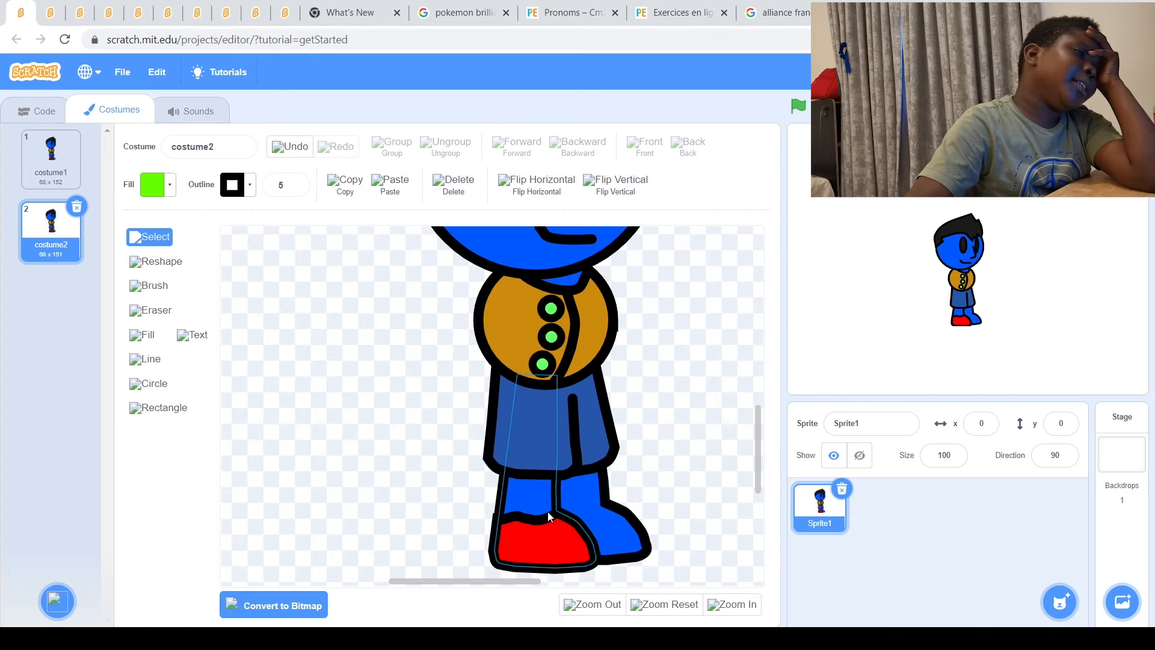
{"action": "left_click", "coordinate": [543, 543]}
{"action": "left_click", "coordinate": [467, 196]}
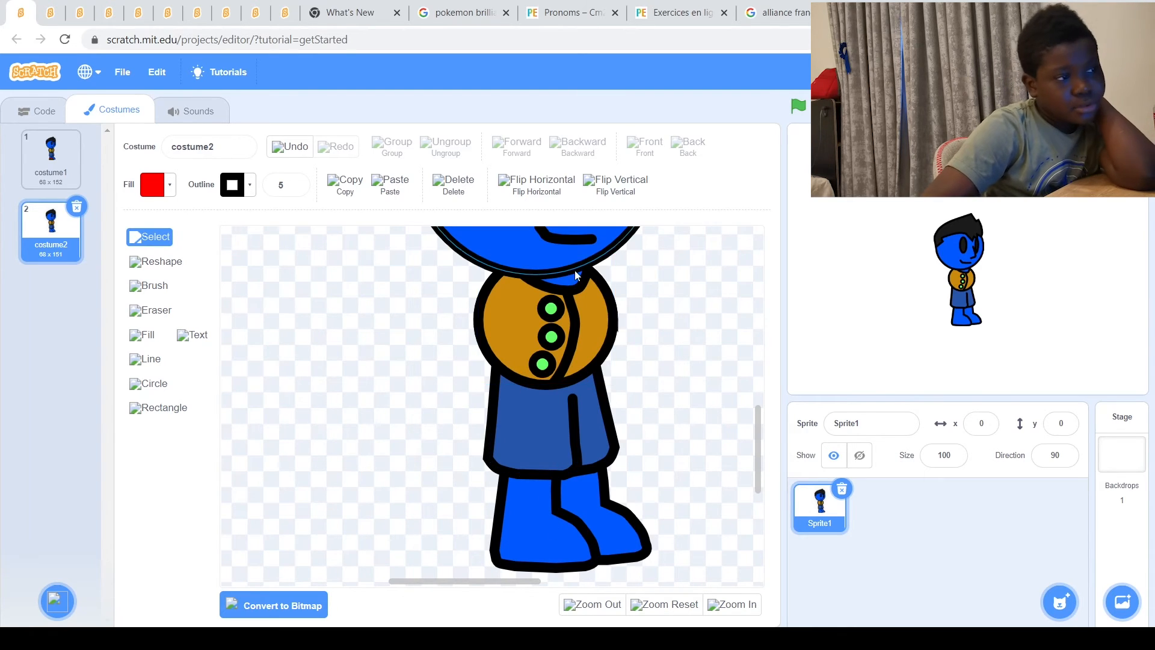
{"action": "scroll", "coordinate": [565, 356], "scroll_direction": "up", "scroll_amount": 5}
{"action": "scroll", "coordinate": [493, 441], "scroll_direction": "down", "scroll_amount": 3}
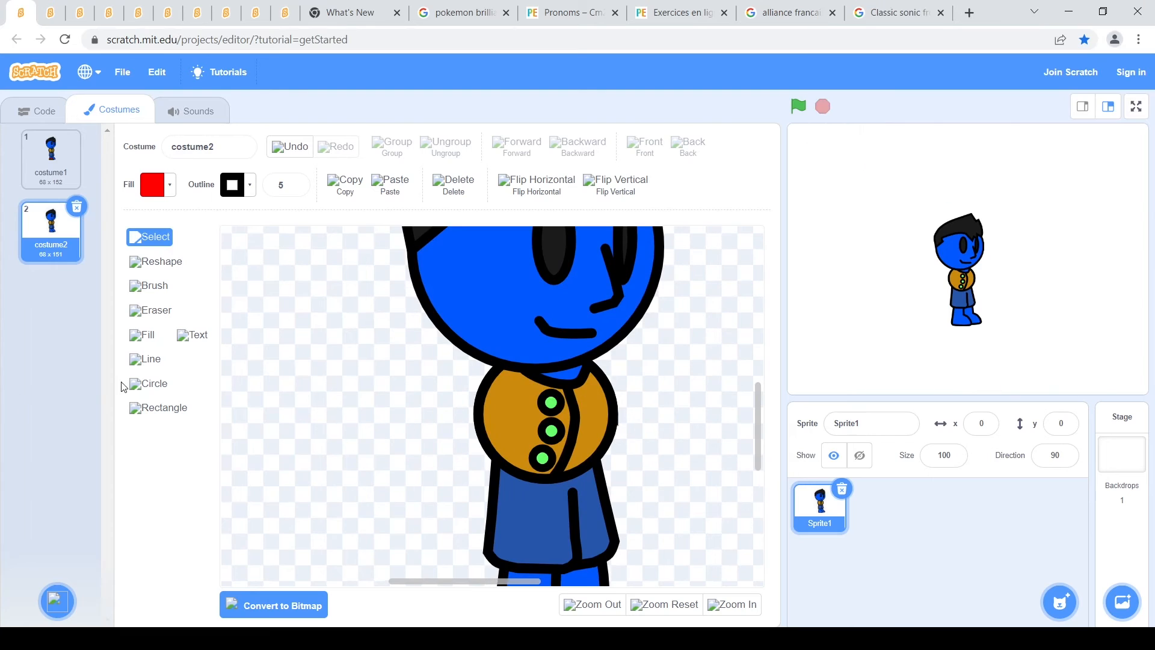
{"action": "left_click", "coordinate": [150, 359]}
{"action": "left_click_drag", "start_coordinate": [506, 376], "coordinate": [494, 373]}
{"action": "left_click_drag", "start_coordinate": [494, 373], "coordinate": [472, 381]}
{"action": "mouse_move", "coordinate": [472, 382]}
{"action": "left_mouse_down"}
{"action": "mouse_move", "coordinate": [450, 413]}
{"action": "mouse_move", "coordinate": [455, 431]}
{"action": "mouse_move", "coordinate": [484, 393]}
{"action": "left_mouse_up"}
{"action": "left_click", "coordinate": [300, 151]}
{"action": "left_click", "coordinate": [300, 155]}
{"action": "left_click", "coordinate": [300, 155]}
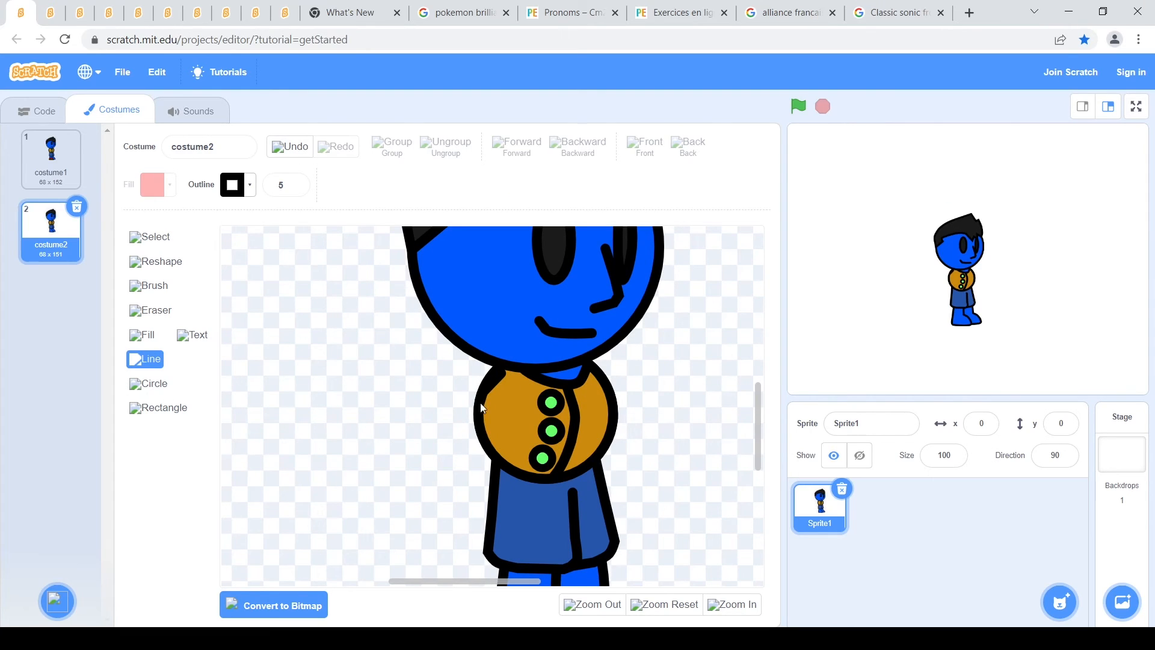
Draw a closed black-outlined sleeve over the orange top's back shoulder and fill it with the shirt buttons' light green
{"action": "left_click_drag", "start_coordinate": [530, 434], "coordinate": [531, 396]}
{"action": "left_click_drag", "start_coordinate": [531, 396], "coordinate": [523, 380]}
{"action": "left_click_drag", "start_coordinate": [523, 381], "coordinate": [504, 374]}
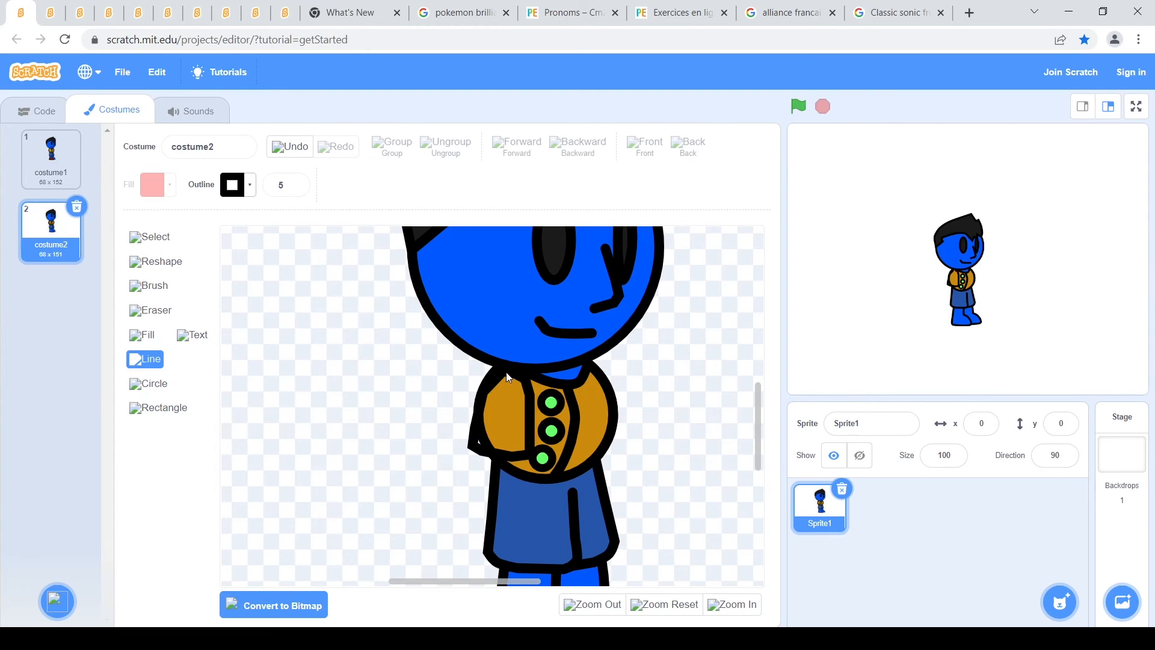
{"action": "left_click", "coordinate": [149, 237]}
{"action": "left_click", "coordinate": [476, 421]}
{"action": "left_click", "coordinate": [158, 185]}
{"action": "left_click", "coordinate": [196, 381]}
{"action": "left_click", "coordinate": [553, 405]}
Reshape the green sleeve by turning its shoulder points and lower edge into curves
{"action": "left_click", "coordinate": [156, 262]}
{"action": "left_click", "coordinate": [369, 331]}
{"action": "left_click", "coordinate": [508, 416]}
{"action": "left_click", "coordinate": [529, 396]}
{"action": "left_click", "coordinate": [350, 185]}
{"action": "left_click", "coordinate": [525, 381]}
{"action": "left_click", "coordinate": [350, 185]}
{"action": "left_click", "coordinate": [512, 458]}
{"action": "left_click", "coordinate": [350, 187]}
Shift the green sleeve slightly and rotate it so its cuff angles outward from the body
{"action": "left_click", "coordinate": [149, 237]}
{"action": "left_click_drag", "start_coordinate": [503, 424], "coordinate": [493, 429]}
{"action": "left_click_drag", "start_coordinate": [491, 477], "coordinate": [476, 476]}
{"action": "left_click", "coordinate": [692, 395]}
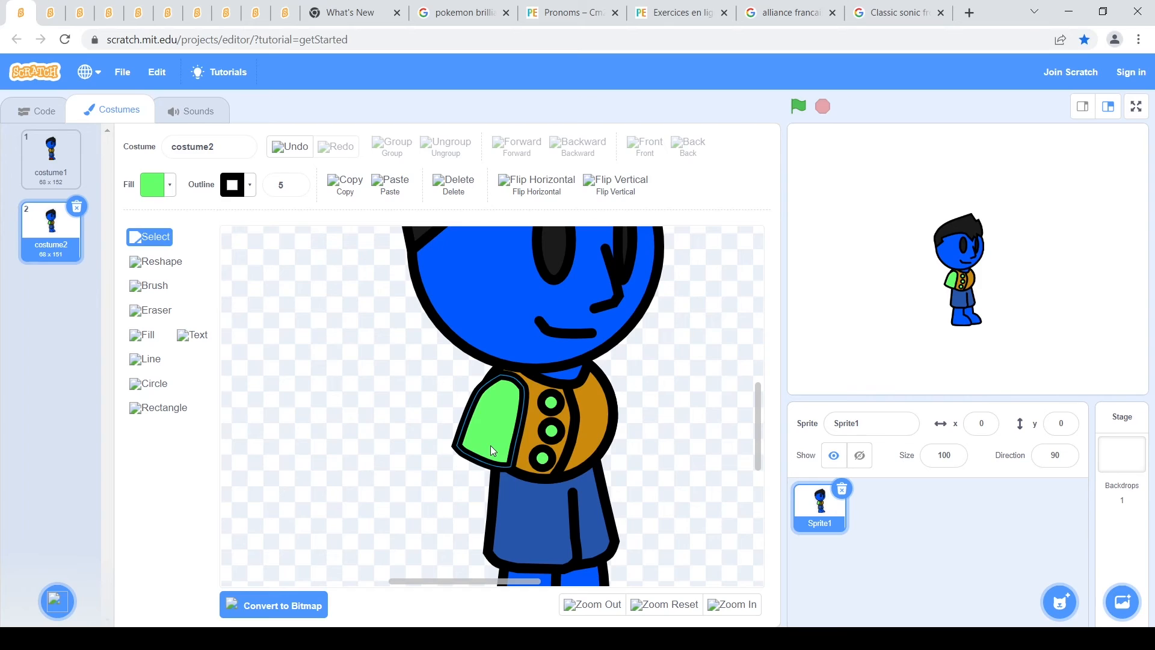
Draw two parallel slanted black strokes on the empty canvas behind the character
{"action": "key", "text": "l"}
{"action": "left_click_drag", "start_coordinate": [261, 310], "coordinate": [224, 380]}
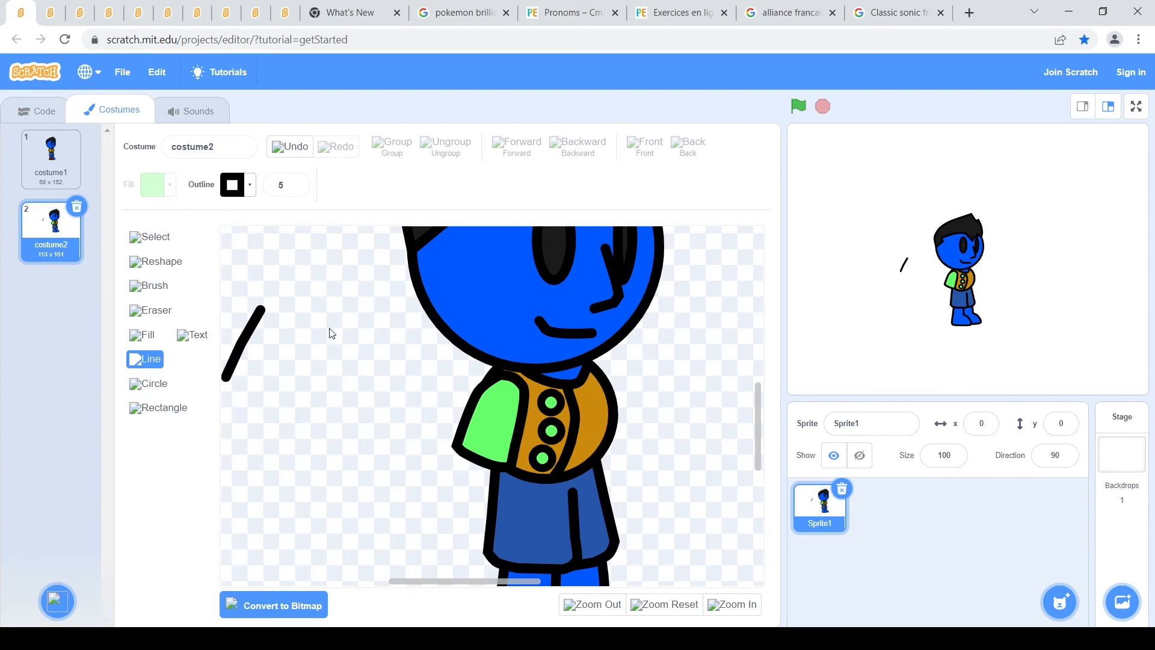
{"action": "left_click_drag", "start_coordinate": [300, 319], "coordinate": [268, 390]}
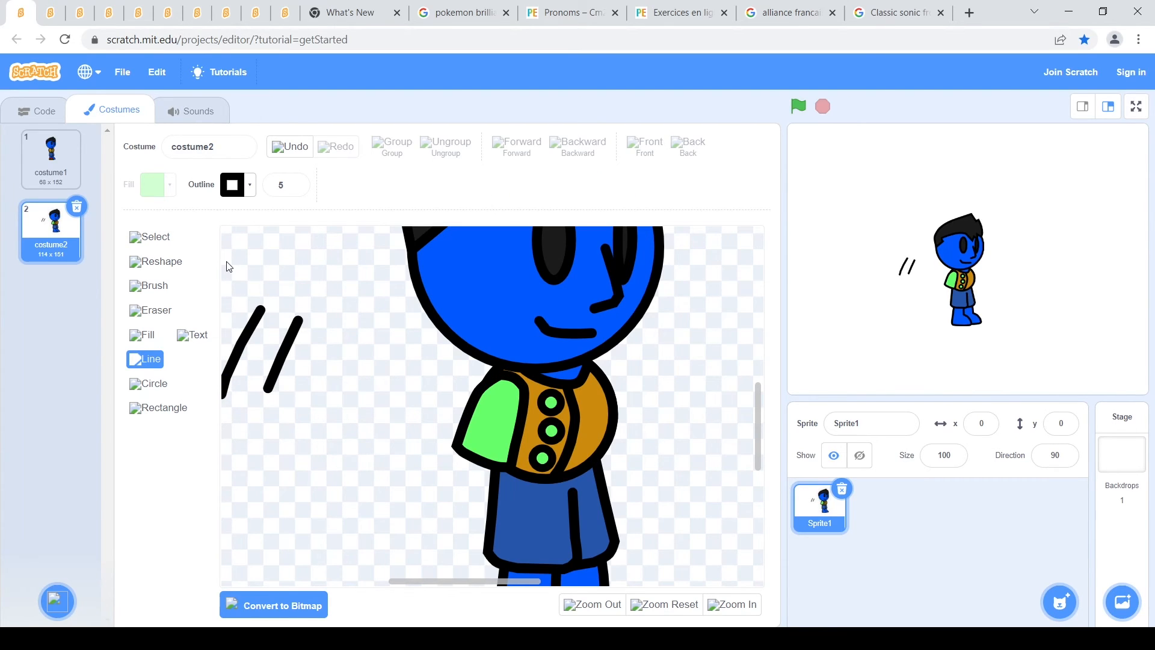
Draw a round hand below the green sleeve, filled with the face's blue
{"action": "mouse_move", "coordinate": [472, 438]}
{"action": "left_mouse_down"}
{"action": "mouse_move", "coordinate": [462, 478]}
{"action": "mouse_move", "coordinate": [489, 479]}
{"action": "mouse_move", "coordinate": [526, 554]}
{"action": "left_mouse_up"}
{"action": "left_click", "coordinate": [149, 384]}
{"action": "left_click", "coordinate": [158, 185]}
{"action": "left_click", "coordinate": [196, 381]}
{"action": "left_click", "coordinate": [451, 291]}
{"action": "left_click_drag", "start_coordinate": [494, 521], "coordinate": [488, 516]}
{"action": "left_click", "coordinate": [147, 261]}
{"action": "left_click", "coordinate": [467, 491]}
{"action": "left_click", "coordinate": [445, 489]}
{"action": "left_click", "coordinate": [146, 239]}
{"action": "mouse_move", "coordinate": [449, 455]}
{"action": "left_mouse_down"}
{"action": "mouse_move", "coordinate": [477, 471]}
{"action": "mouse_move", "coordinate": [453, 467]}
{"action": "mouse_move", "coordinate": [454, 455]}
{"action": "left_mouse_up"}
{"action": "left_click_drag", "start_coordinate": [493, 476], "coordinate": [481, 465]}
{"action": "left_click_drag", "start_coordinate": [444, 472], "coordinate": [492, 486]}
{"action": "left_click", "coordinate": [148, 357]}
{"action": "left_click", "coordinate": [146, 242]}
{"action": "key", "text": "ctrl+z"}
Close the forearm outline beneath the green sleeve with a line and fill the shape with the hand's blue
{"action": "left_click", "coordinate": [167, 184]}
{"action": "left_click", "coordinate": [196, 383]}
{"action": "left_click", "coordinate": [464, 516]}
{"action": "left_click", "coordinate": [445, 461]}
{"action": "left_click", "coordinate": [148, 359]}
{"action": "left_click_drag", "start_coordinate": [474, 437], "coordinate": [494, 443]}
{"action": "left_click", "coordinate": [149, 238]}
{"action": "left_click", "coordinate": [478, 442]}
{"action": "left_click", "coordinate": [166, 184]}
{"action": "left_click", "coordinate": [197, 383]}
{"action": "left_click", "coordinate": [500, 521]}
Move the blue hand and the forearm away from the body onto the empty canvas
{"action": "left_click_drag", "start_coordinate": [488, 499], "coordinate": [356, 498]}
{"action": "left_click", "coordinate": [480, 452]}
{"action": "left_click_drag", "start_coordinate": [480, 477], "coordinate": [367, 448]}
Reshape the blue forearm by making the points along its sides curved
{"action": "left_click", "coordinate": [156, 261]}
{"action": "left_click", "coordinate": [477, 451]}
{"action": "left_click", "coordinate": [466, 453]}
{"action": "left_click", "coordinate": [350, 184]}
{"action": "left_click", "coordinate": [494, 468]}
{"action": "left_click", "coordinate": [349, 184]}
{"action": "left_click", "coordinate": [336, 414]}
Rotate and nudge the forearm and the round hand so the forearm ends on the hand
{"action": "left_click", "coordinate": [149, 237]}
{"action": "left_click_drag", "start_coordinate": [349, 520], "coordinate": [360, 519]}
{"action": "left_click_drag", "start_coordinate": [349, 469], "coordinate": [345, 467]}
{"action": "left_click_drag", "start_coordinate": [345, 521], "coordinate": [361, 517]}
{"action": "left_click_drag", "start_coordinate": [335, 446], "coordinate": [330, 443]}
{"action": "left_click_drag", "start_coordinate": [335, 516], "coordinate": [325, 510]}
{"action": "left_click_drag", "start_coordinate": [335, 457], "coordinate": [337, 459]}
Adjust the two wrist points of the forearm so its outline flows smoothly into the round hand
{"action": "left_click", "coordinate": [157, 261]}
{"action": "left_click_drag", "start_coordinate": [364, 497], "coordinate": [370, 488]}
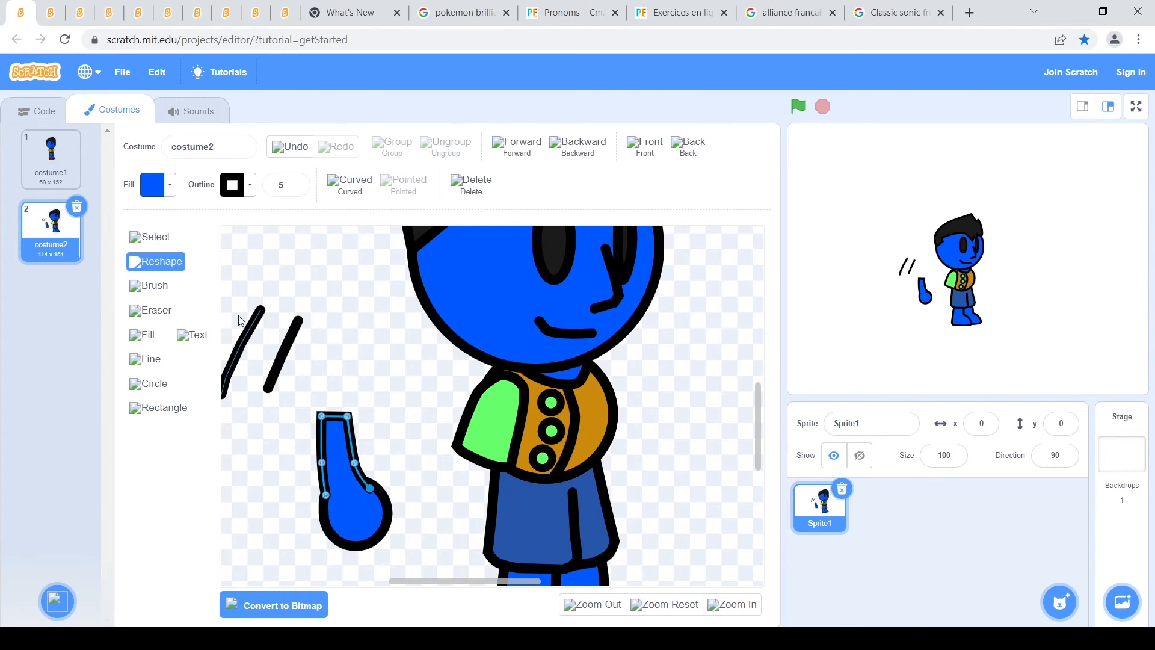
{"action": "left_click", "coordinate": [164, 235]}
{"action": "left_click", "coordinate": [392, 466]}
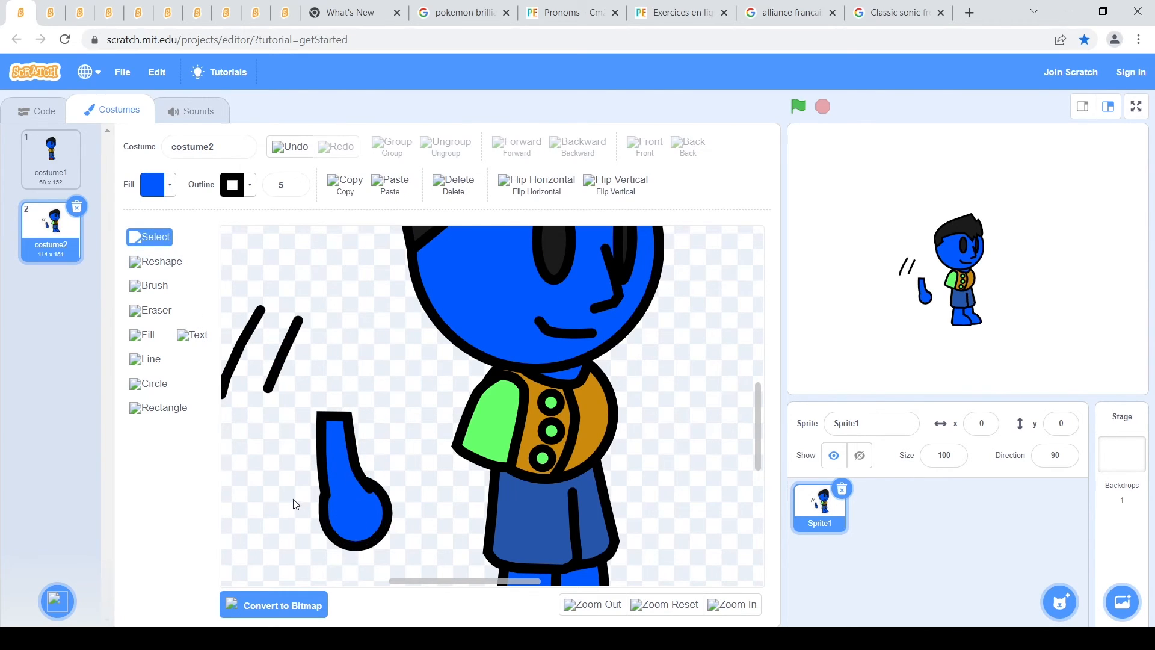
{"action": "left_click", "coordinate": [156, 262]}
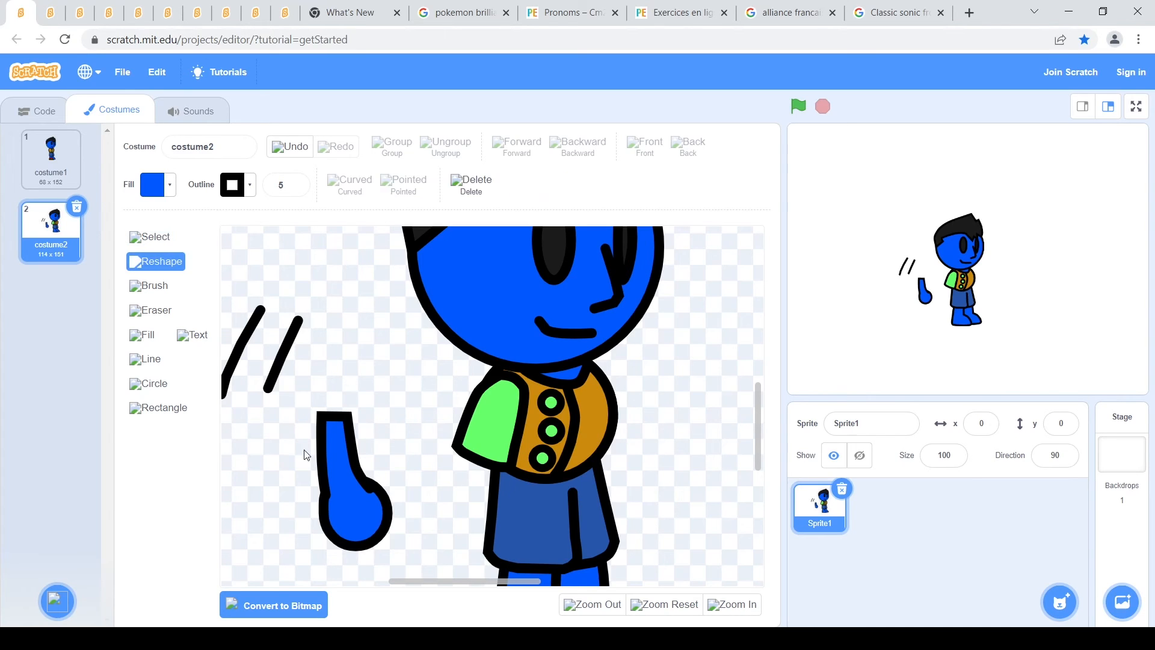
{"action": "left_click", "coordinate": [355, 493]}
{"action": "left_click", "coordinate": [370, 488]}
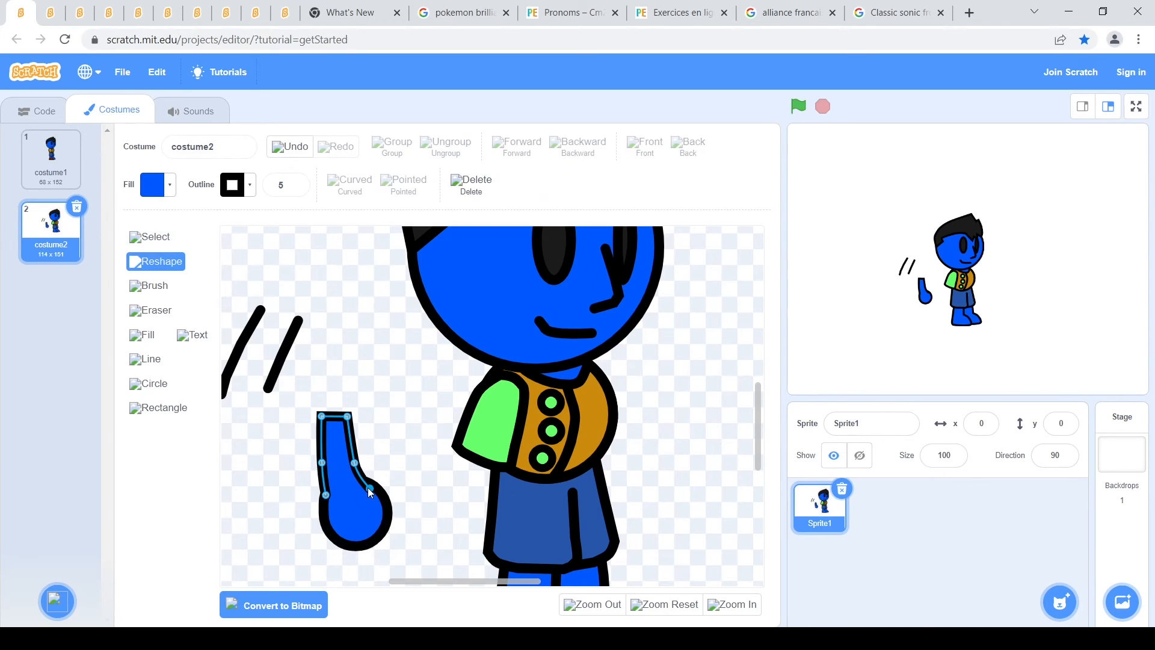
{"action": "left_click", "coordinate": [396, 421]}
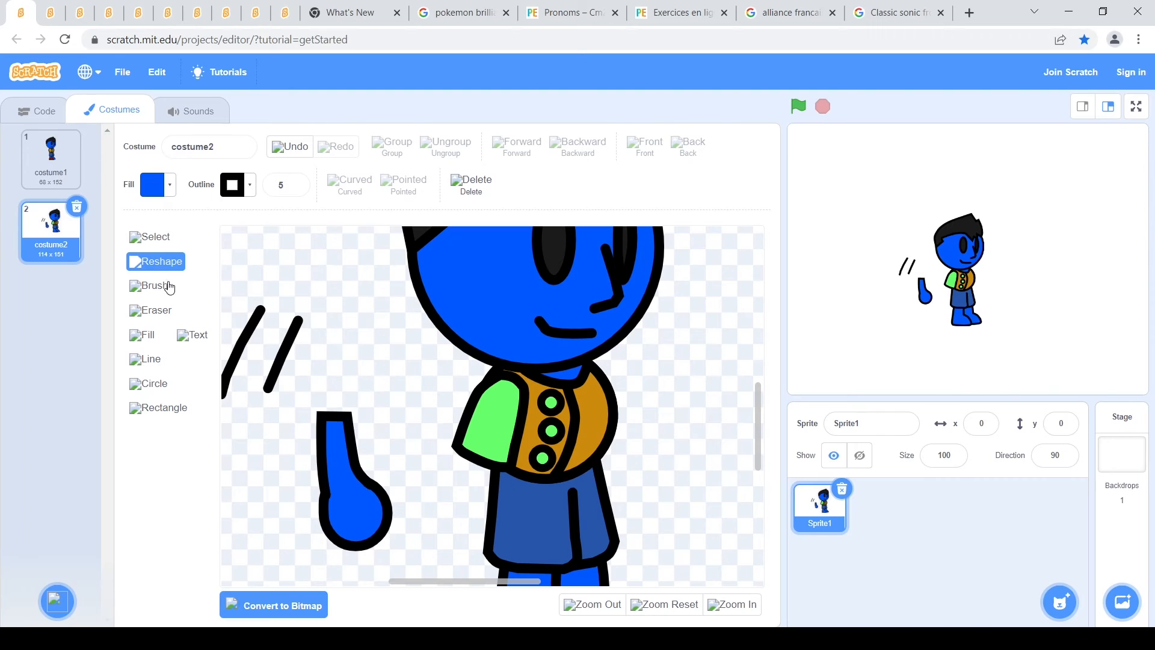
{"action": "left_click", "coordinate": [336, 507]}
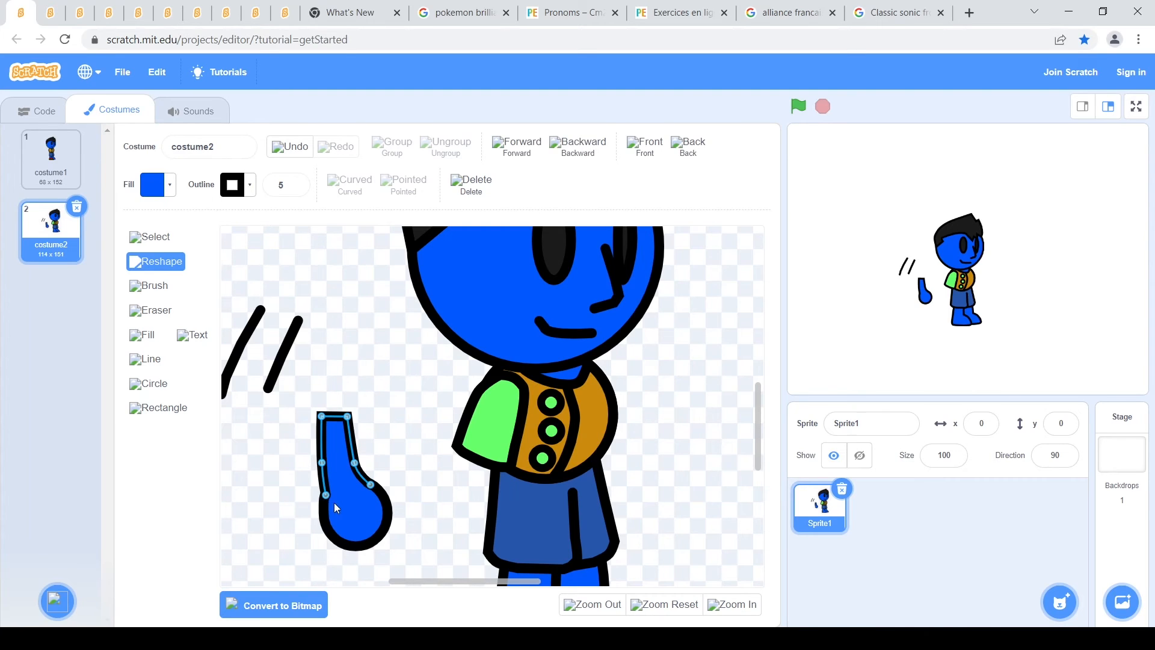
{"action": "left_click", "coordinate": [322, 496]}
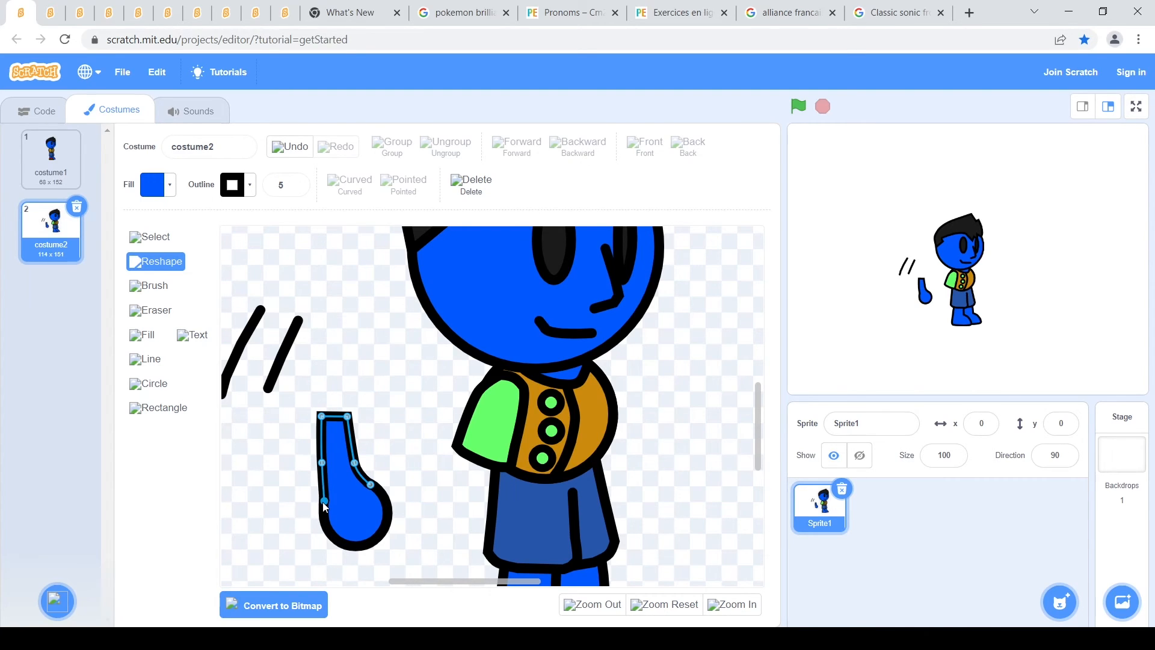
{"action": "left_click", "coordinate": [400, 415]}
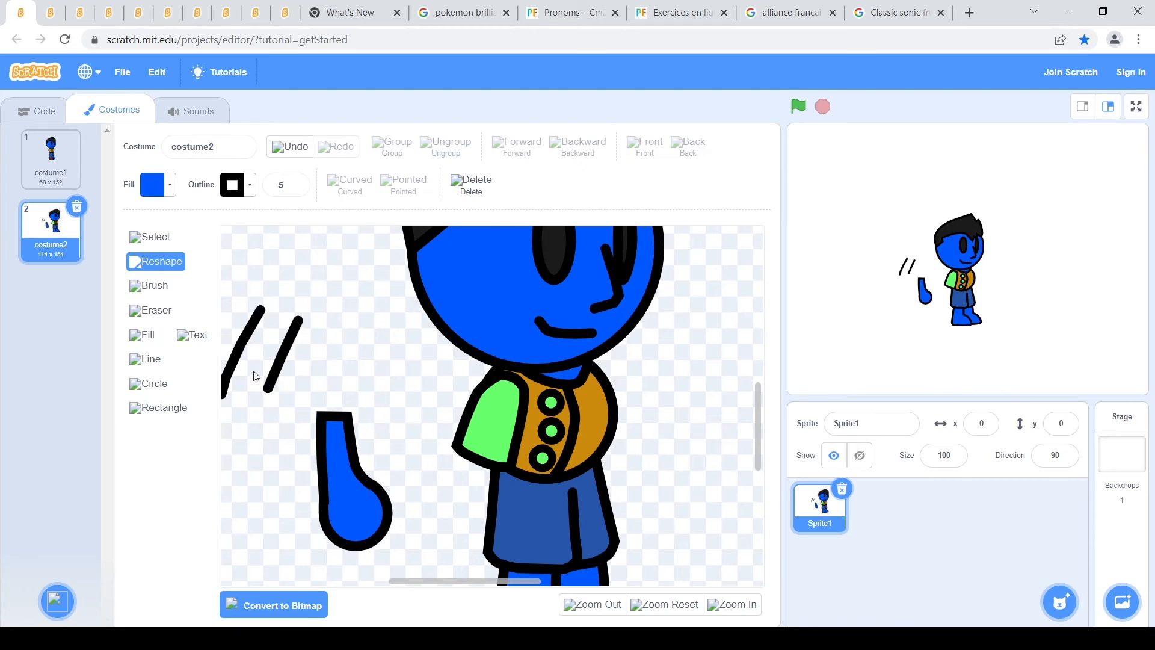
Group the forearm with the hand and move the arm onto the body beneath the green sleeve
{"action": "left_click", "coordinate": [153, 241]}
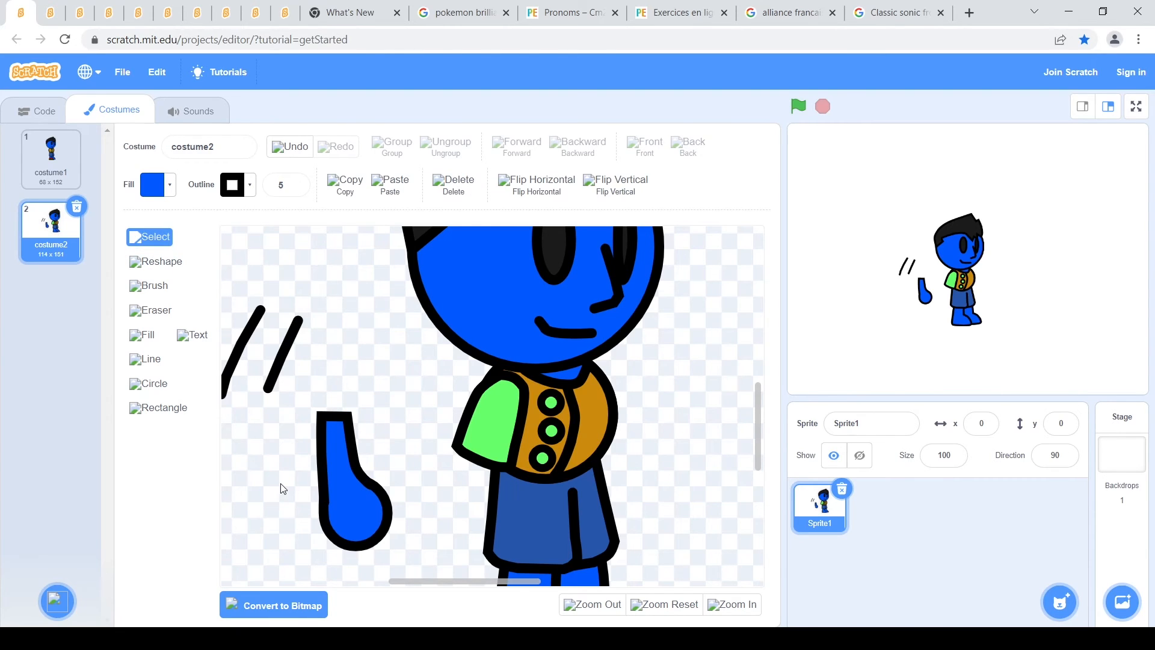
{"action": "left_click_drag", "start_coordinate": [386, 537], "coordinate": [388, 539]}
{"action": "left_click", "coordinate": [398, 155]}
{"action": "left_click", "coordinate": [376, 369]}
{"action": "left_click", "coordinate": [352, 474]}
{"action": "left_click_drag", "start_coordinate": [352, 474], "coordinate": [496, 511]}
Widen the blue arm to fit under the shoulder and bring the green sleeve in front of it
{"action": "scroll", "coordinate": [486, 513], "scroll_direction": "down", "scroll_amount": 2}
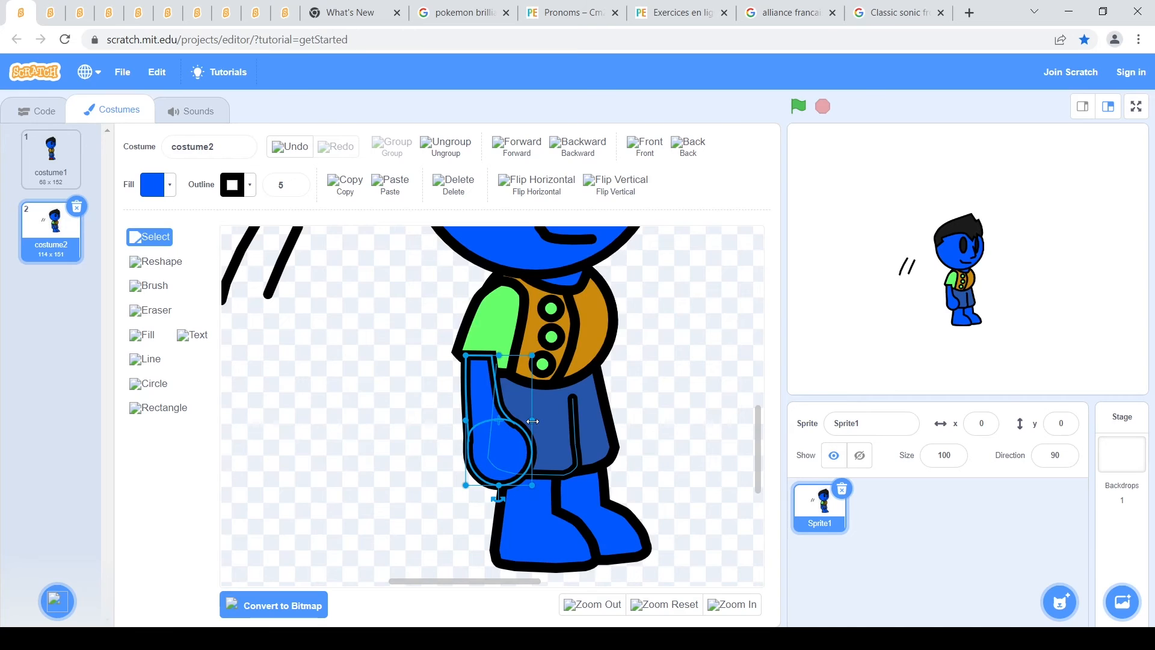
{"action": "left_click_drag", "start_coordinate": [532, 420], "coordinate": [500, 418]}
{"action": "left_click", "coordinate": [497, 314]}
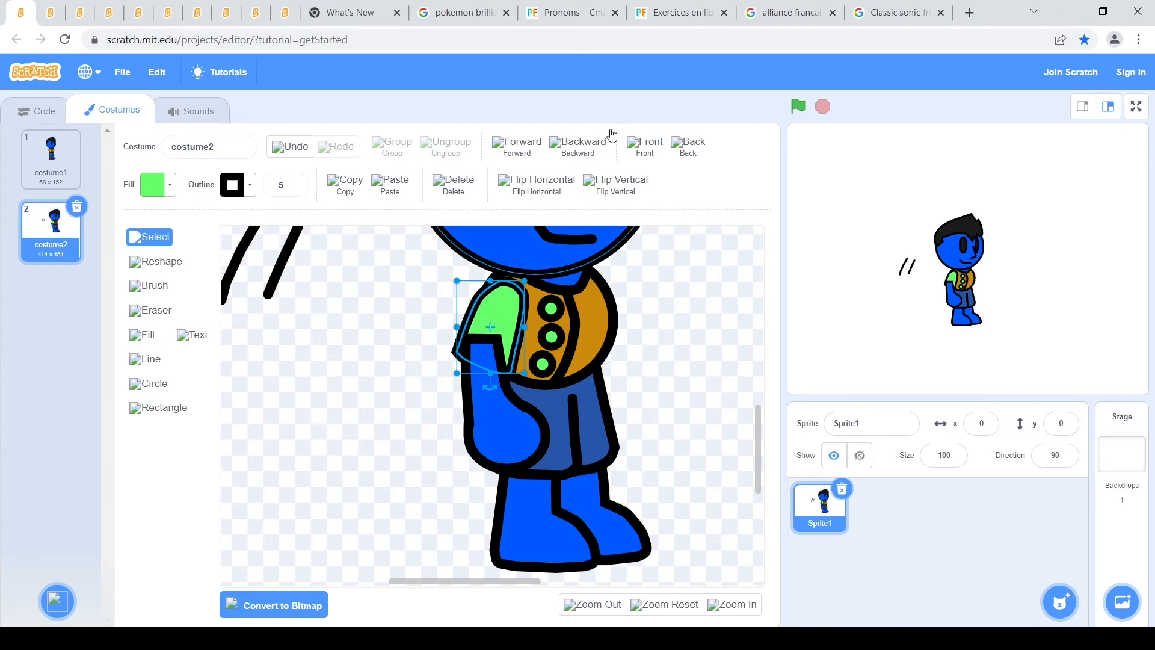
{"action": "left_click", "coordinate": [643, 145]}
{"action": "left_click", "coordinate": [758, 347]}
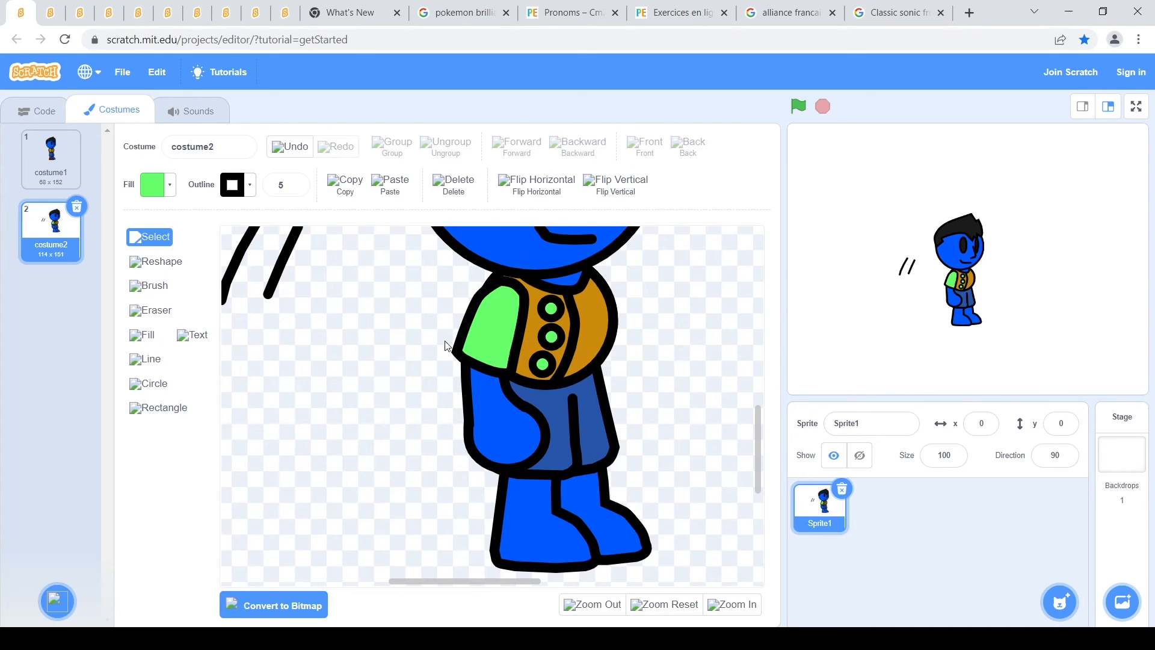
Copy and paste the sleeve with its arm, flip the copy horizontally, move it to the front shoulder and send it to the back
{"action": "left_click_drag", "start_coordinate": [473, 369], "coordinate": [474, 371]}
{"action": "left_click", "coordinate": [346, 184]}
{"action": "left_click", "coordinate": [379, 193]}
{"action": "left_click", "coordinate": [537, 184]}
{"action": "left_click_drag", "start_coordinate": [517, 333], "coordinate": [593, 312]}
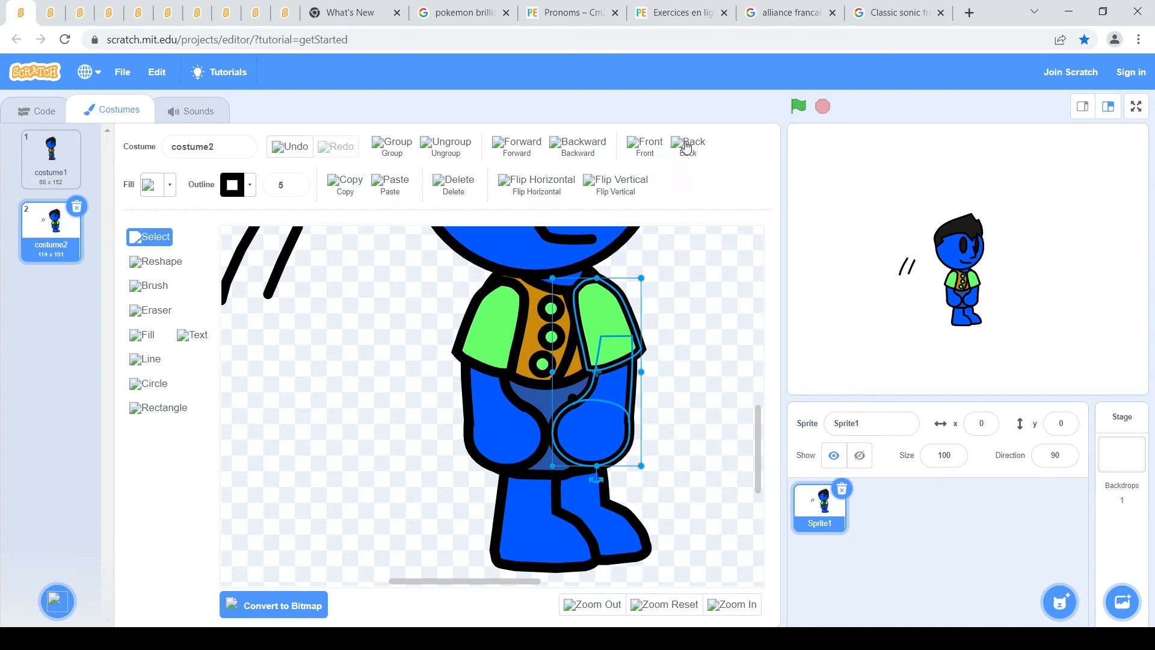
{"action": "left_click", "coordinate": [689, 146]}
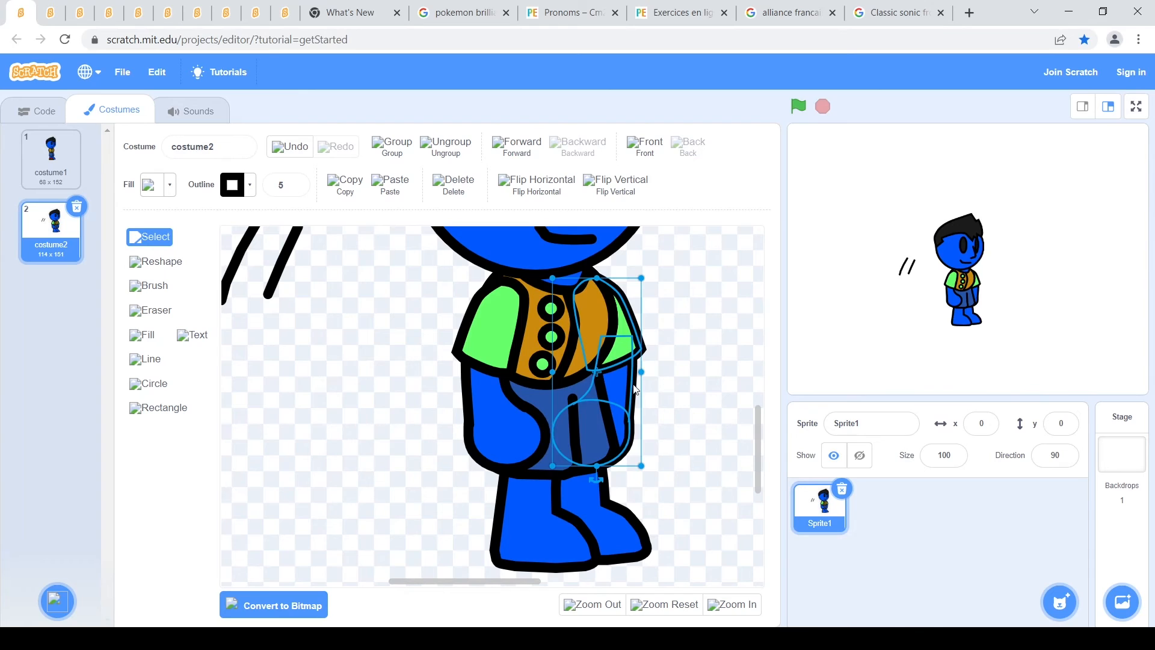
Flip the copied arm horizontally again, rotate it slightly forward, then group it with its sleeve and send it behind the body
{"action": "left_click", "coordinate": [540, 184]}
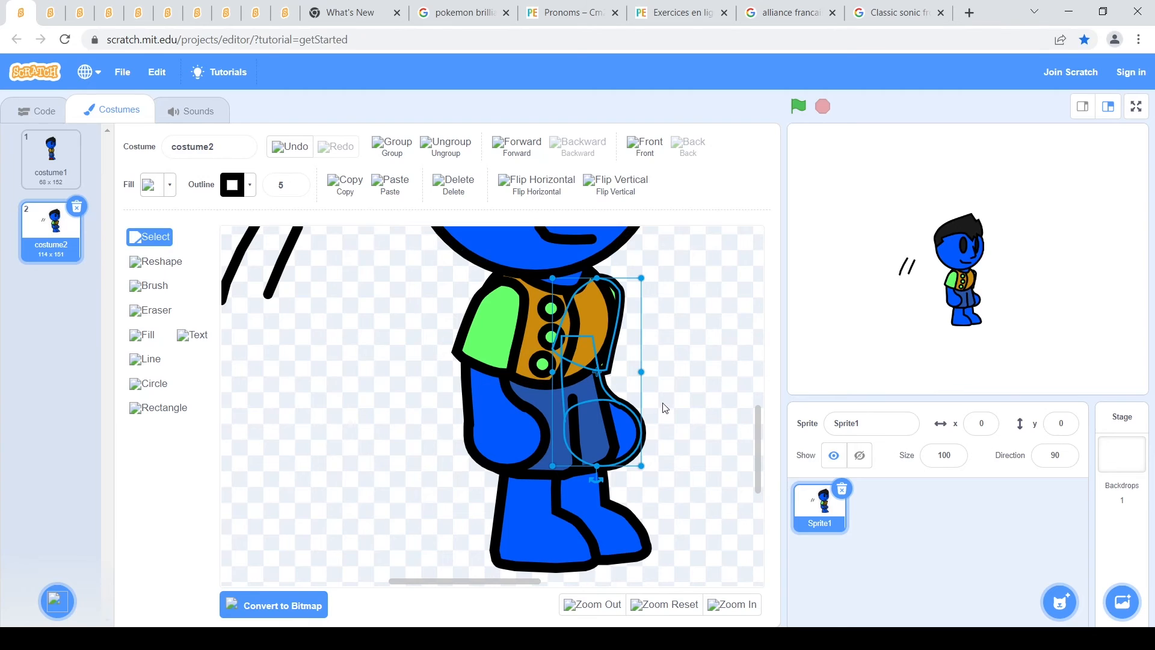
{"action": "left_click_drag", "start_coordinate": [598, 479], "coordinate": [626, 481]}
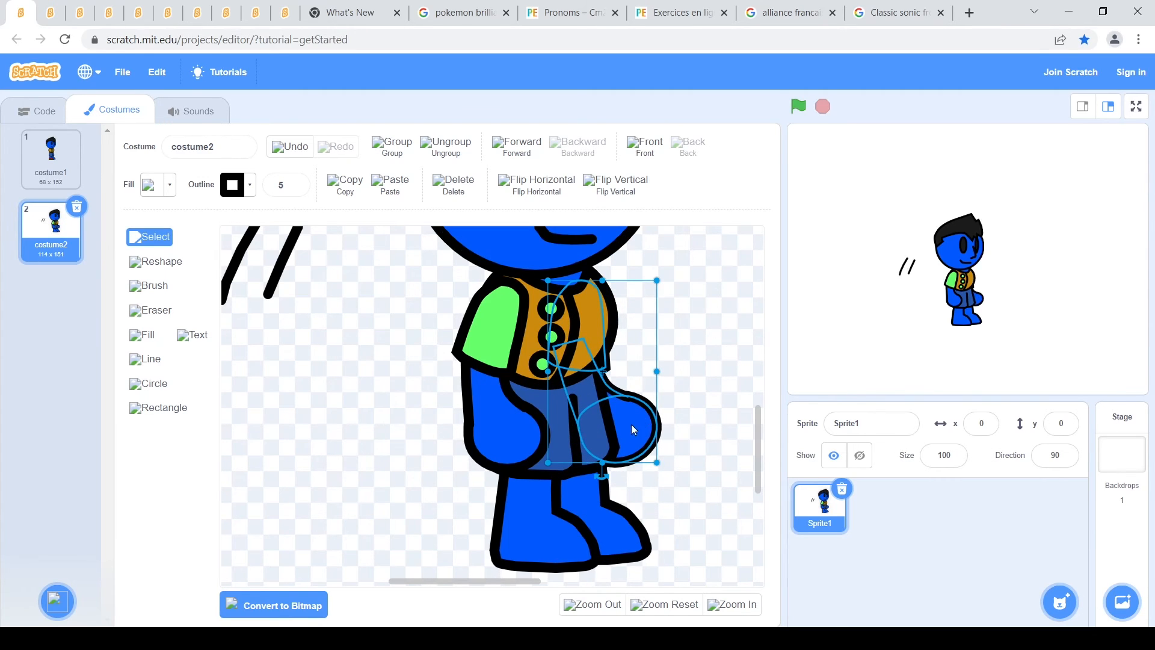
{"action": "left_click_drag", "start_coordinate": [631, 418], "coordinate": [625, 418]}
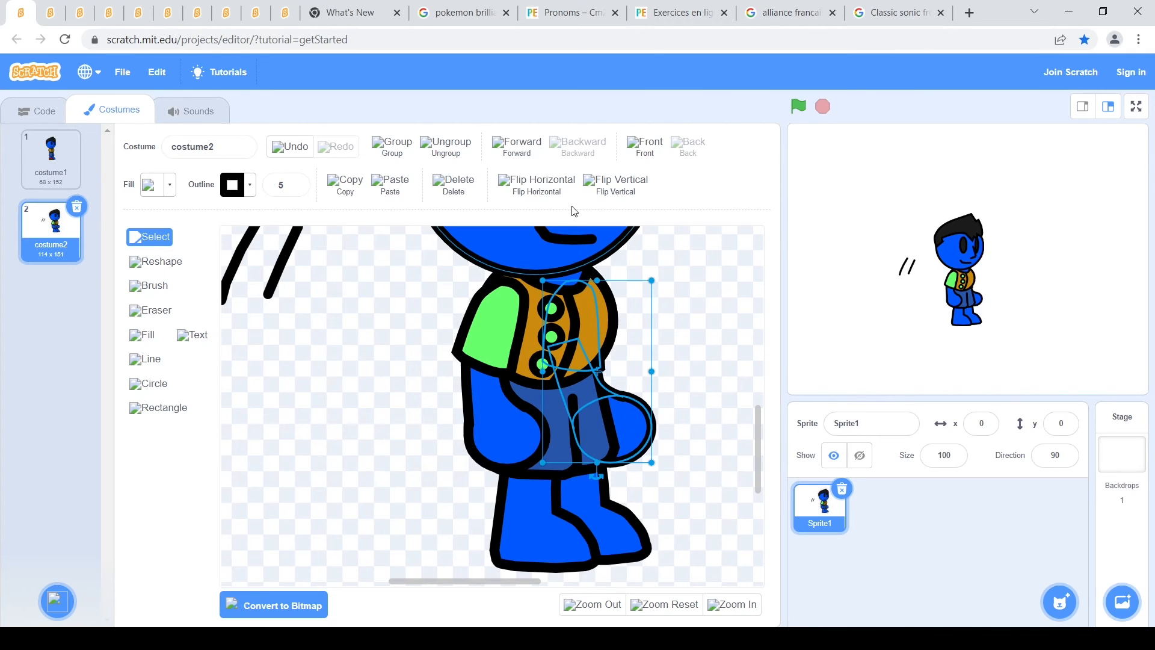
{"action": "left_click", "coordinate": [412, 143]}
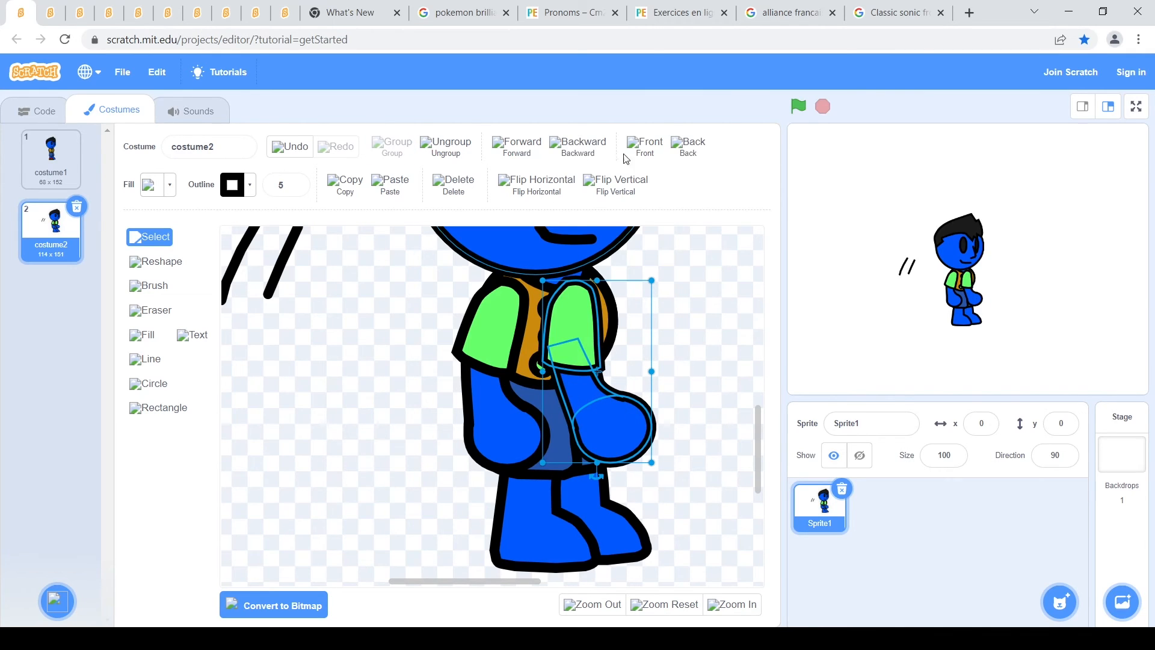
{"action": "left_click", "coordinate": [690, 147]}
{"action": "left_click", "coordinate": [692, 310]}
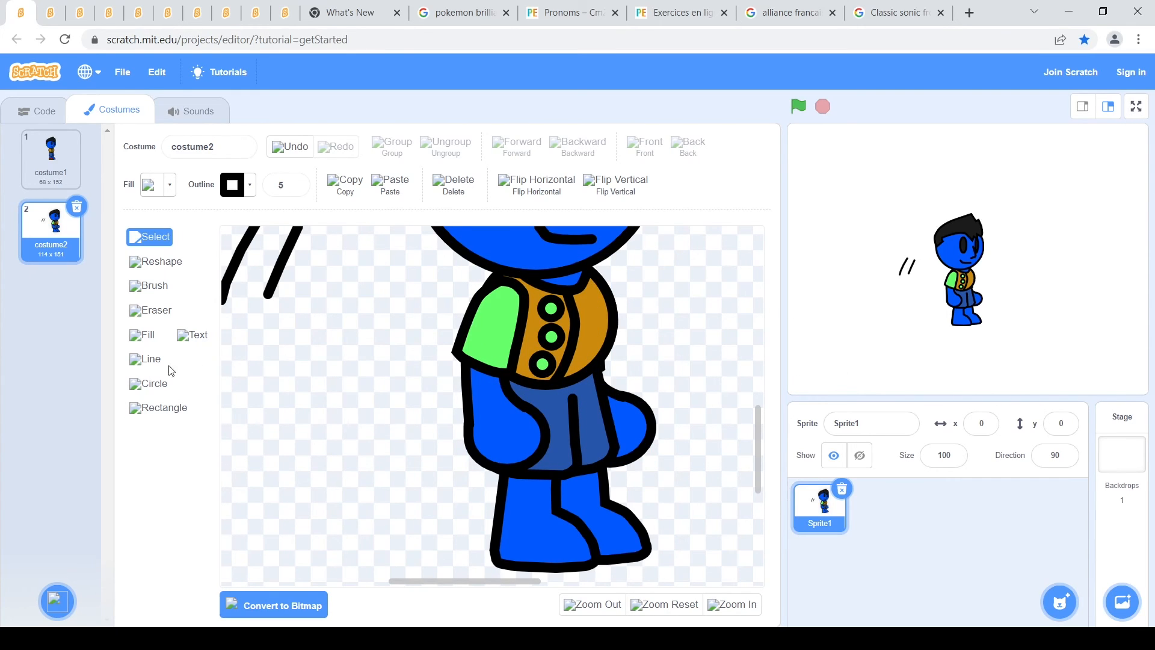
Duplicate costume2 and delete the two loose slanted strokes from the copy
{"action": "right_click", "coordinate": [47, 239]}
{"action": "left_click", "coordinate": [67, 250]}
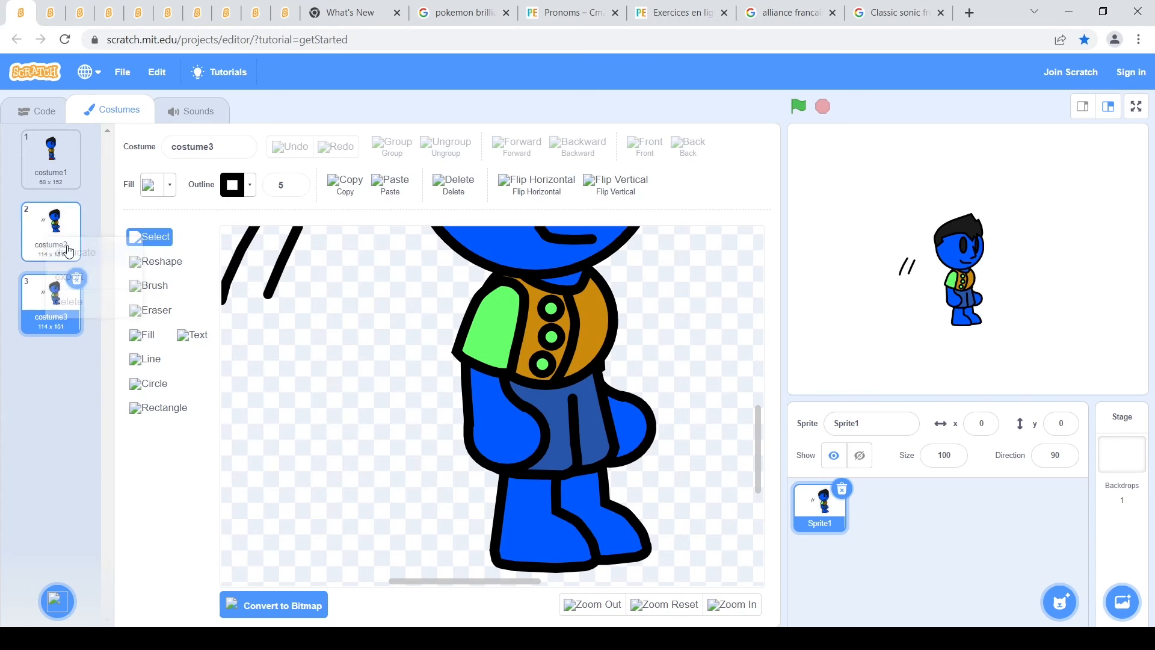
{"action": "left_click_drag", "start_coordinate": [228, 274], "coordinate": [225, 275]}
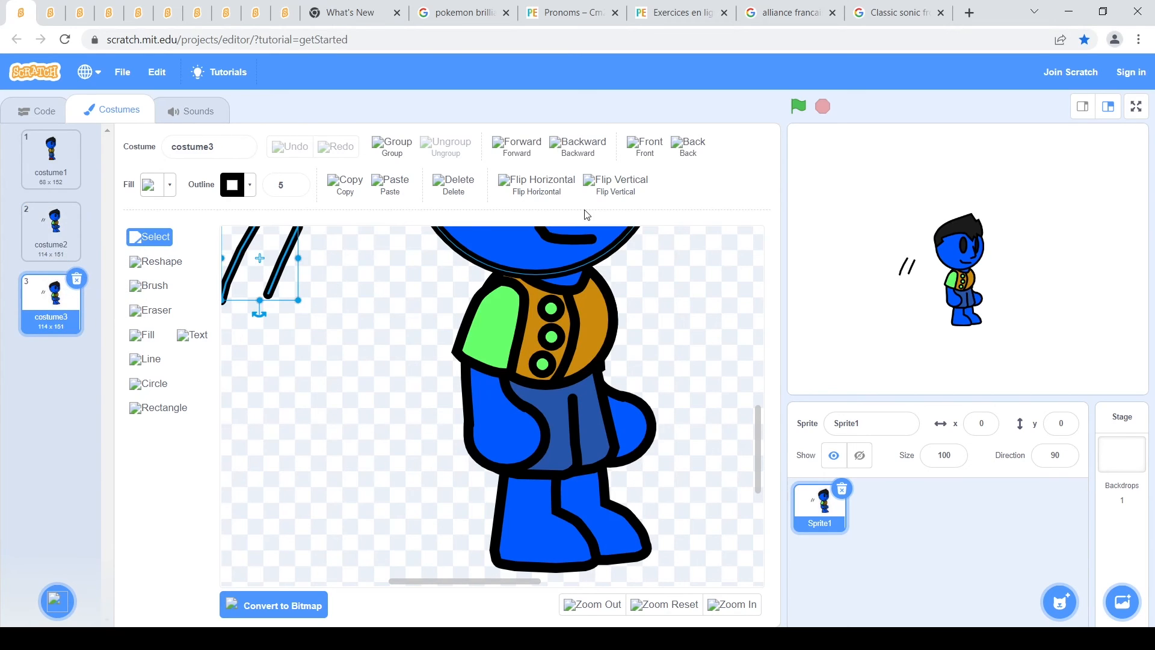
{"action": "left_click", "coordinate": [469, 201]}
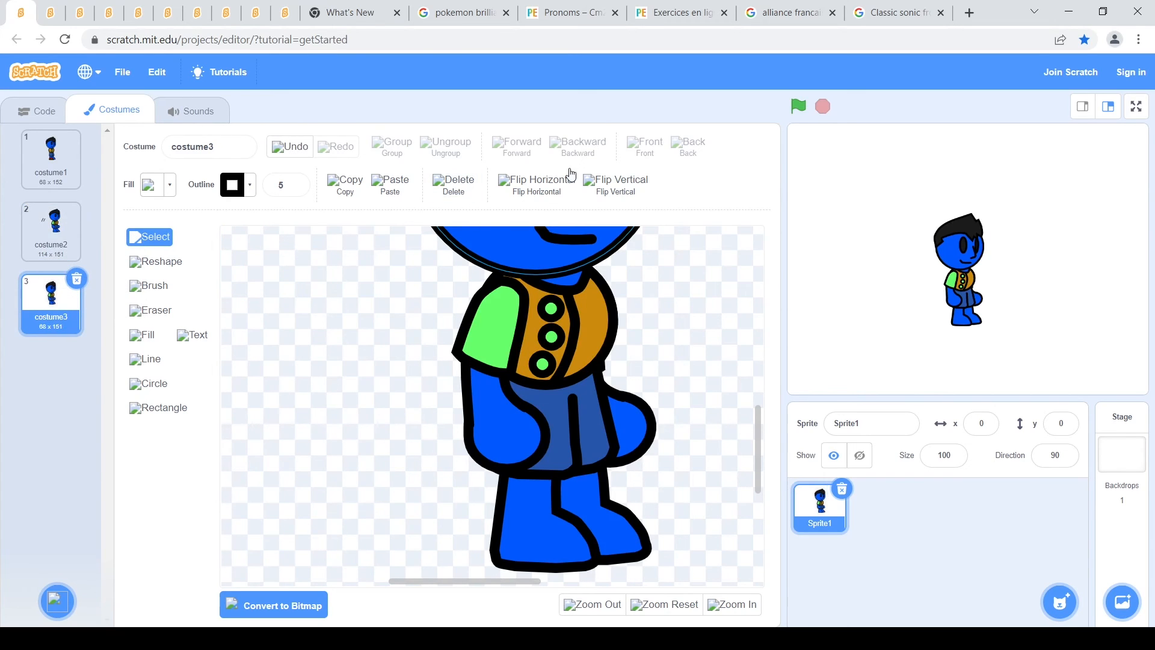
Look over the character in costume3 from hair to feet, including the hair's fill colour settings
{"action": "left_click", "coordinate": [1137, 106]}
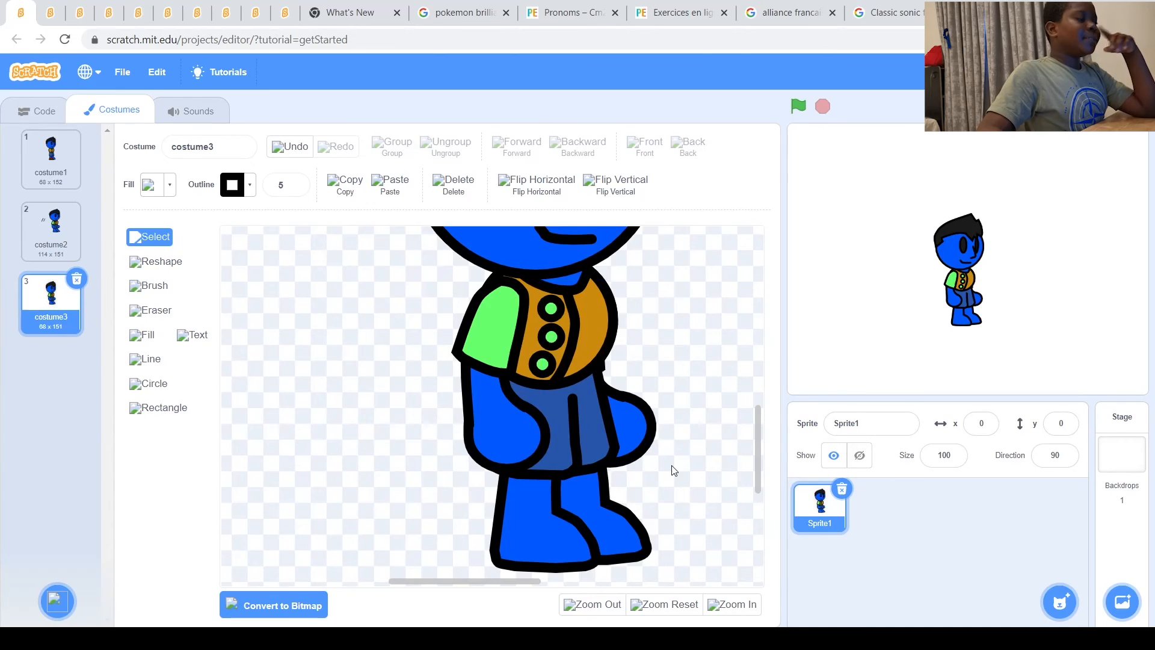
{"action": "scroll", "coordinate": [671, 470], "scroll_direction": "up", "scroll_amount": 3}
{"action": "scroll", "coordinate": [670, 470], "scroll_direction": "up", "scroll_amount": 2}
{"action": "scroll", "coordinate": [656, 445], "scroll_direction": "down", "scroll_amount": 1}
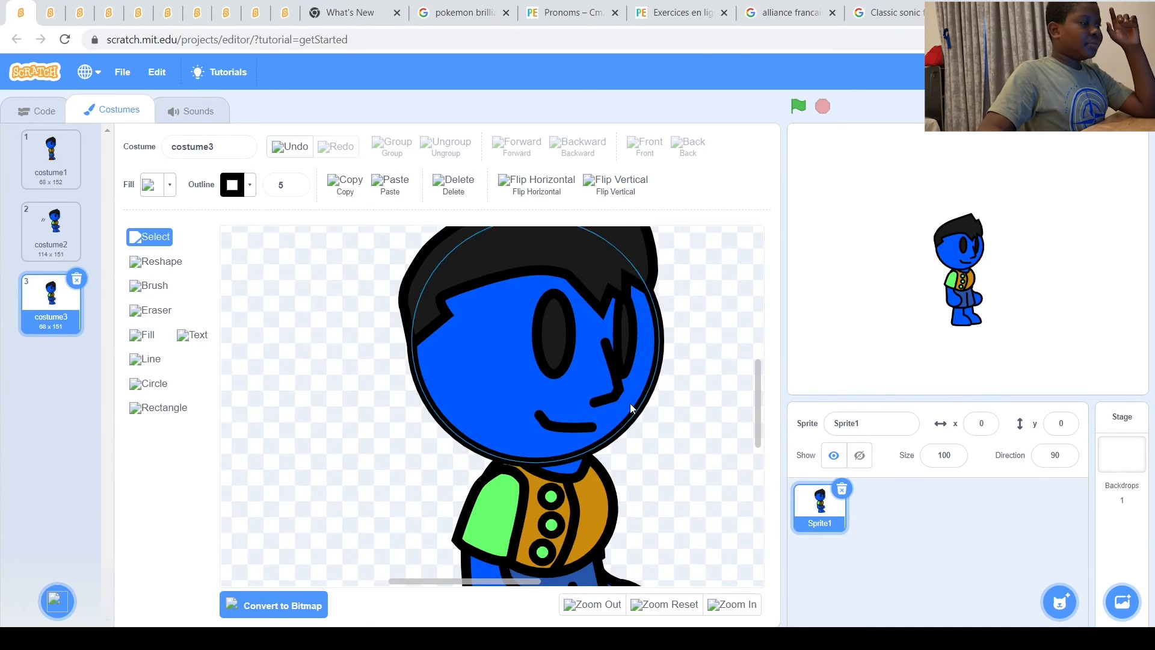
{"action": "scroll", "coordinate": [515, 353], "scroll_direction": "up", "scroll_amount": 2}
{"action": "left_click", "coordinate": [504, 329]}
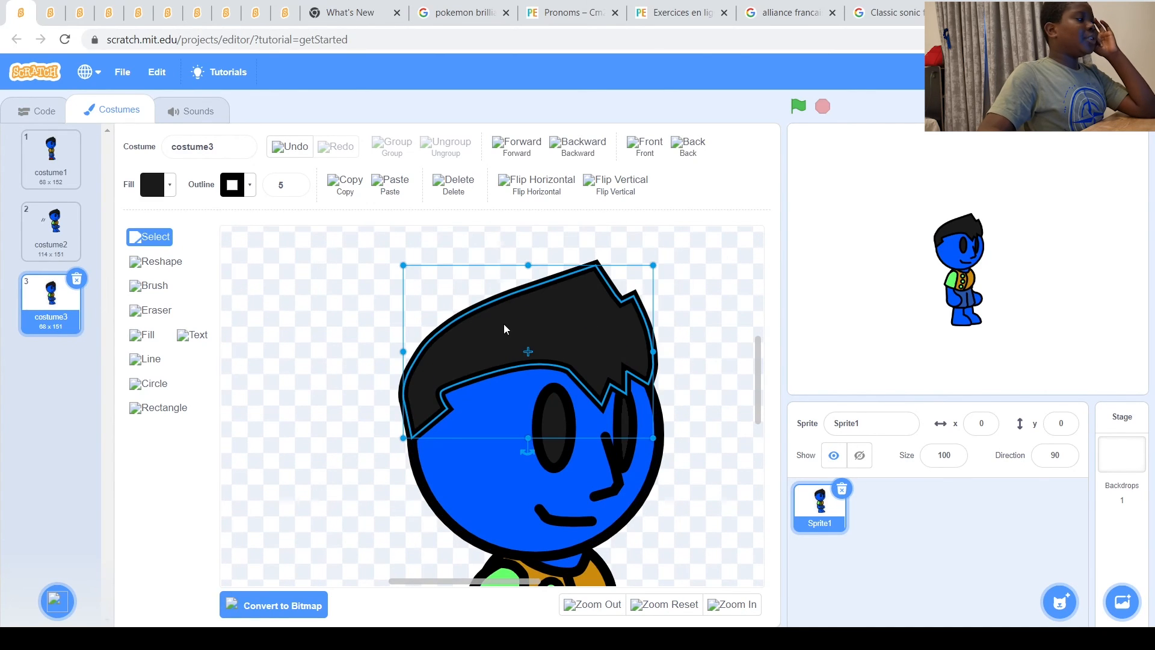
{"action": "left_click", "coordinate": [171, 186]}
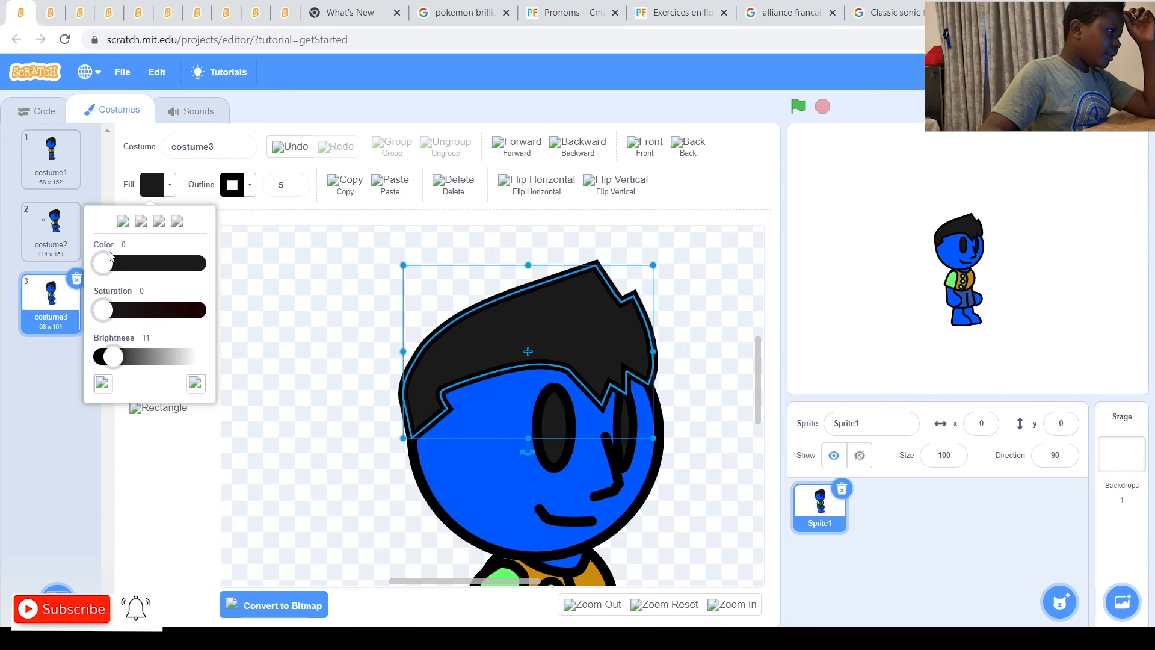
{"action": "left_click", "coordinate": [492, 432]}
{"action": "scroll", "coordinate": [492, 431], "scroll_direction": "down", "scroll_amount": 5}
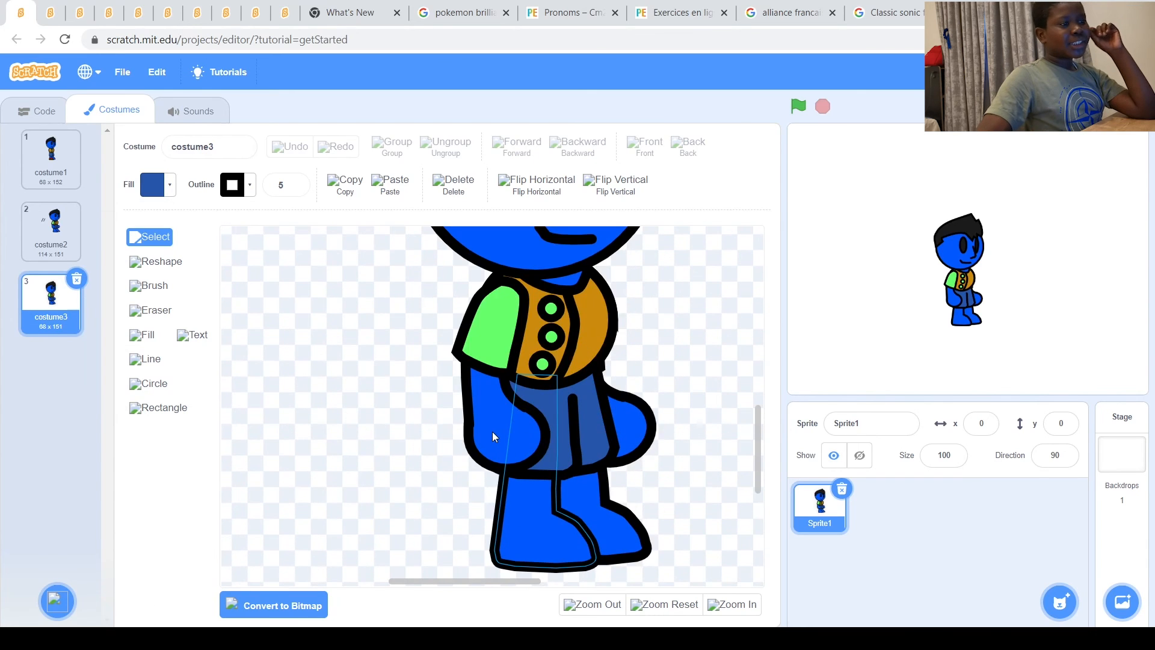
{"action": "scroll", "coordinate": [492, 432], "scroll_direction": "up", "scroll_amount": 3}
{"action": "scroll", "coordinate": [492, 431], "scroll_direction": "down", "scroll_amount": 5}
{"action": "scroll", "coordinate": [493, 436], "scroll_direction": "up", "scroll_amount": 6}
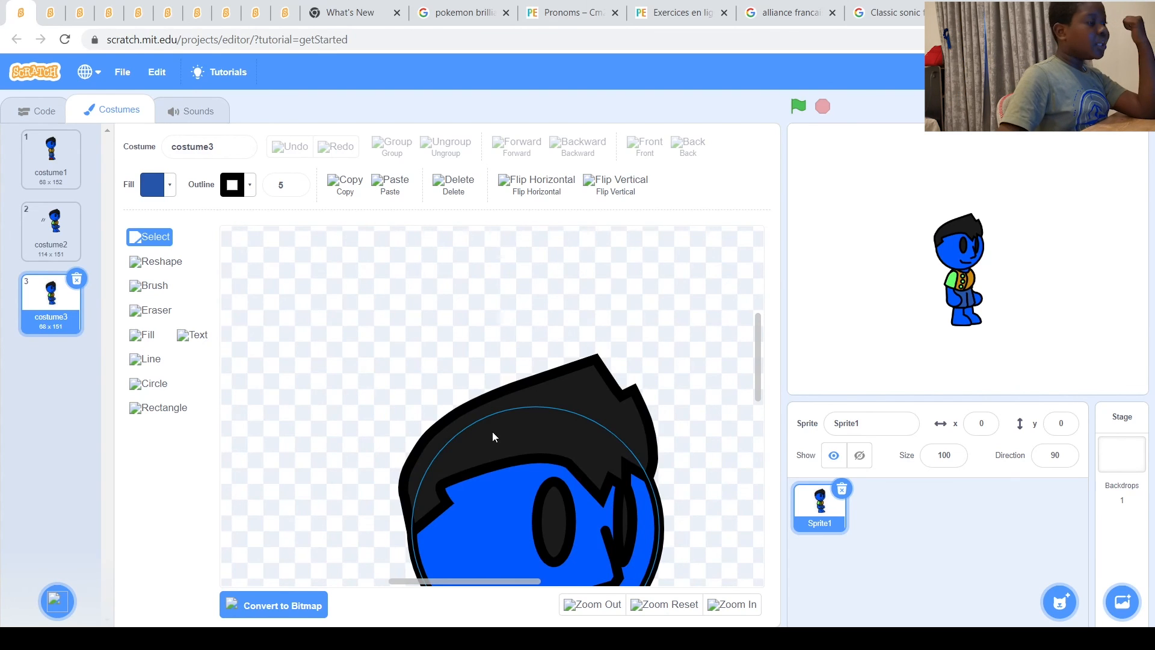
{"action": "scroll", "coordinate": [492, 432], "scroll_direction": "down", "scroll_amount": 5}
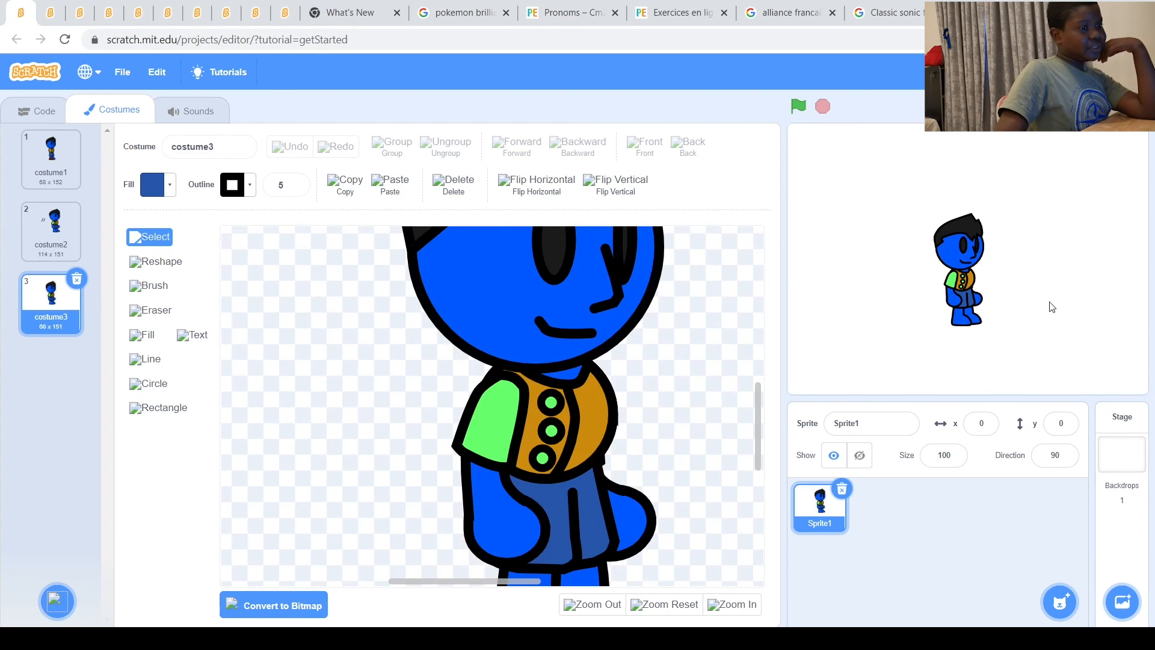